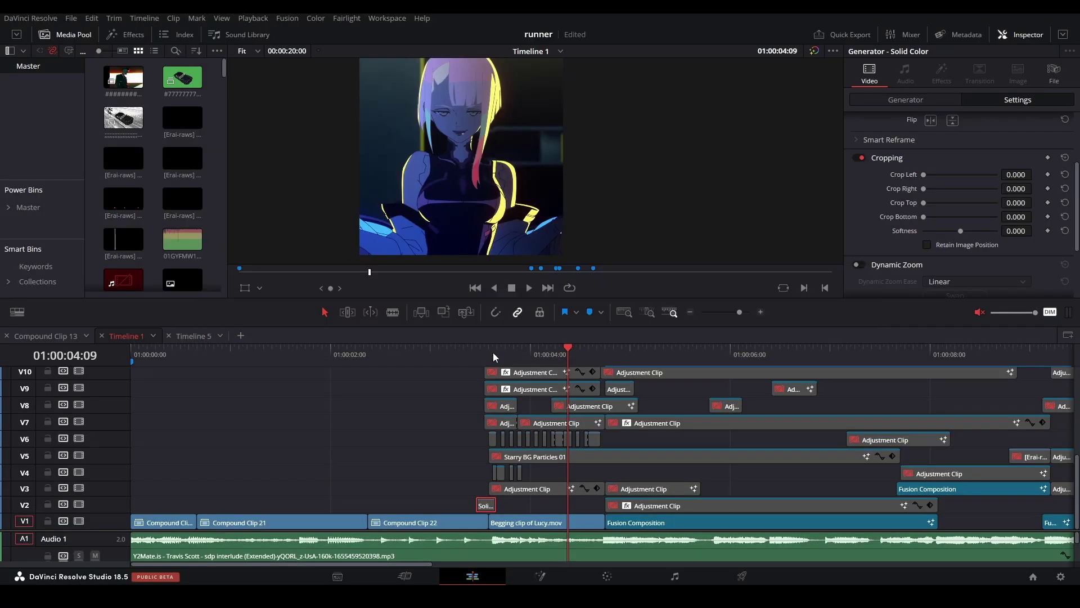
Enable the Solid Color clip on V2 and the first Adjustment Clip on V3.
drag(495, 356, 476, 466)
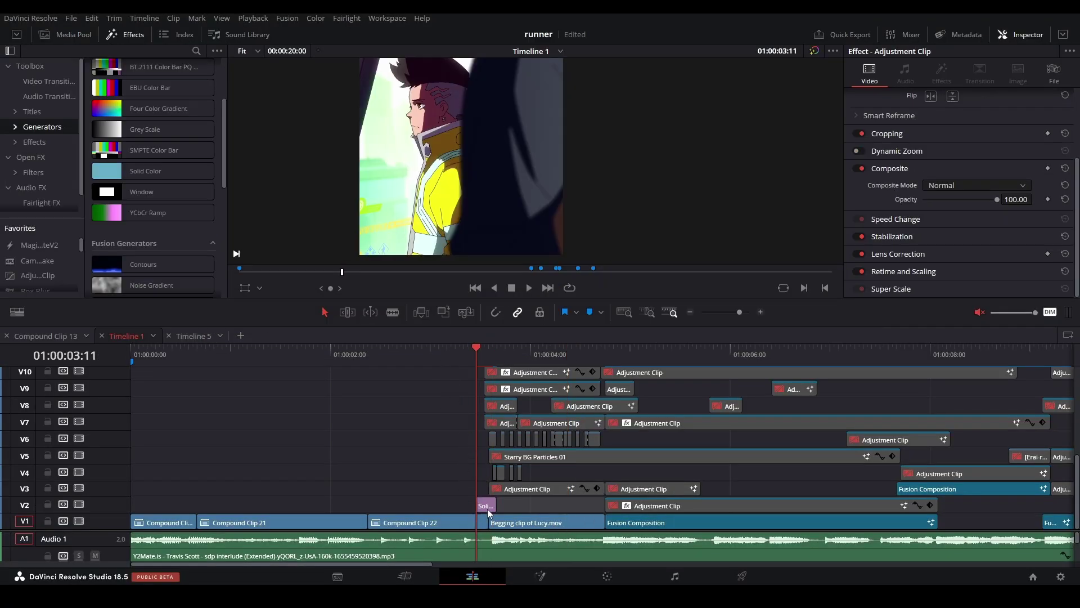
click(488, 508)
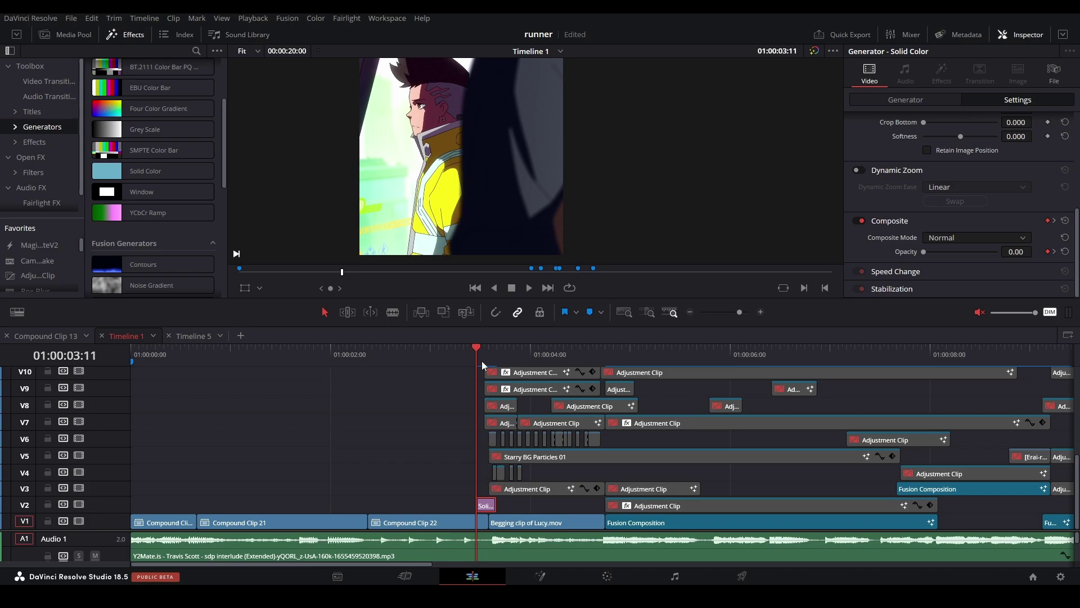
click(555, 353)
click(526, 494)
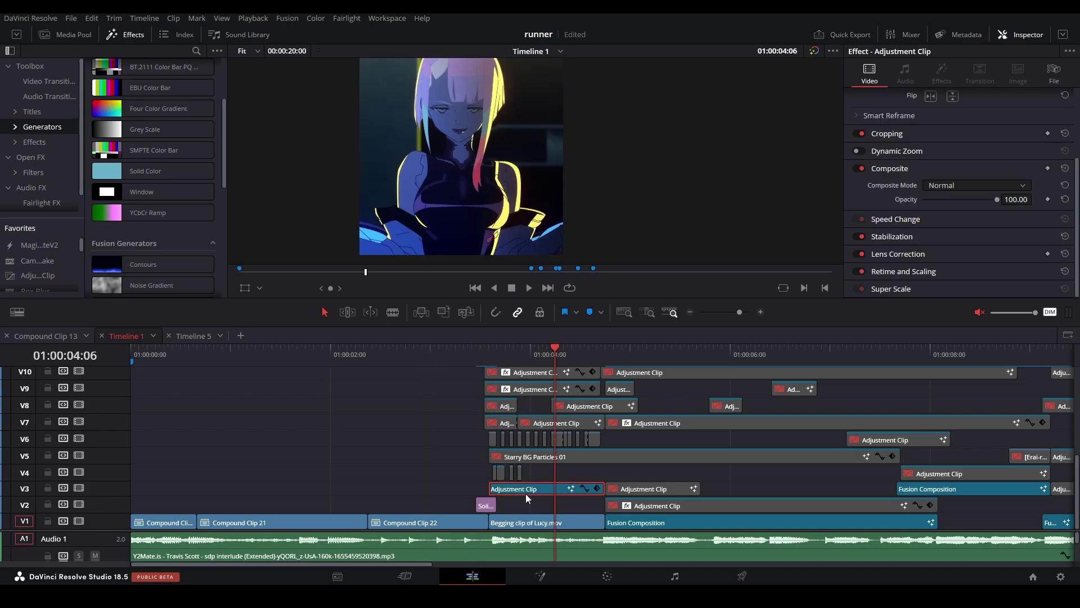
Enable the first two Fusion Composition clips on V4, at the start of the Begging clip of Lucy.mov shot.
click(486, 352)
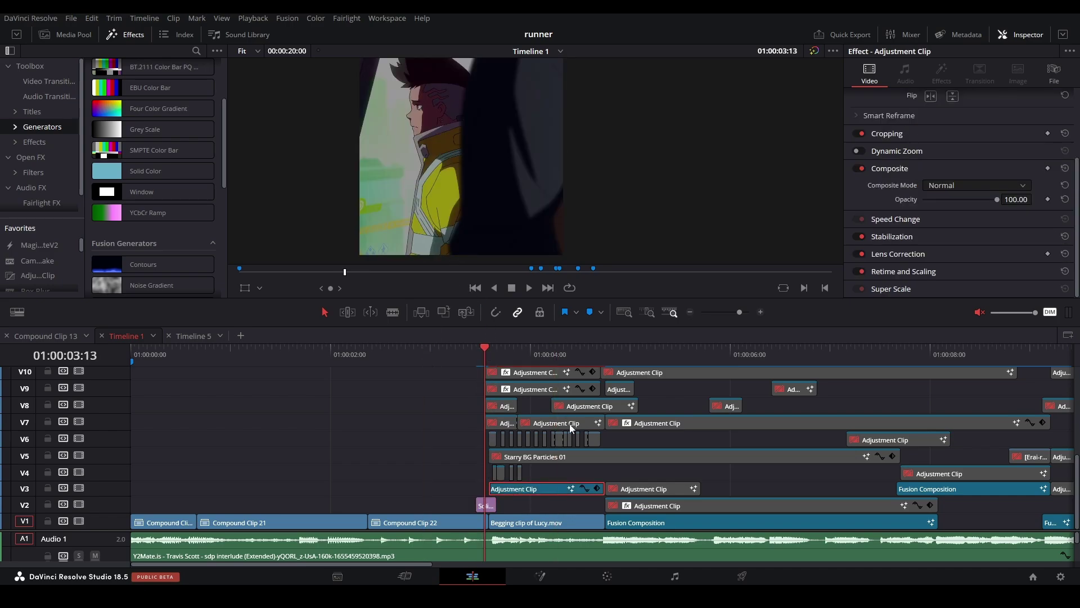
key(shift+5)
key(shift+4)
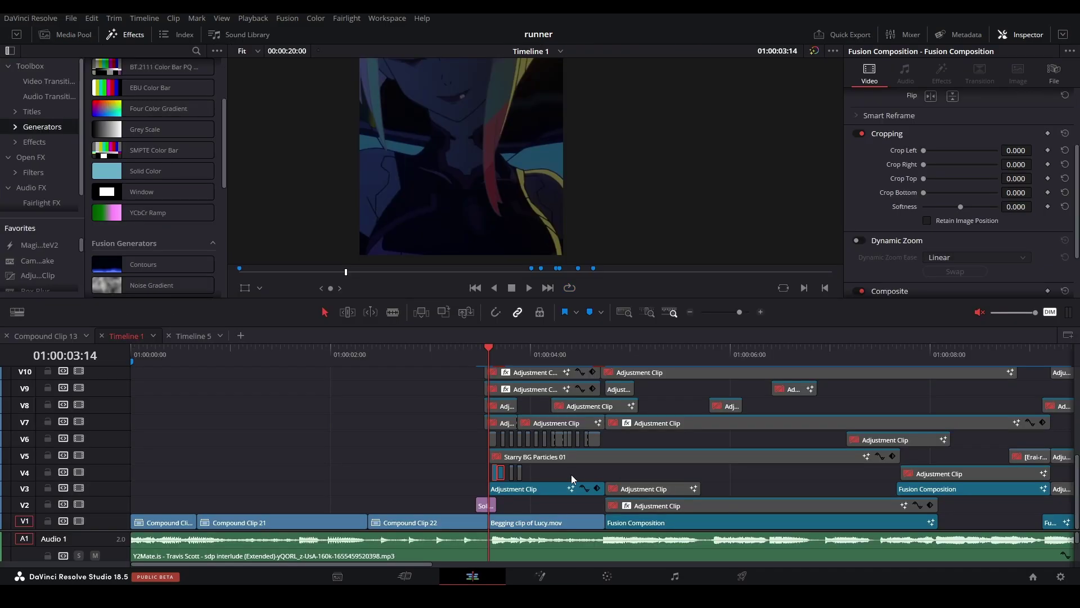
scroll(503, 417, up, 2)
click(587, 454)
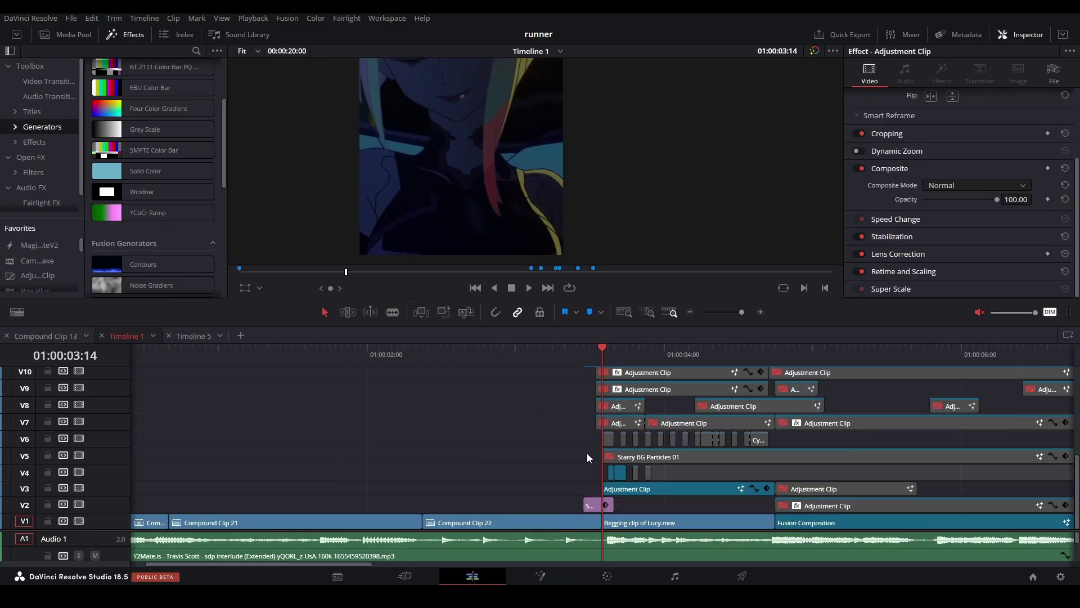
Open the first V4 clip in Fusion and insert the Ellipse1_1 to Ellipse1_4 chain between Ellipse1 and Background2.
click(609, 359)
right_click(612, 474)
click(638, 407)
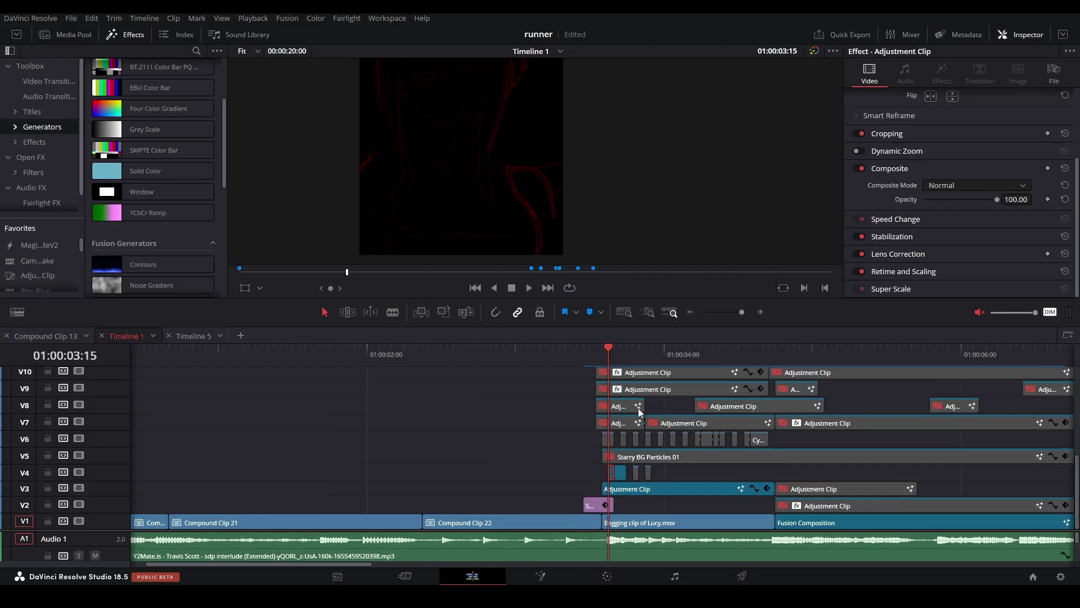
click(213, 400)
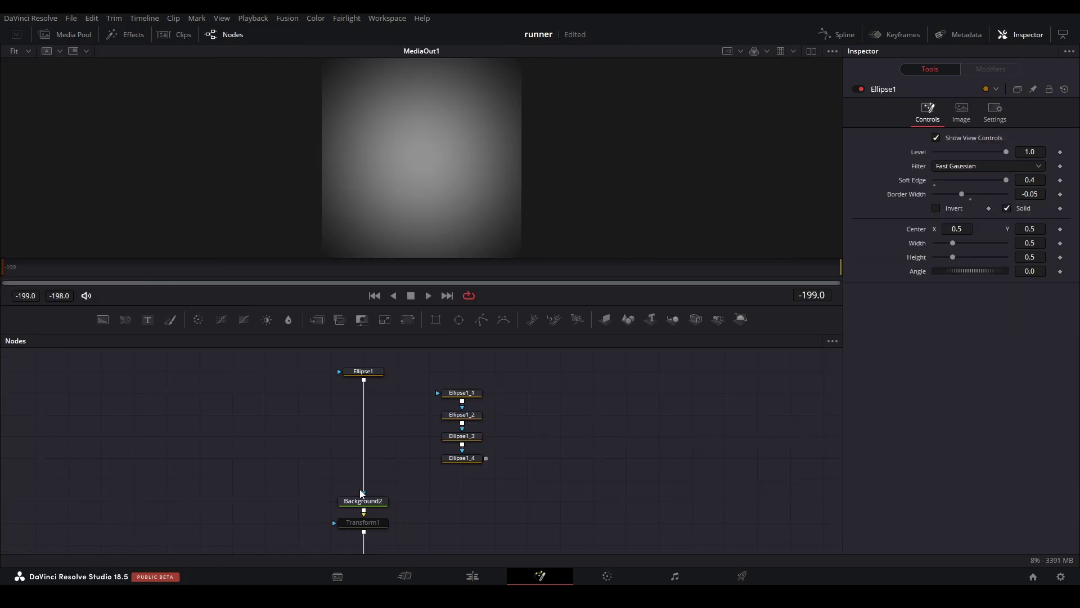
mouse_move(364, 495)
mouse_down()
mouse_move(378, 463)
mouse_move(387, 356)
mouse_move(376, 498)
mouse_move(365, 499)
mouse_up()
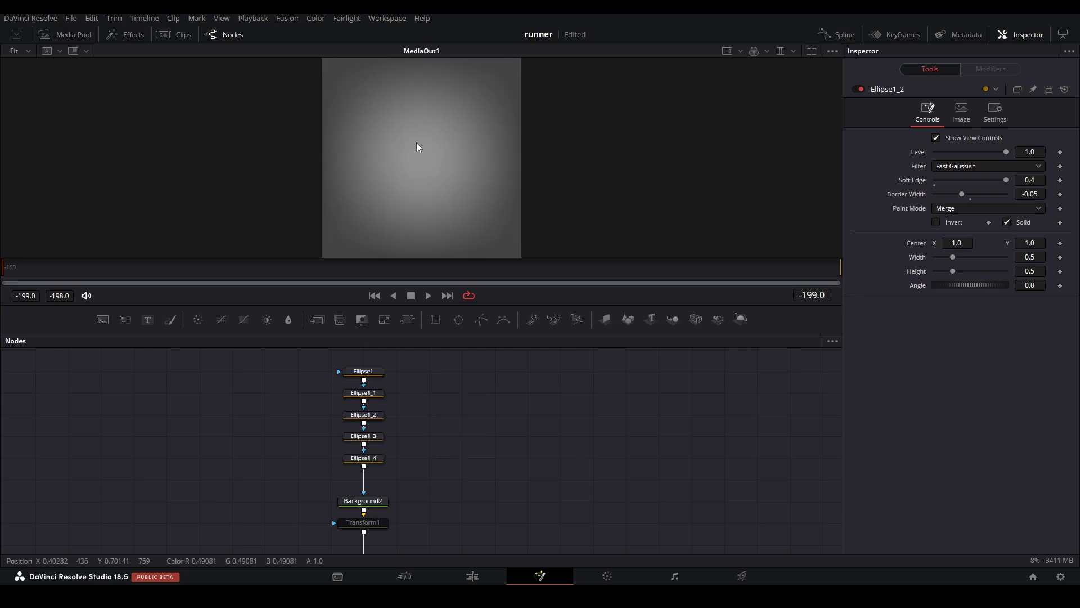
Enable the Transform1 node, check its Edges options, and return to the Edit page.
click(360, 522)
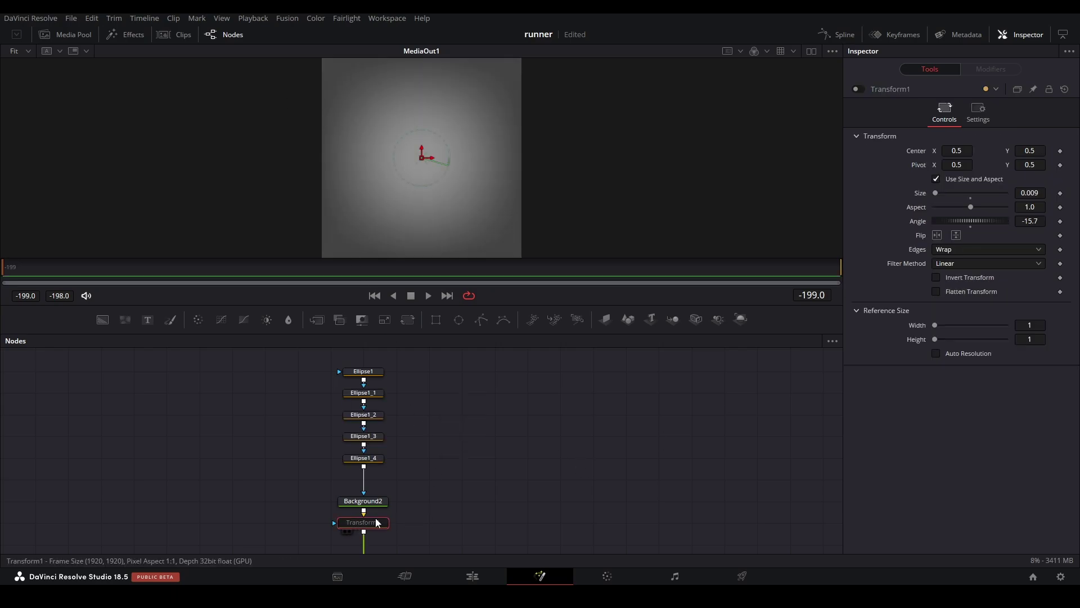
click(852, 90)
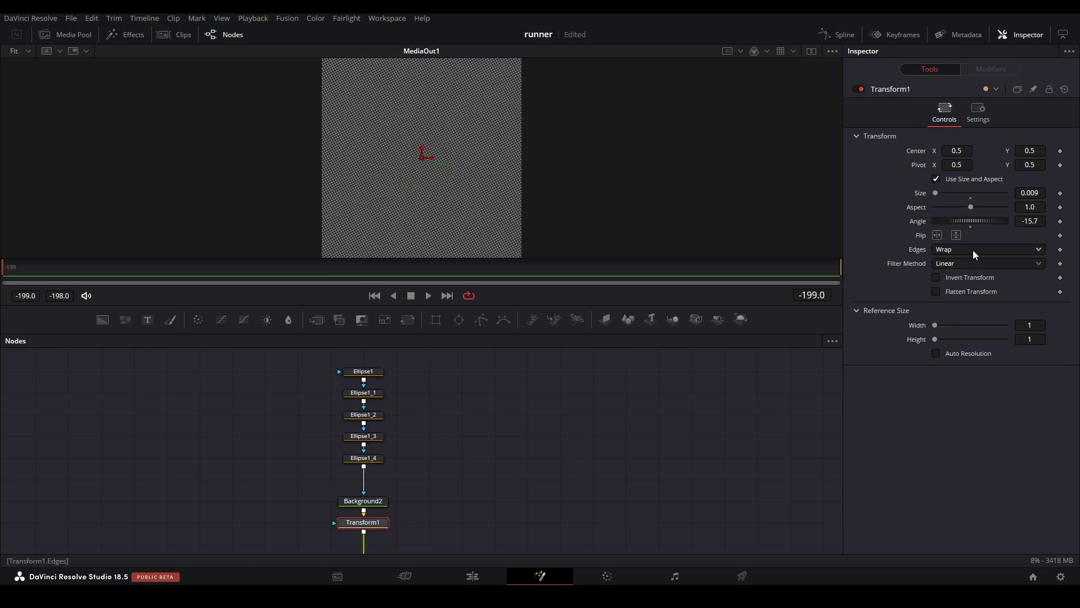
click(973, 251)
click(482, 426)
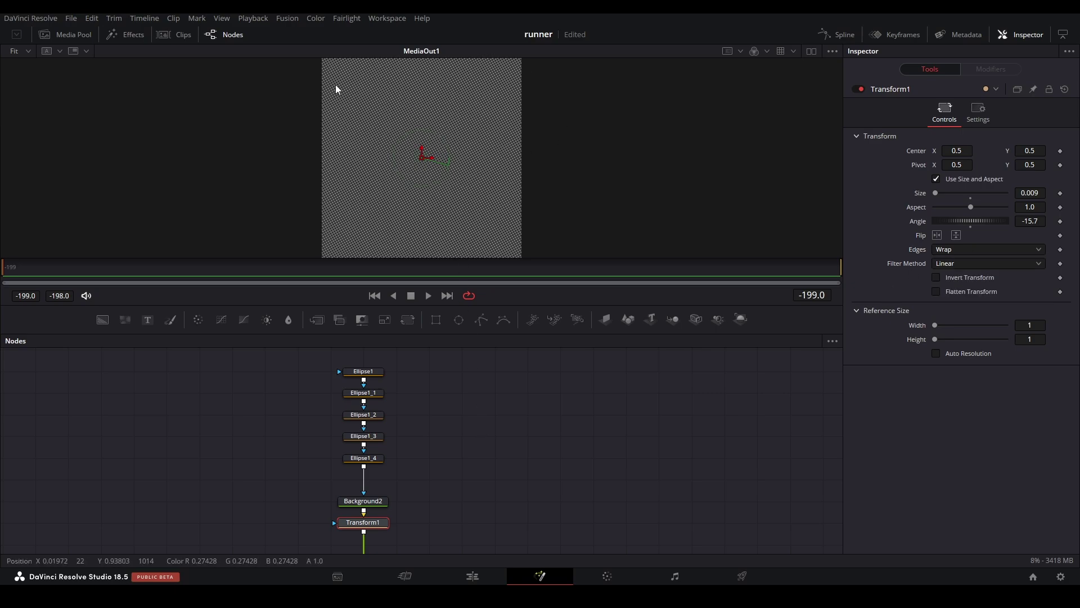
click(473, 577)
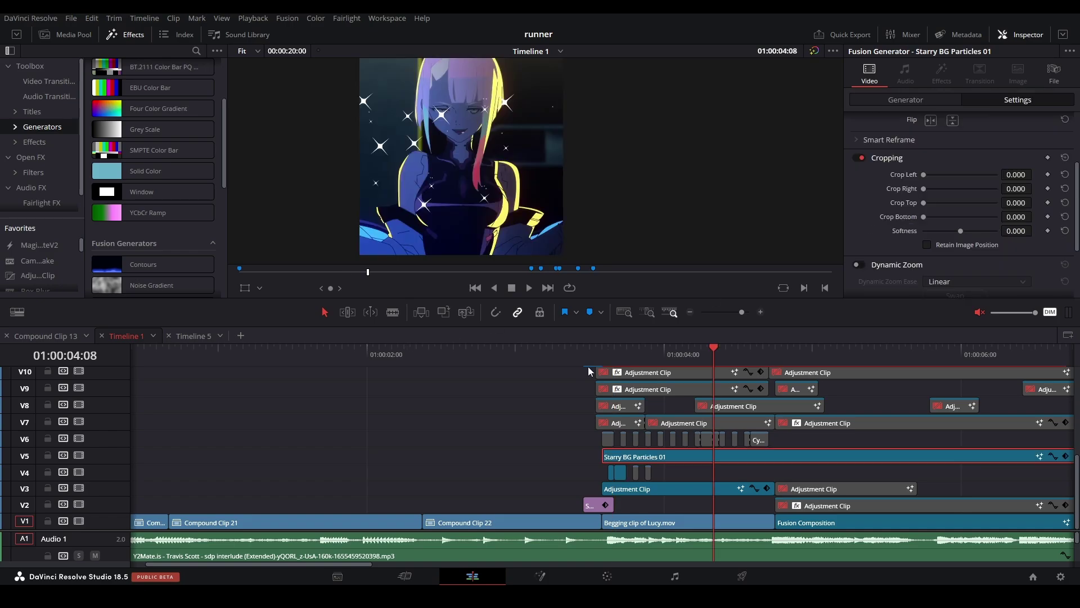
Play the timeline from 01:00:03:12 to review the Starry BG Particles 01 overlay.
click(588, 367)
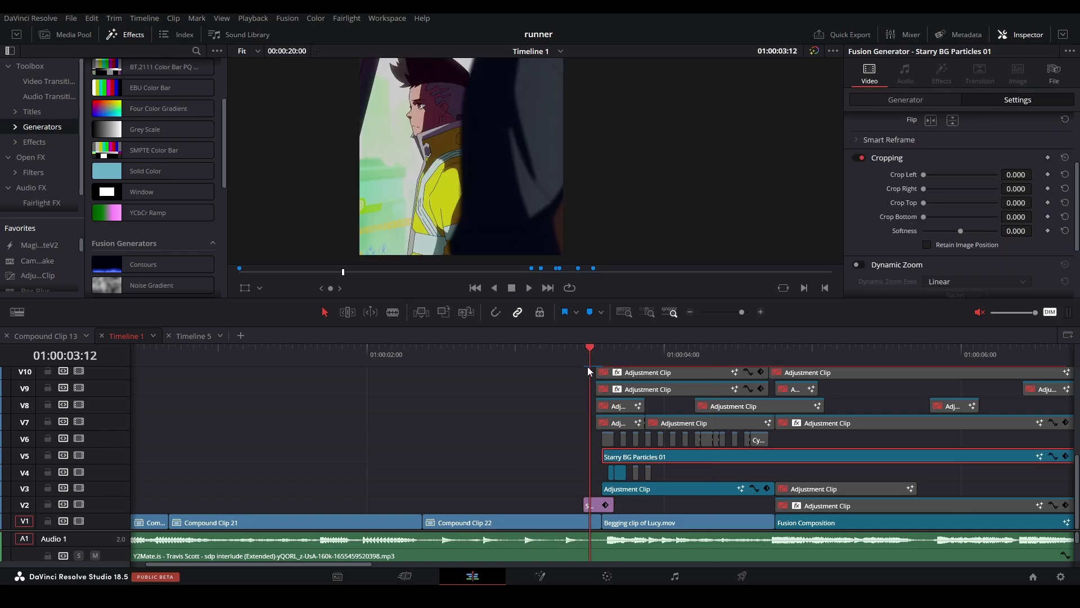
key(space)
key(space)
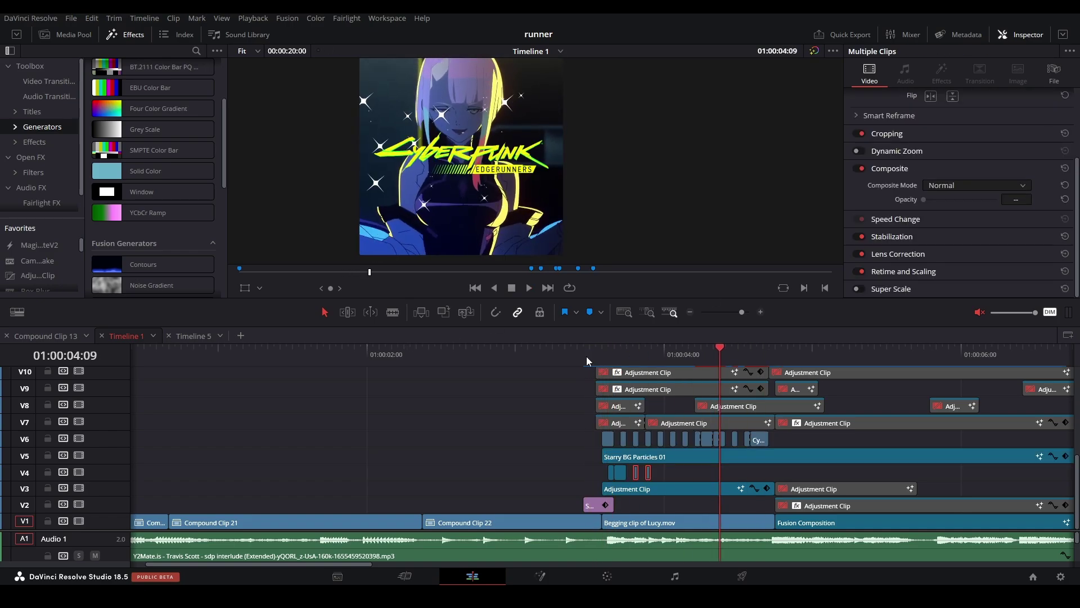
Replay the Lucy shot from just before its start to review the cut-up Cyberpunk logo clips on V6.
click(586, 357)
key(space)
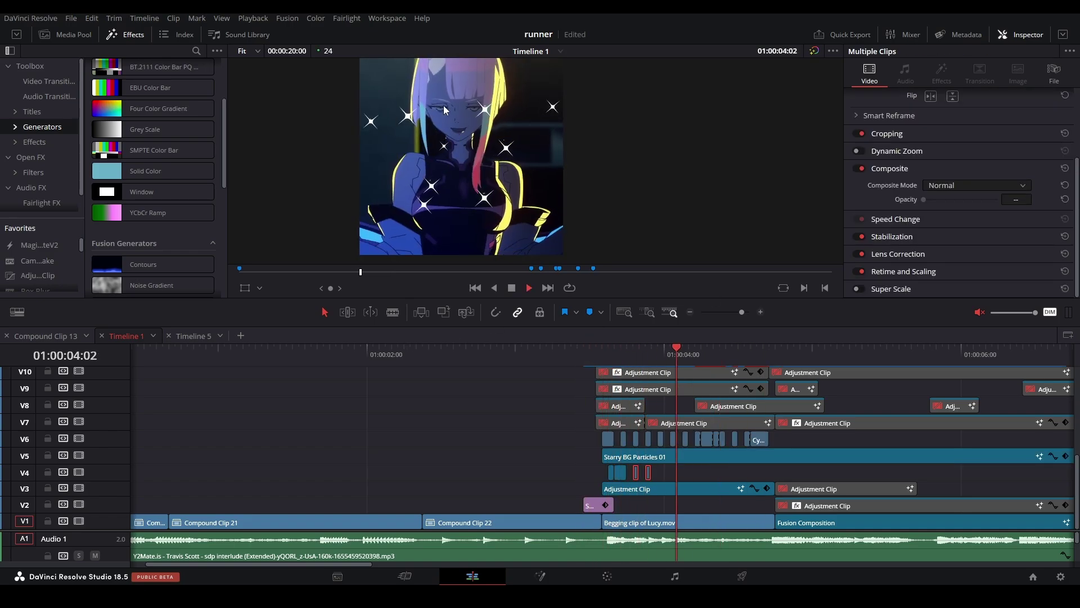
key(space)
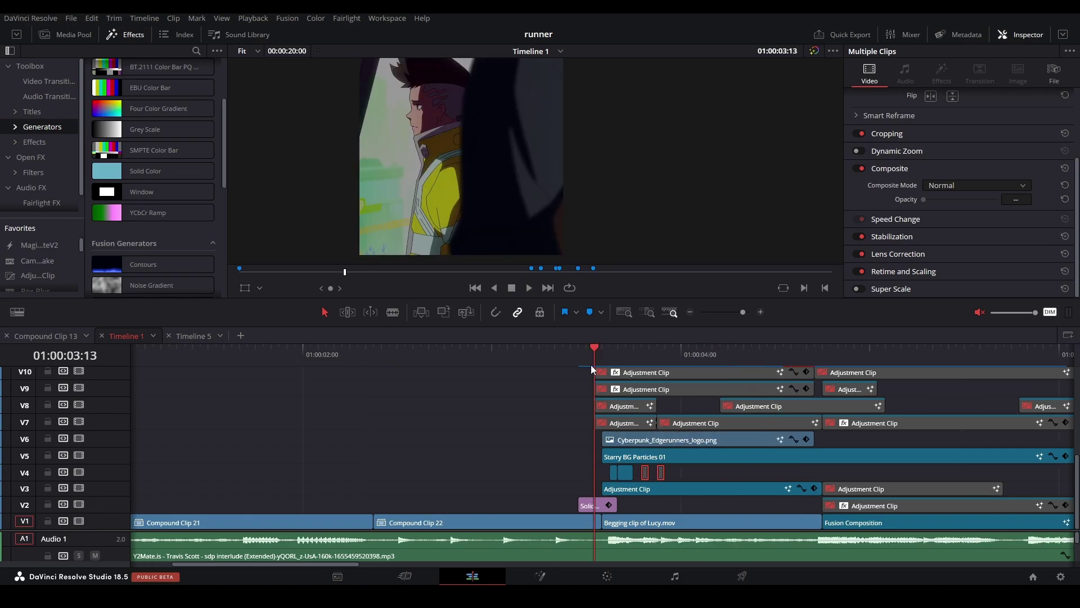
Play the shot with one continuous Cyberpunk logo clip on V6, and undo back to the separate logo pieces.
key(space)
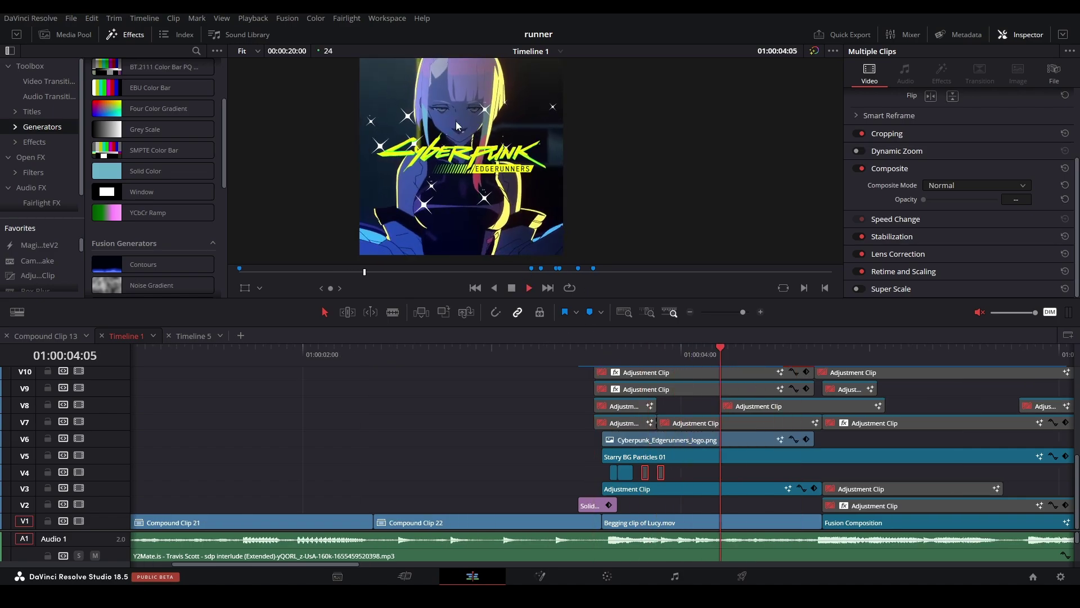
key(space)
key(ctrl+z)
key(ctrl+z)
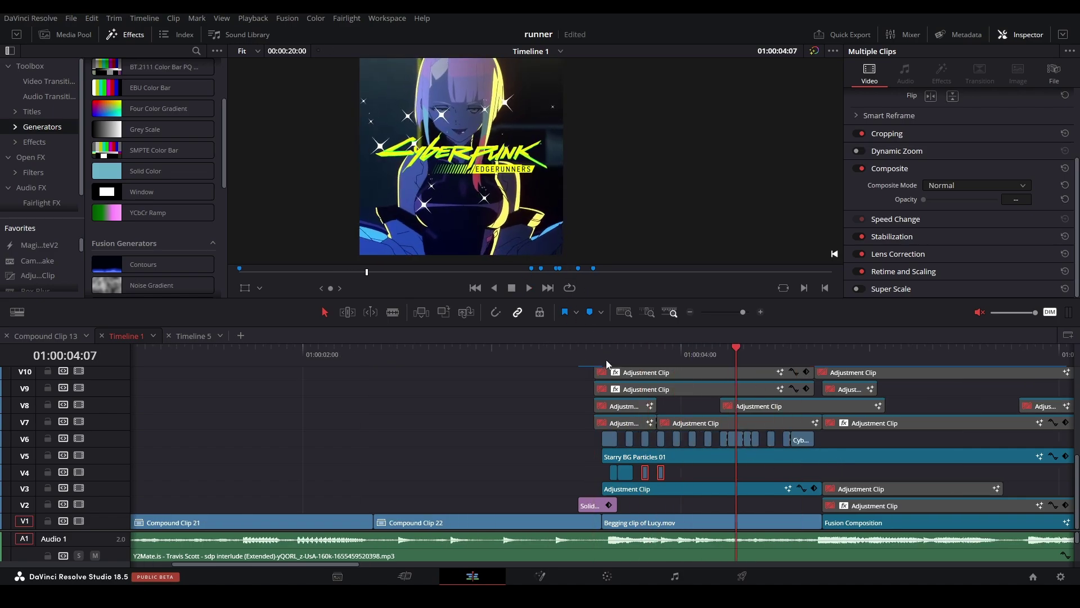
Move to 01:00:03:21 and examine the overlapping Cyberpunk logos in the viewer.
key(Up)
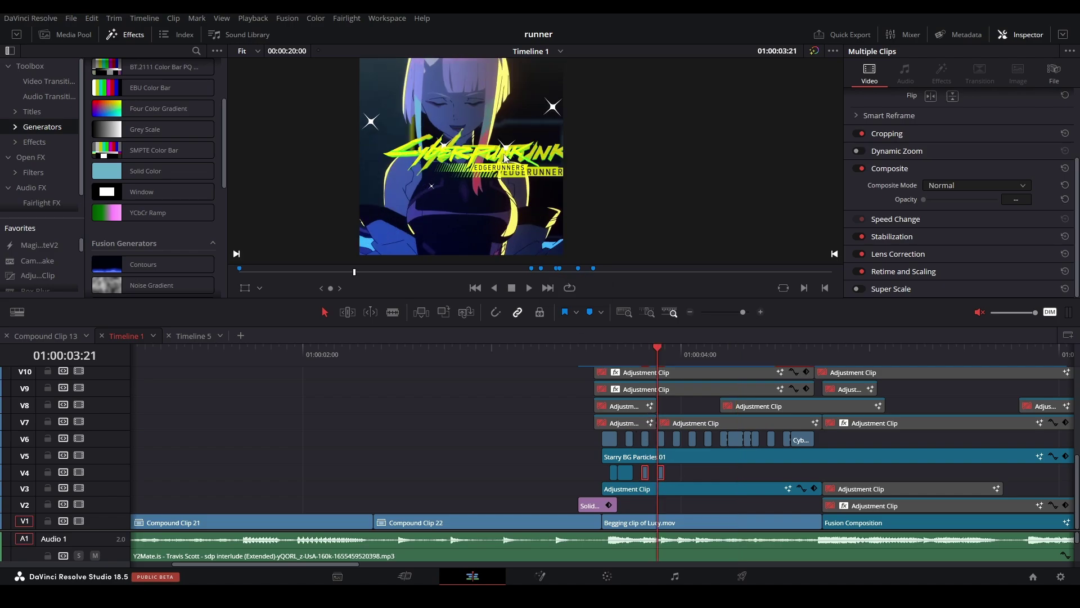
scroll(504, 159, up, 3)
scroll(506, 212, down, 1)
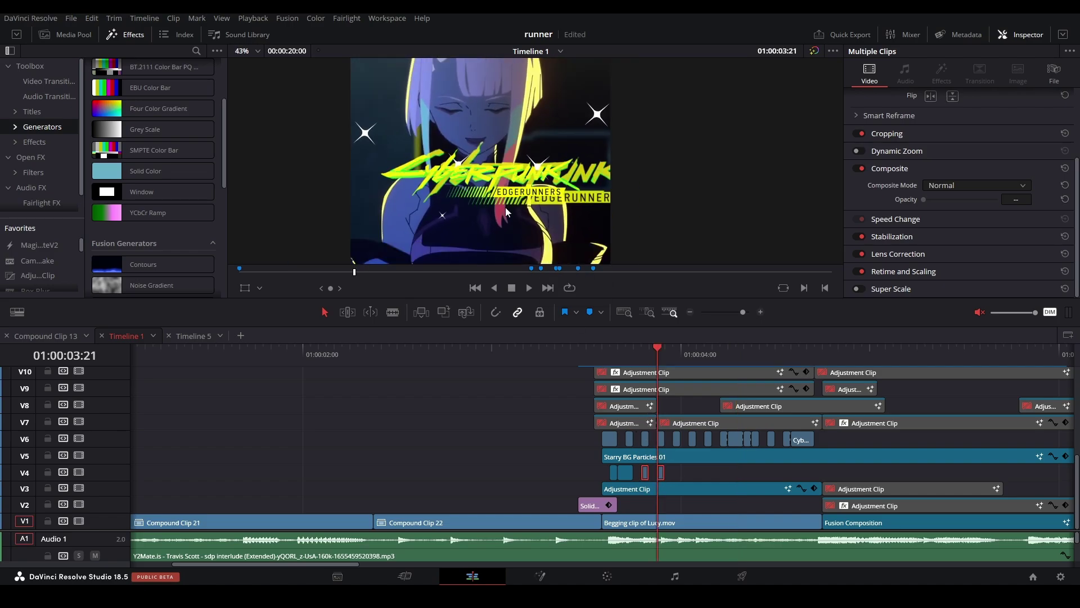
Enable the first Adjustment Clip on V8 and open it in Fusion at 01:00:03:16.
click(585, 356)
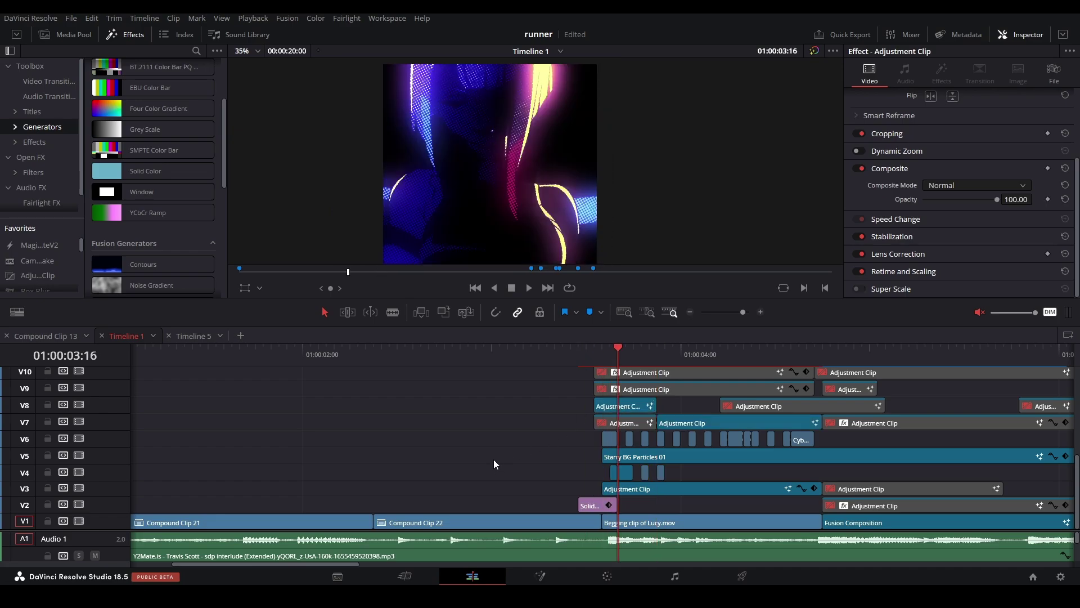
click(495, 463)
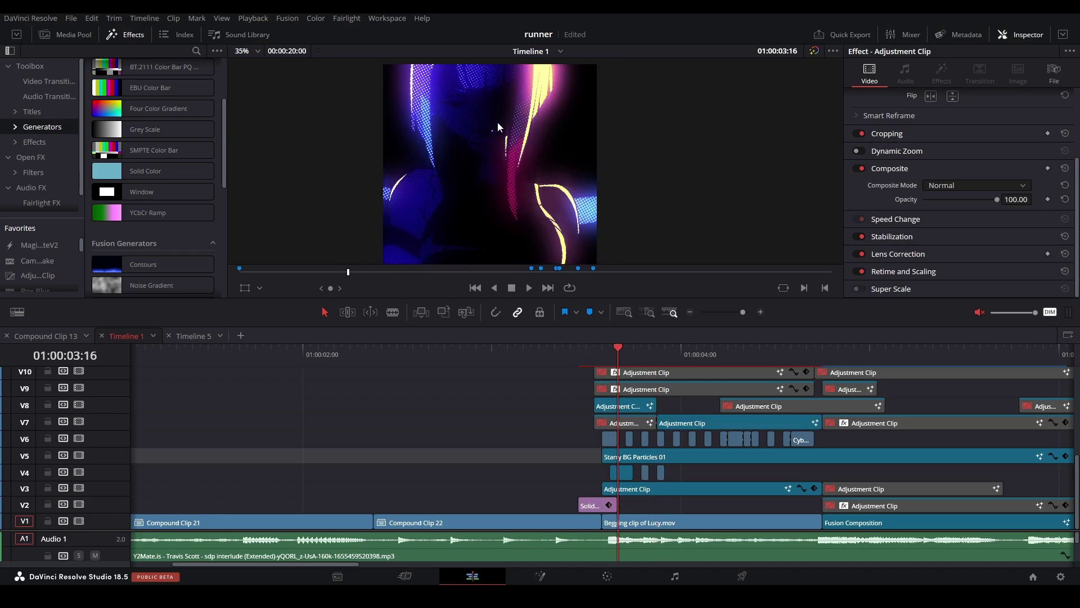
right_click(637, 406)
click(669, 538)
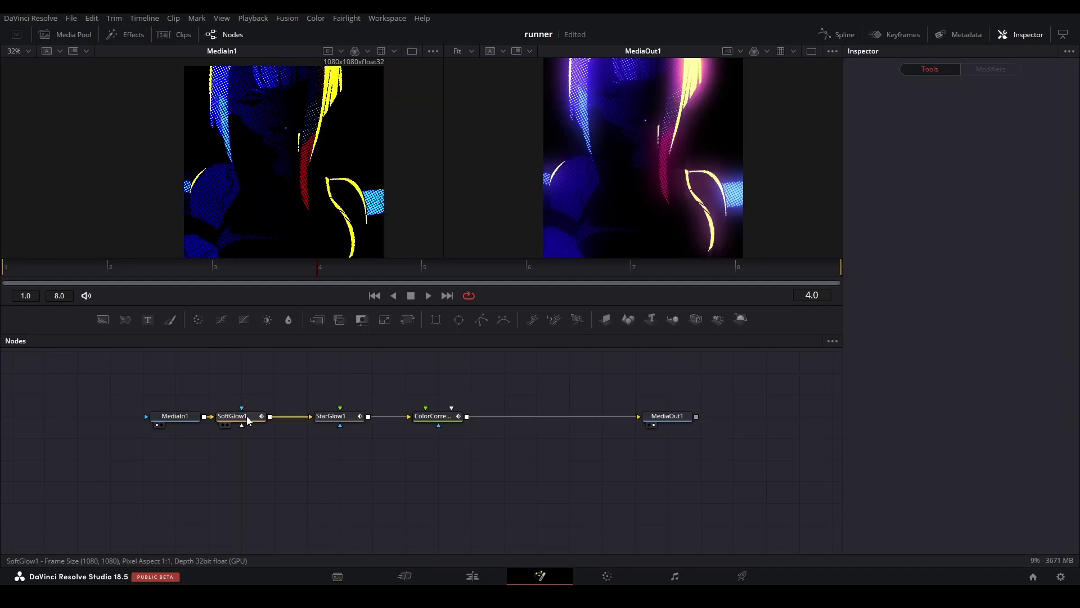
Preview the SoftGlow1, StarGlow1 and ColorCorrector1 node outputs in turn, and return to the Edit page.
drag(243, 417, 290, 180)
click(263, 417)
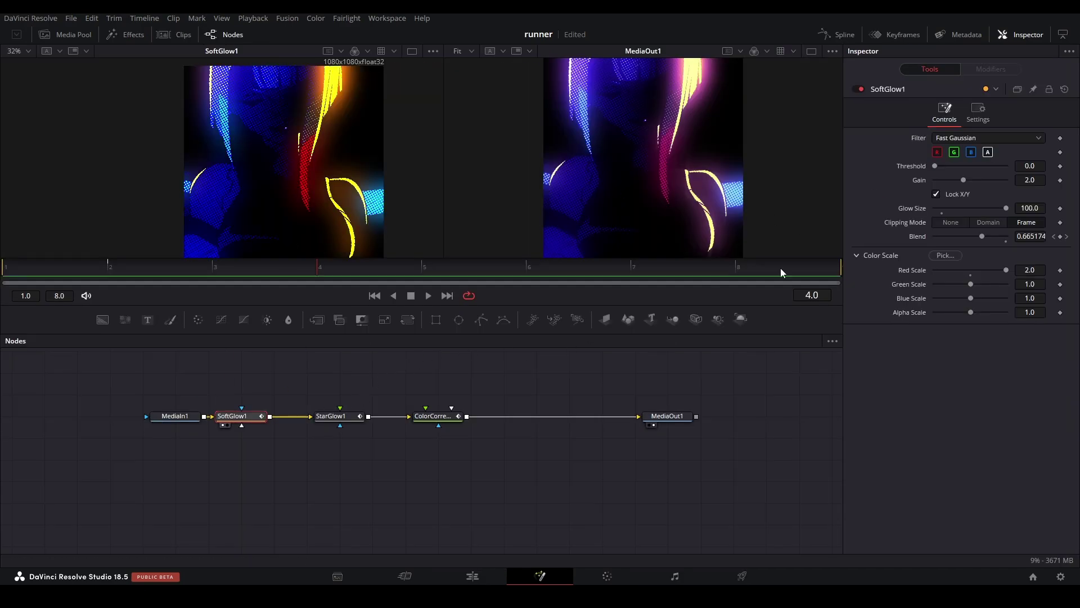
click(323, 425)
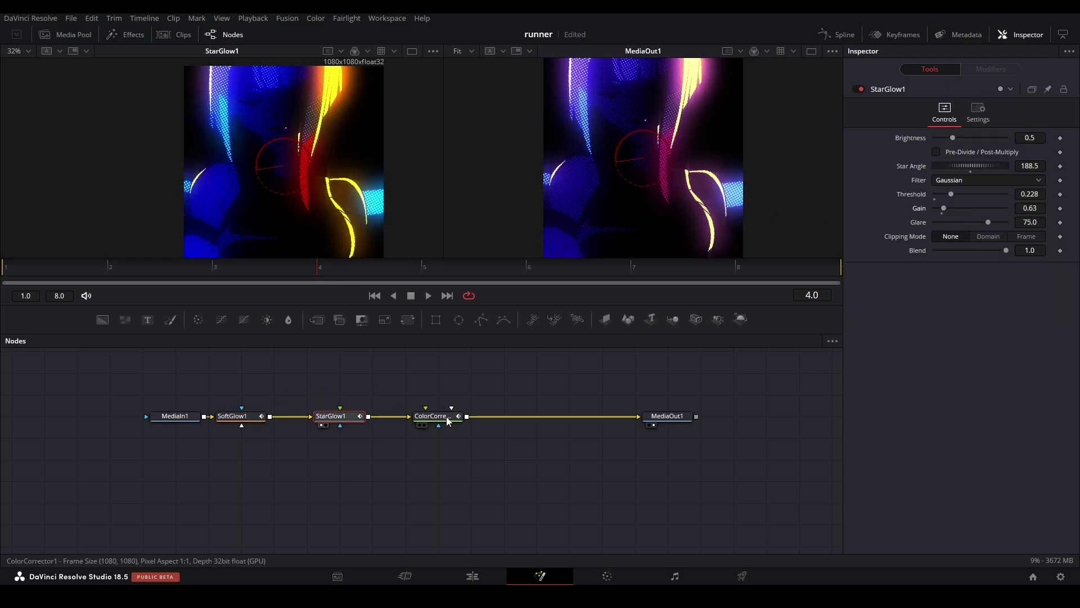
drag(449, 421, 309, 194)
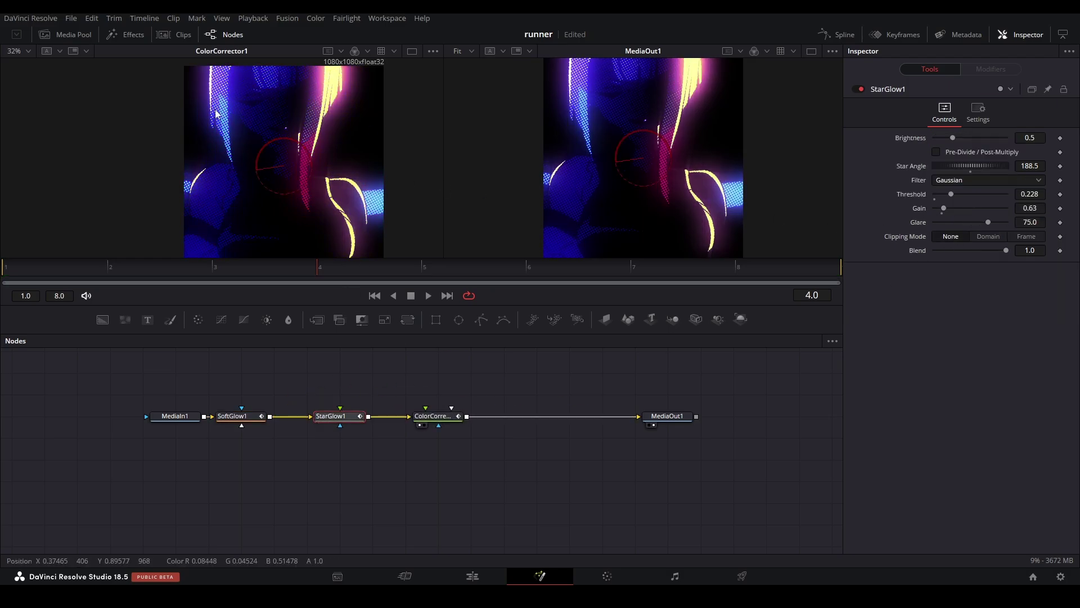
key(shift+4)
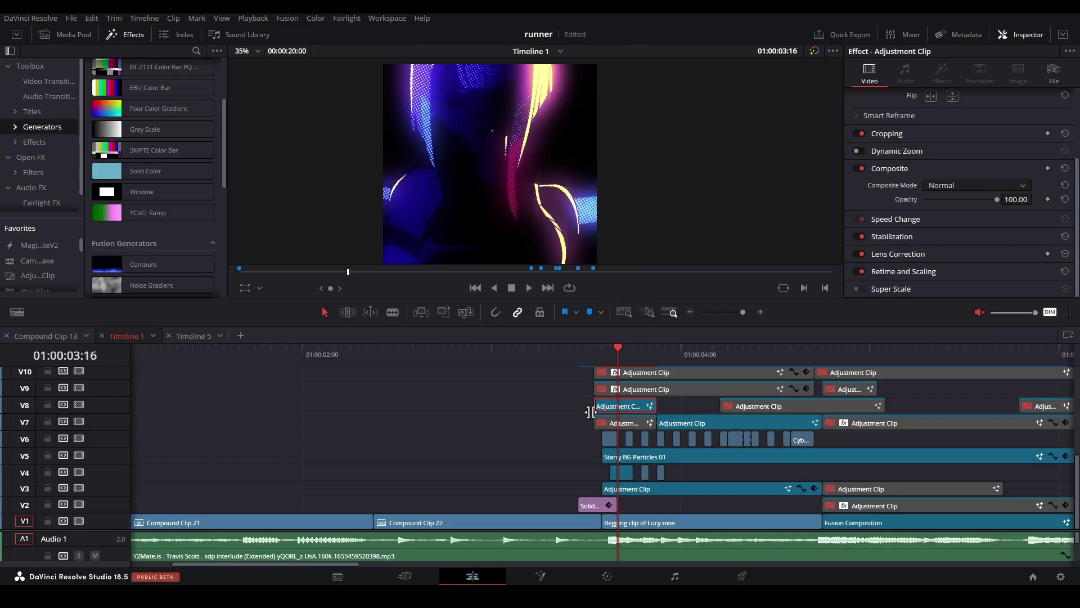
Enable the first Adjustment Clip on V7 and the first one on V9.
key(d)
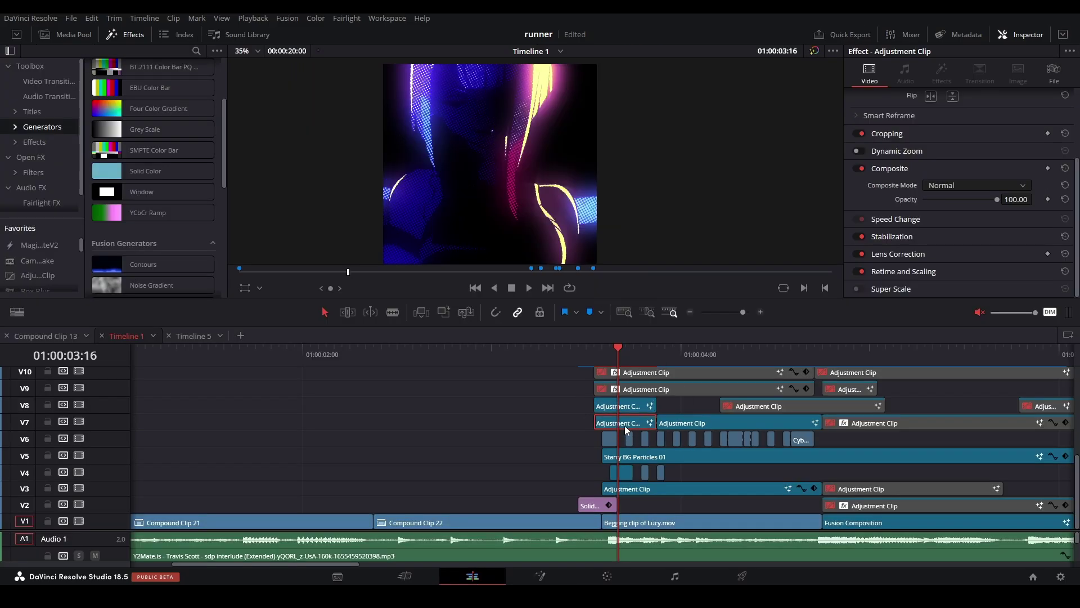
click(574, 405)
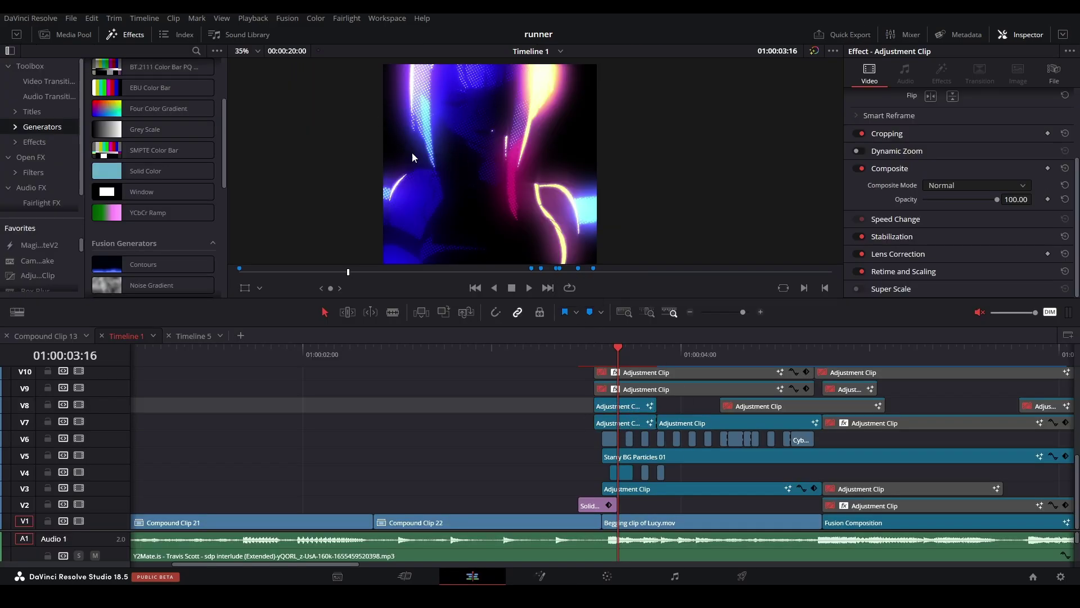
click(652, 387)
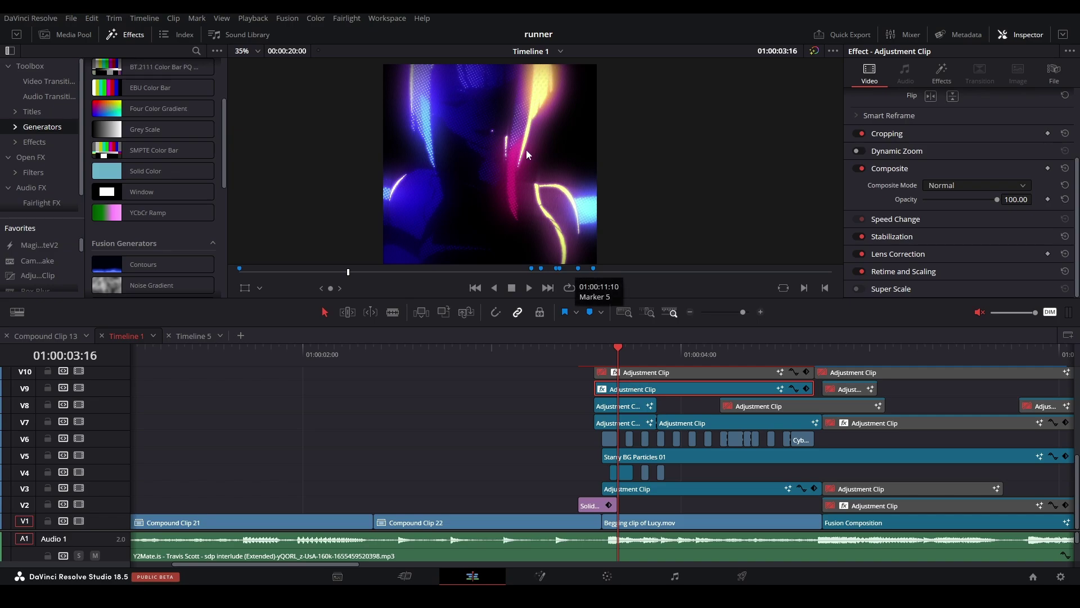
Open the first V9 Adjustment Clip in Fusion and examine the Scanlines1 effect up close.
right_click(653, 386)
click(694, 518)
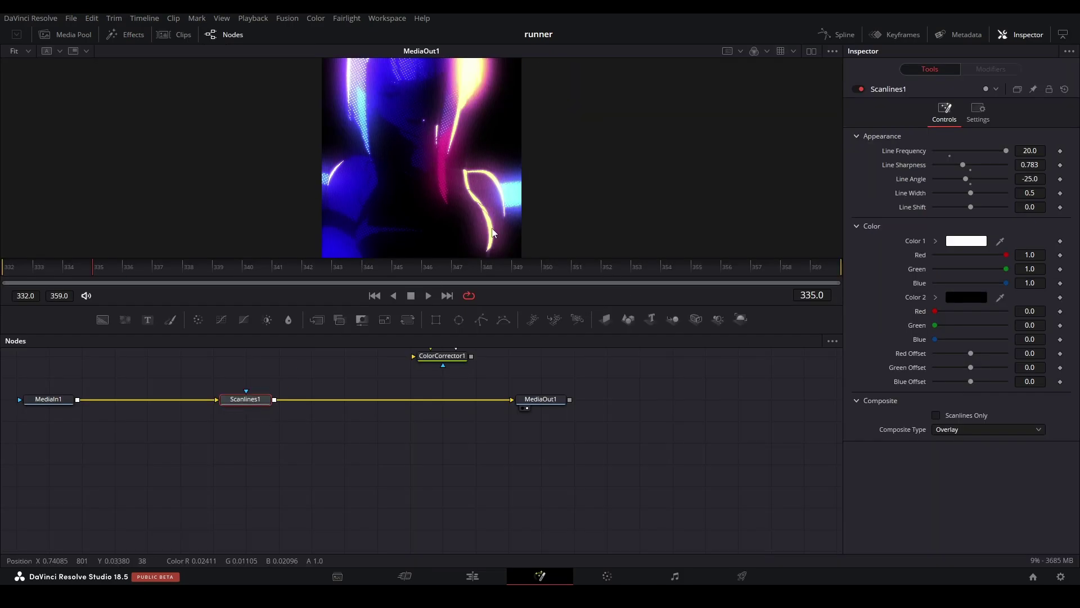
scroll(621, 179, up, 8)
scroll(472, 188, down, 8)
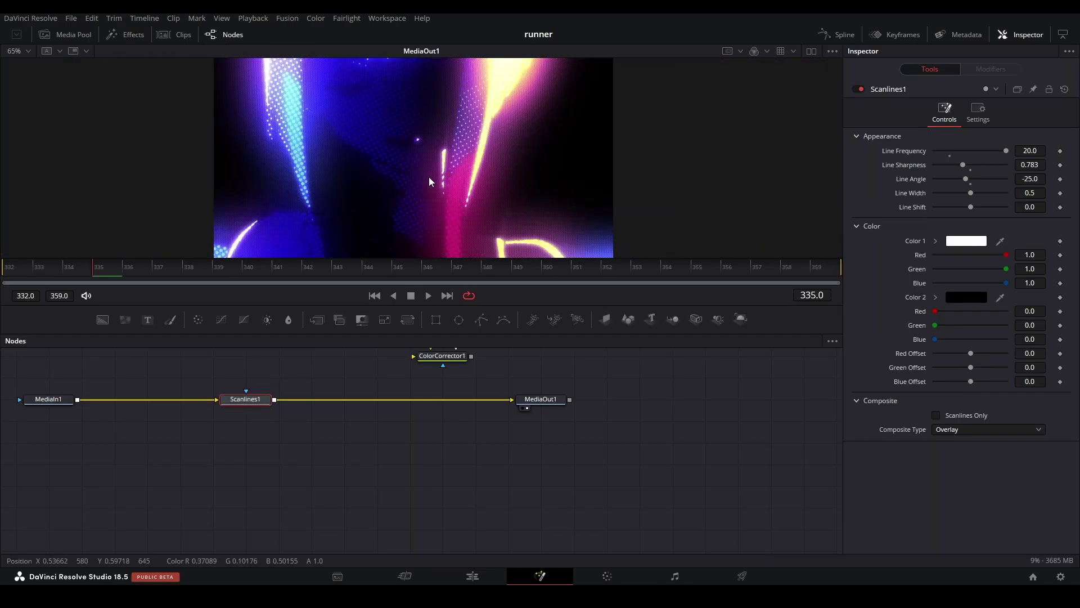
scroll(443, 190, up, 7)
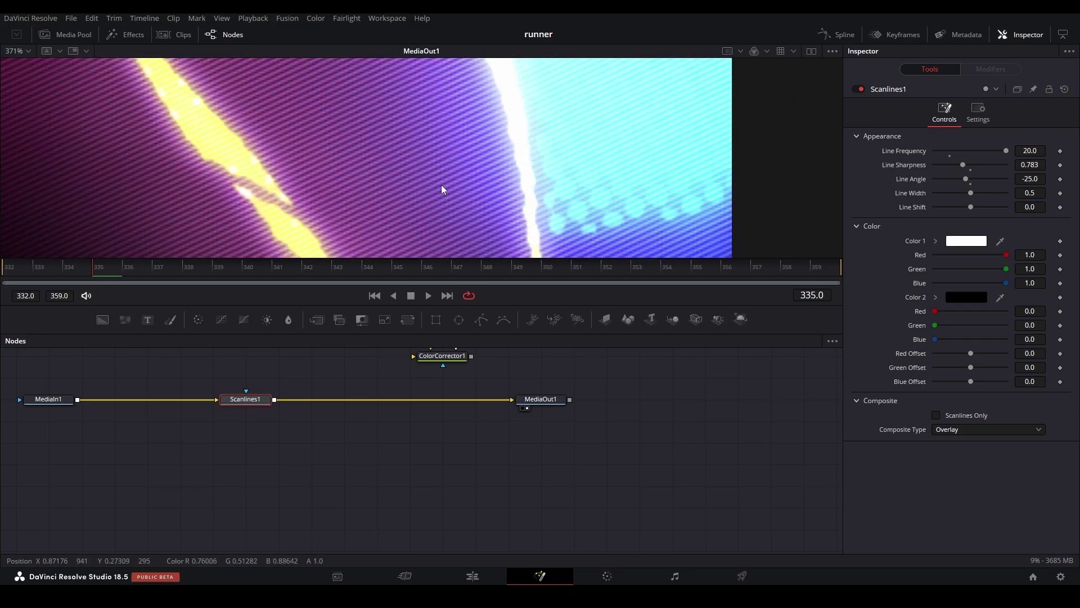
scroll(293, 124, down, 8)
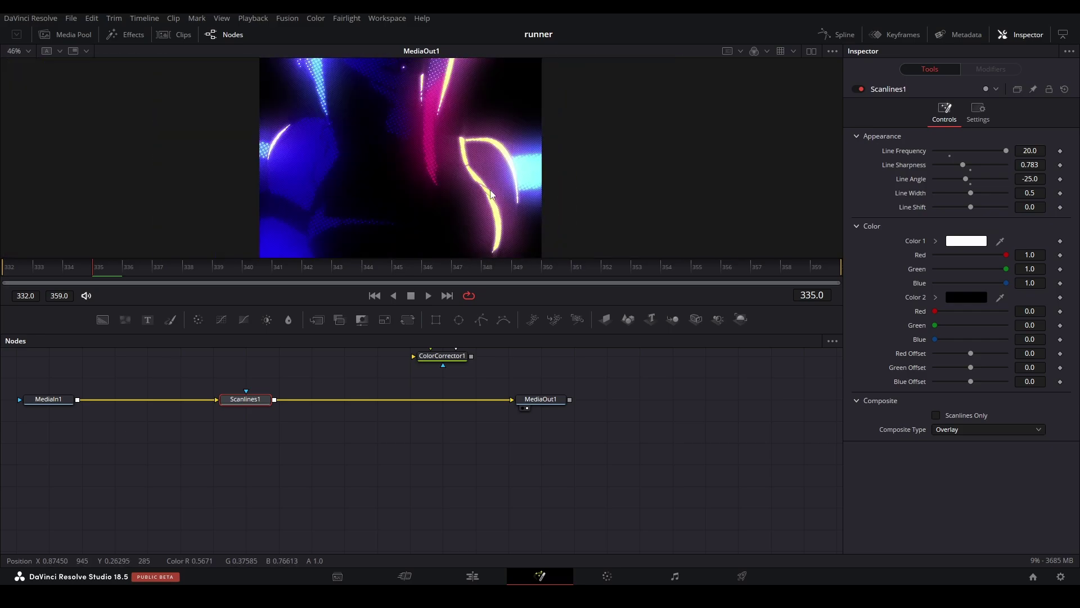
Return to the Edit page and switch off the Vignette effect on the first V9 Adjustment Clip.
click(473, 575)
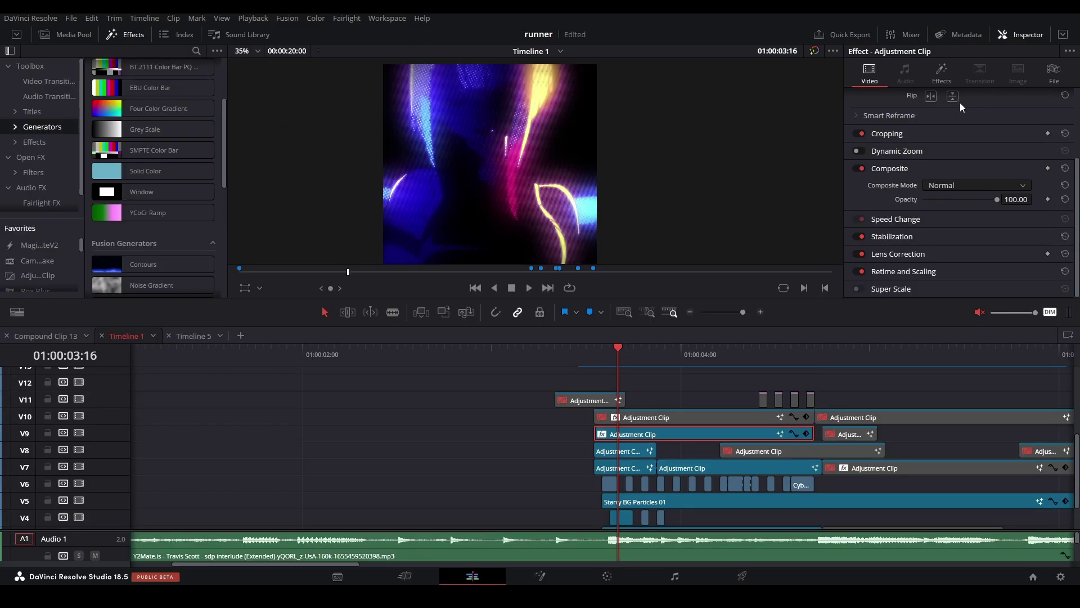
click(941, 73)
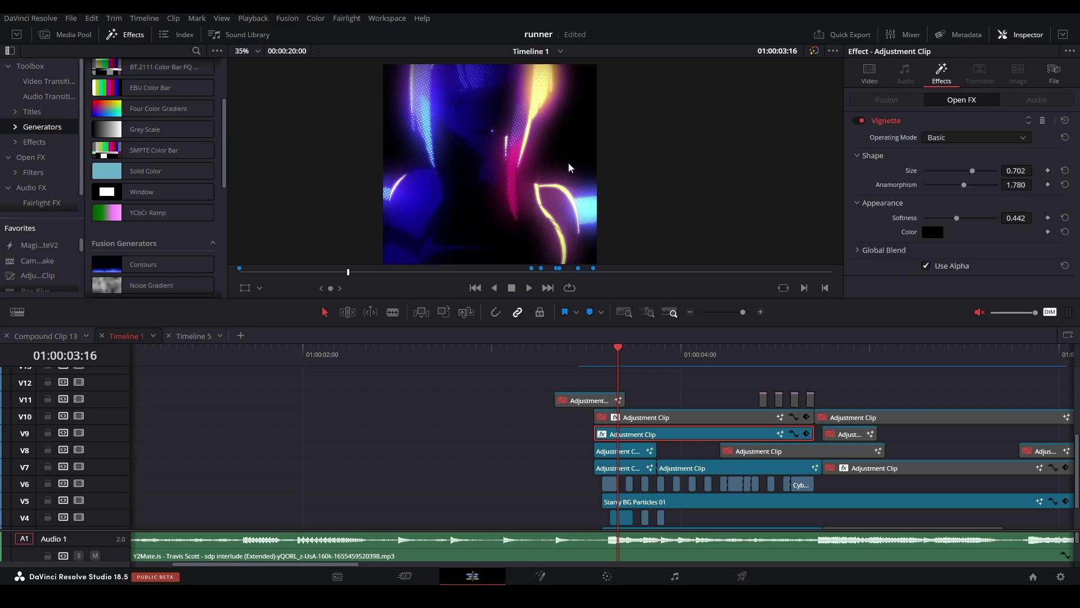
click(861, 120)
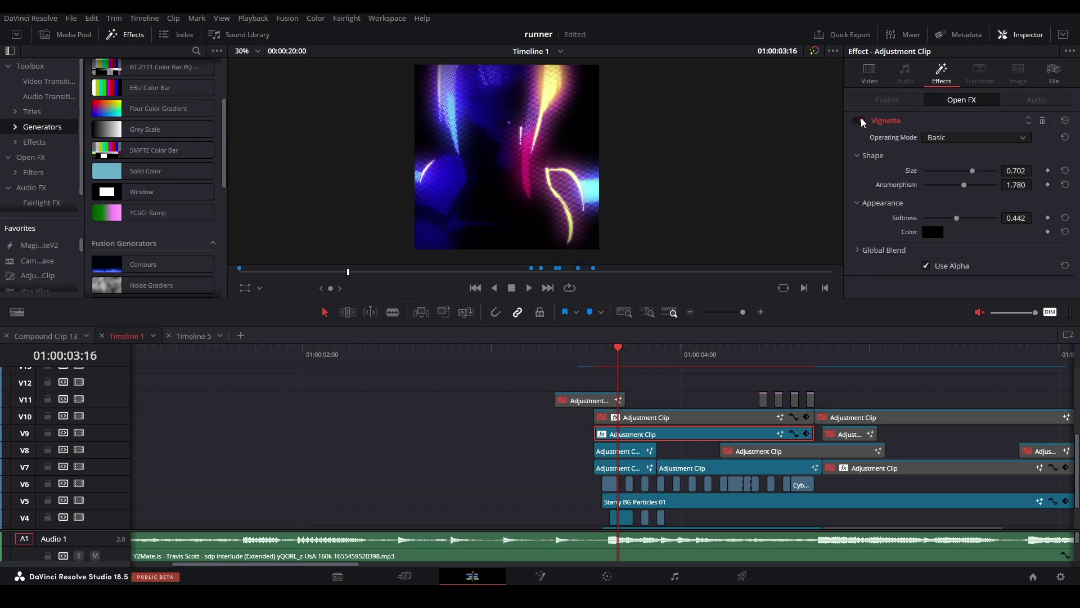
Enable the first Adjustment Clips on V10 and V11, and play the edit from 01:00:03:12.
click(657, 416)
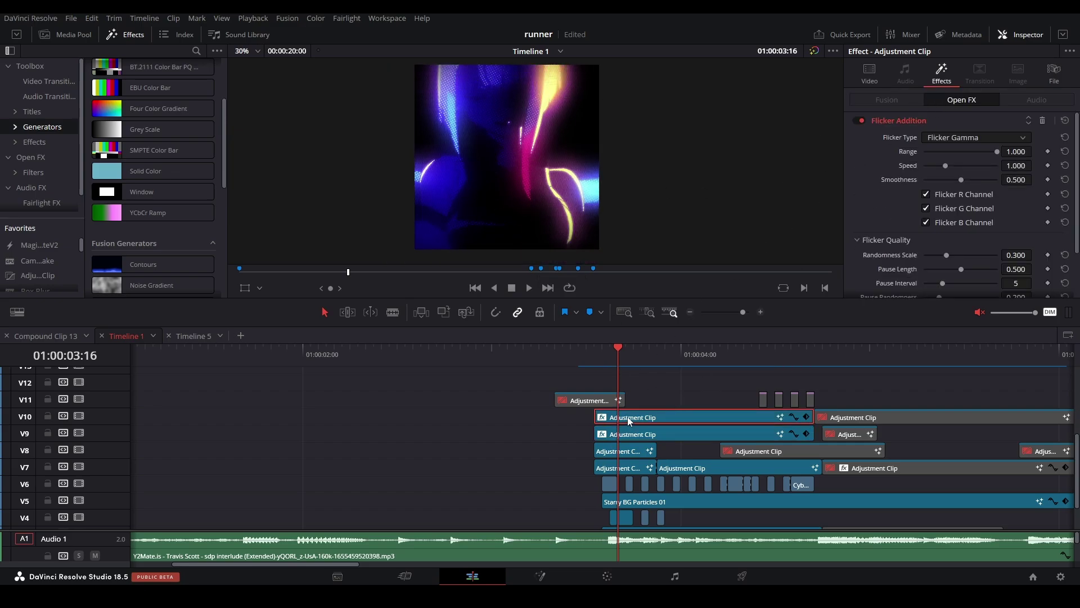
click(565, 356)
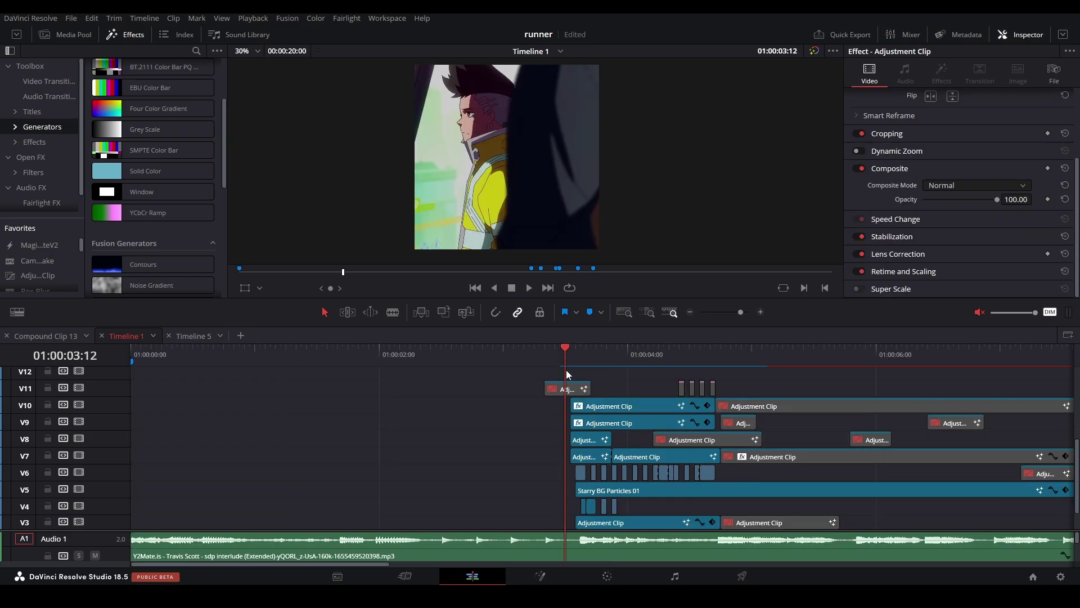
click(570, 390)
click(531, 401)
click(573, 388)
key(d)
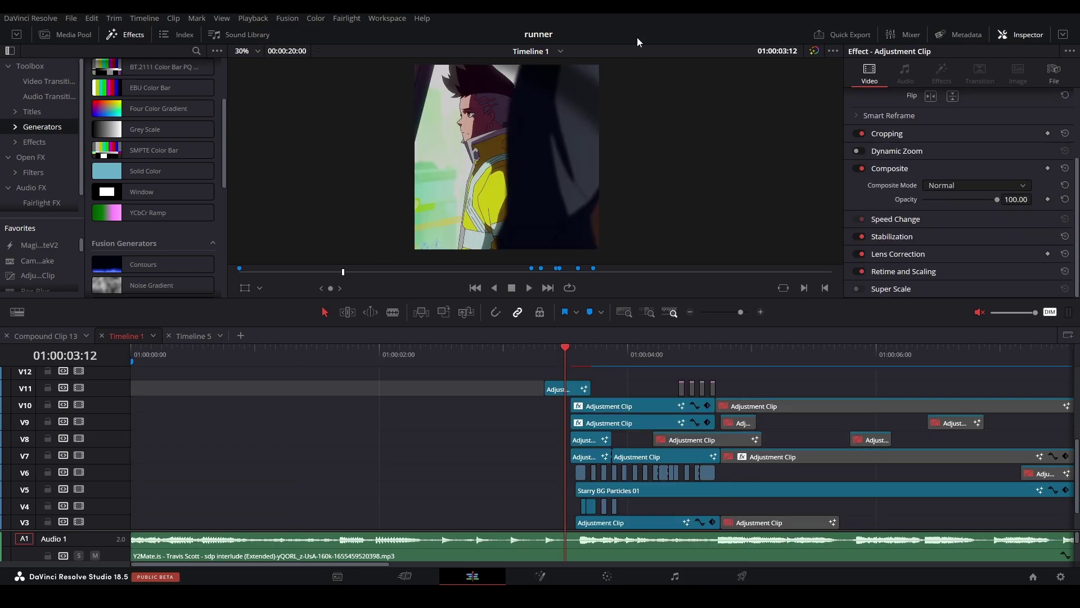
key(space)
key(space)
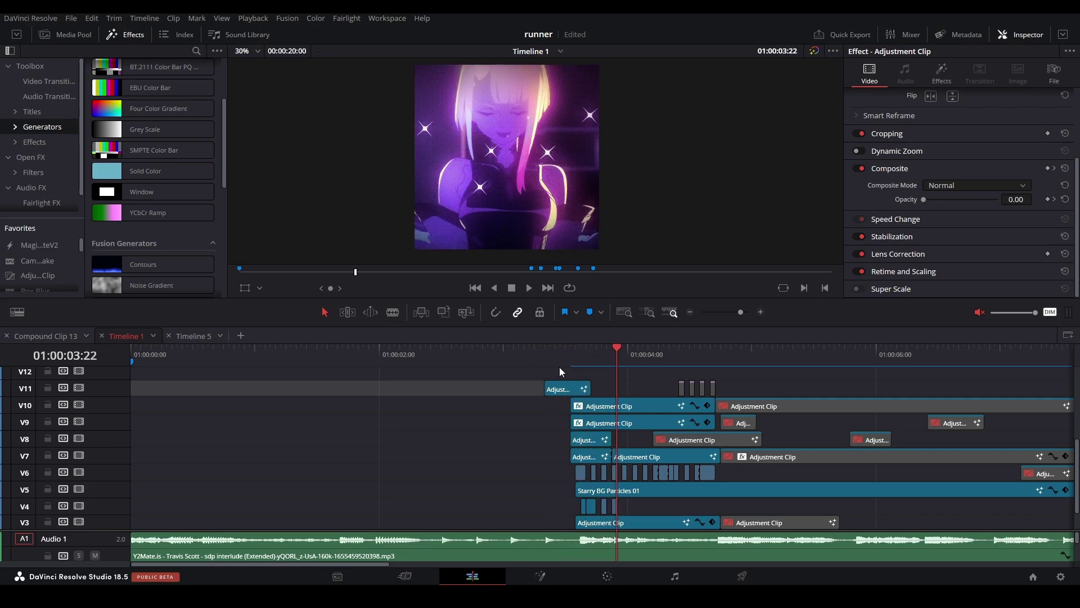
Open the first V11 Adjustment Clip in Fusion, enable its Rectangle1 mask and advance to frame -3.
click(560, 361)
right_click(563, 389)
click(603, 520)
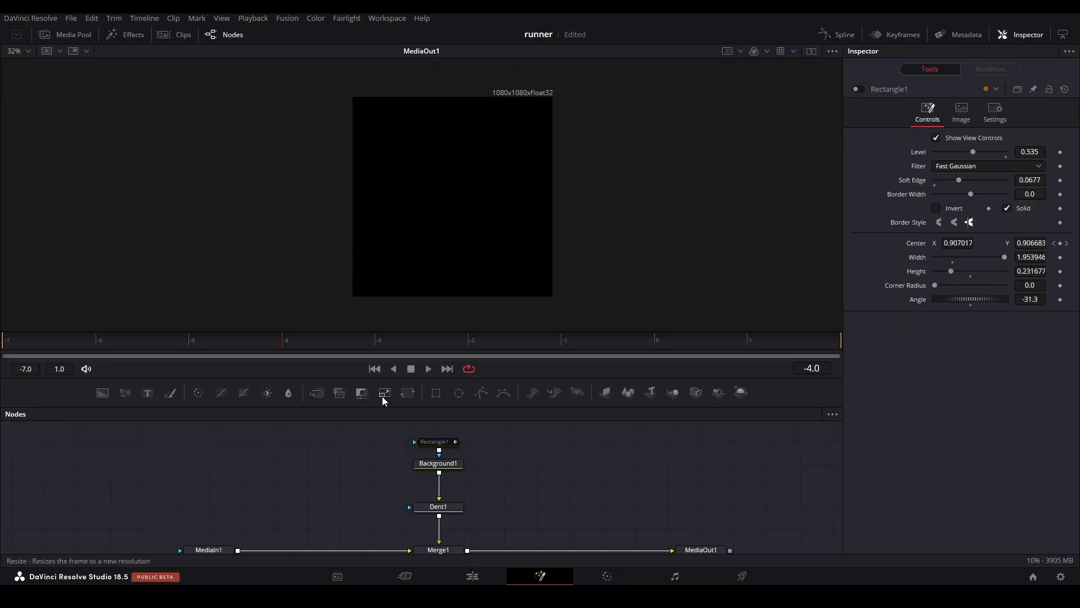
click(434, 442)
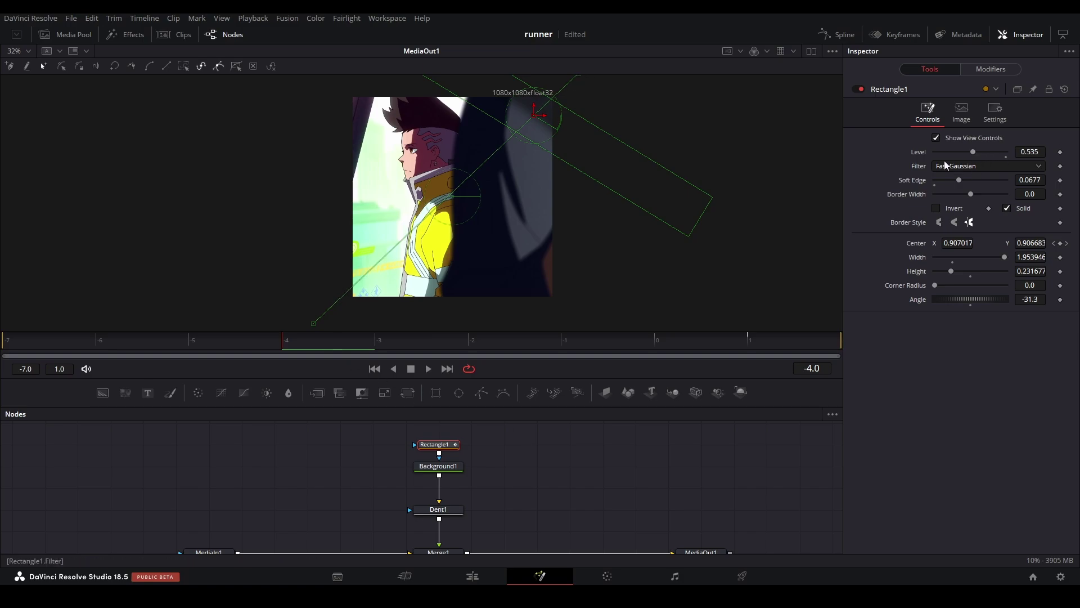
click(392, 337)
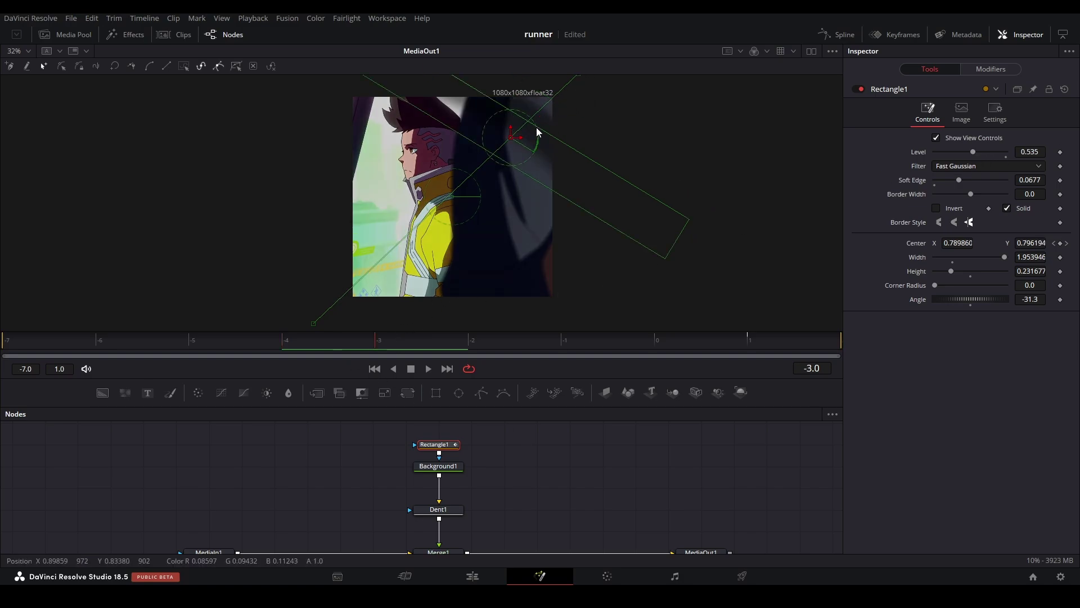
Examine the Dent1 node's type, size and strength settings, and advance two frames to check the distortion.
click(455, 510)
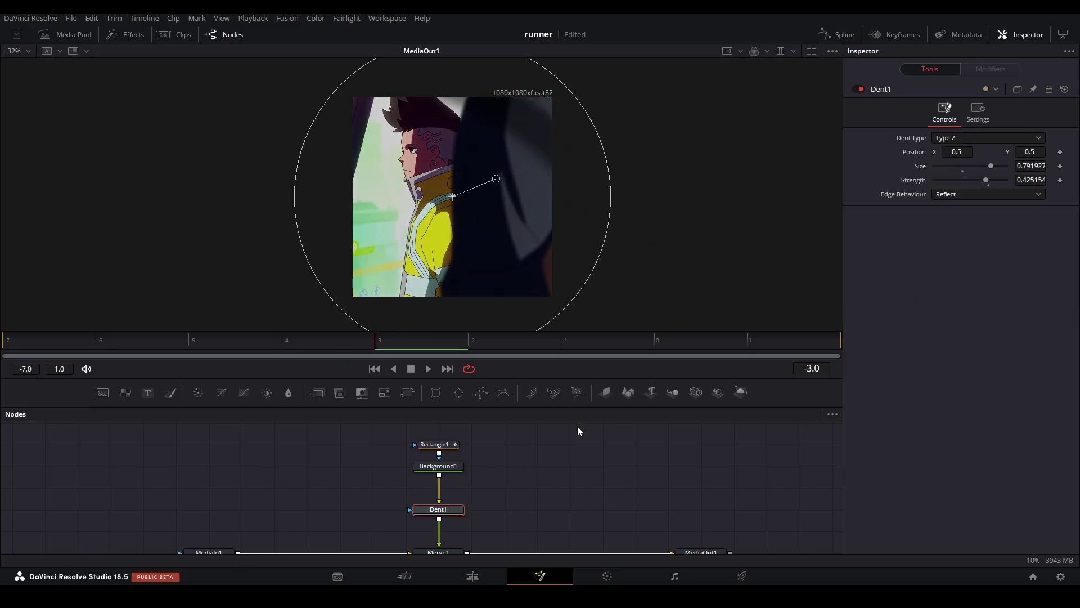
click(955, 137)
click(962, 165)
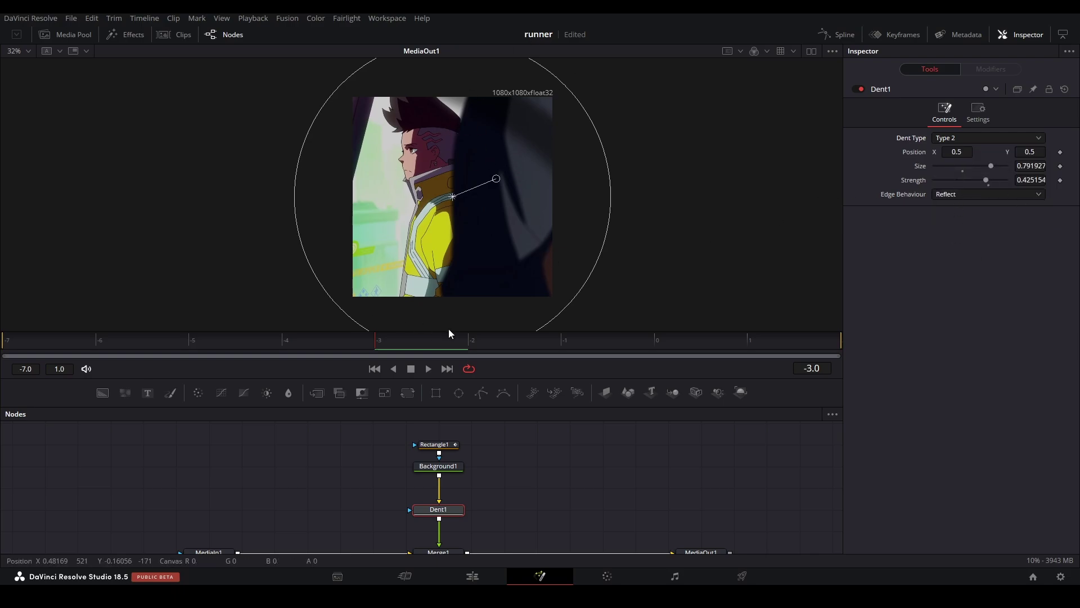
drag(470, 330, 470, 328)
key(Right)
key(Right)
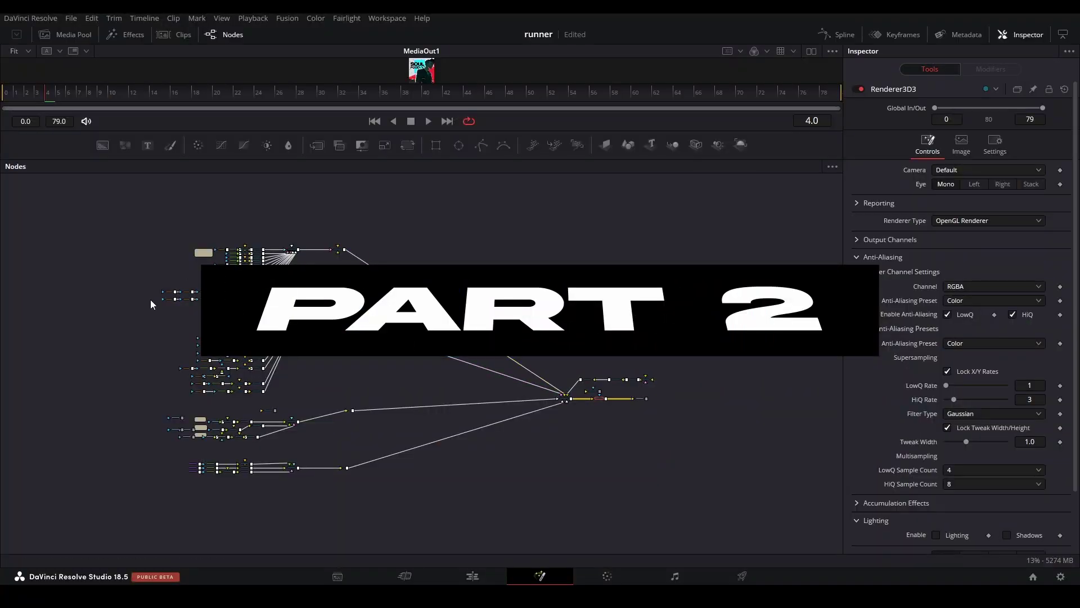
View the 3D merges, including Merge3D1 and Merge3D8, one after another in a second viewer beside MediaOut1.
scroll(587, 529, up, 5)
drag(587, 529, 324, 219)
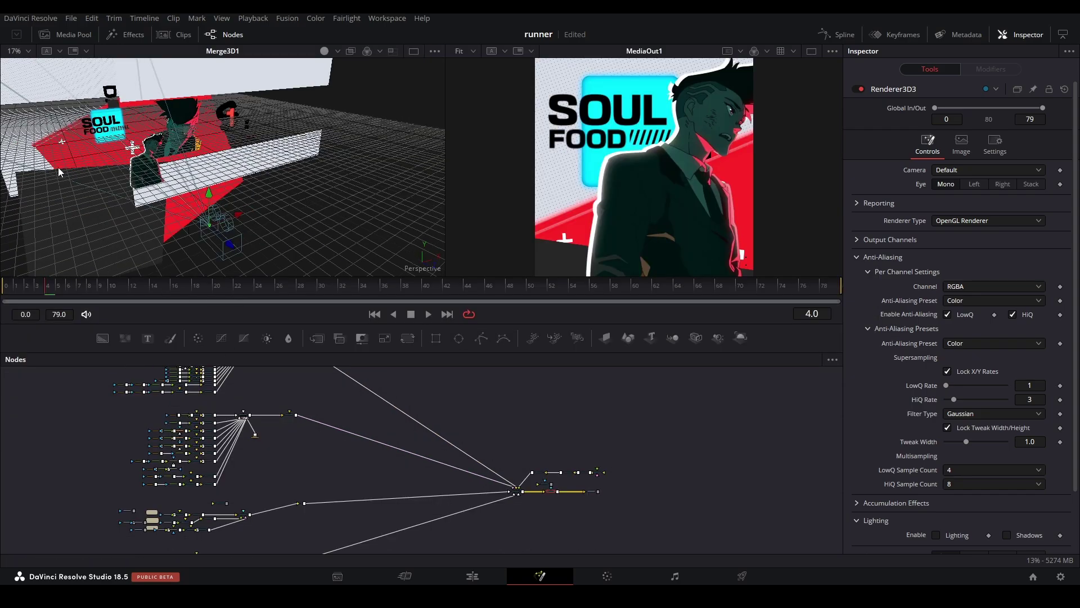
drag(271, 401, 306, 444)
scroll(279, 392, up, 4)
drag(263, 378, 197, 144)
mouse_move(125, 160)
mouse_down()
mouse_move(85, 180)
mouse_move(108, 163)
mouse_up()
scroll(315, 488, down, 5)
drag(270, 417, 252, 191)
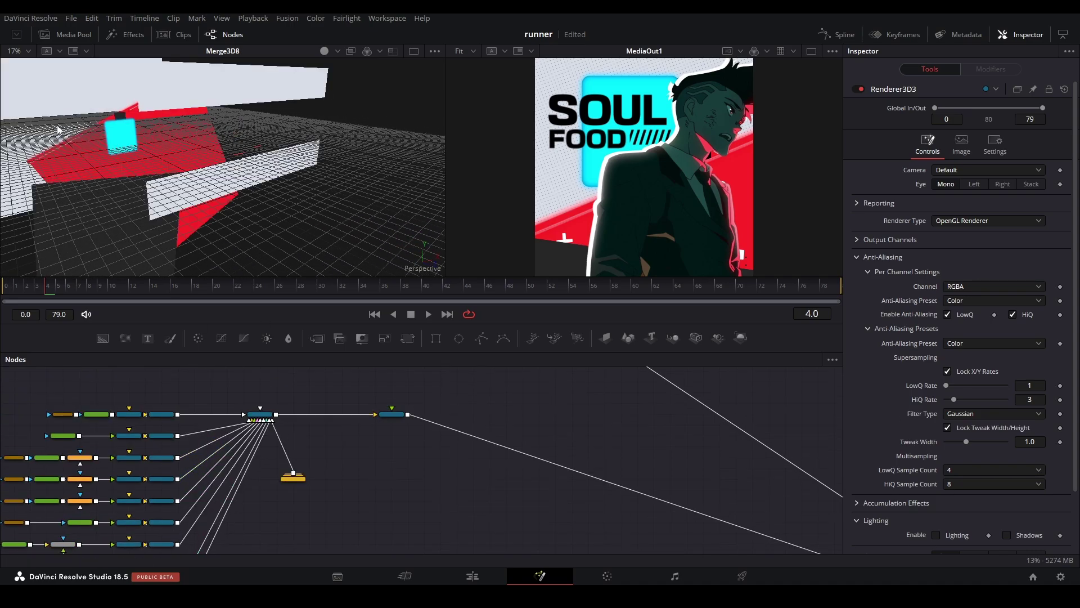
View the Merge3D3 scene that combines the noted character branches, and orbit around it.
scroll(213, 426, up, 4)
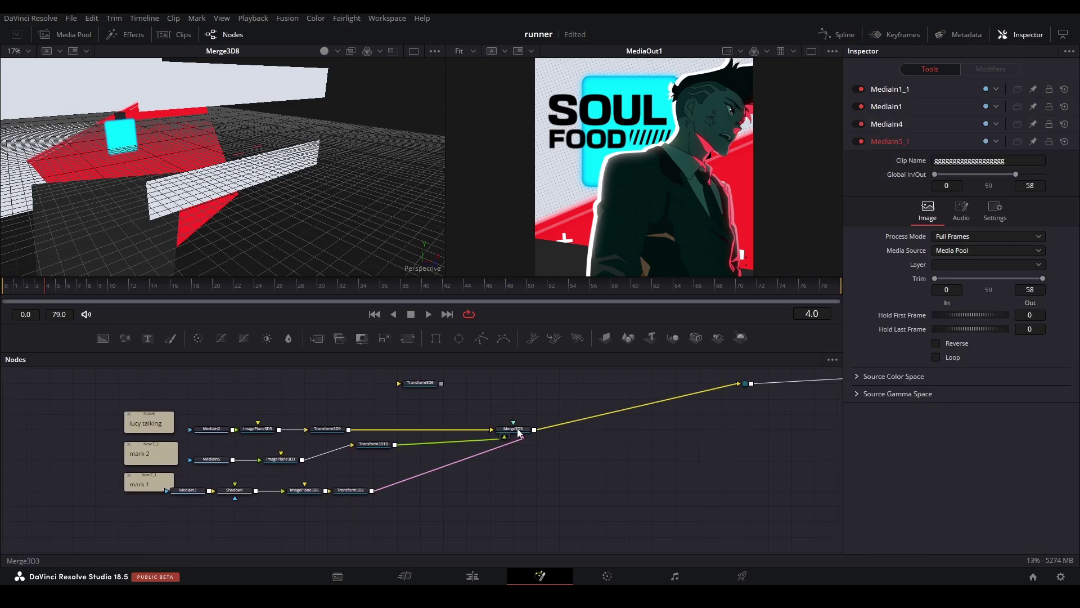
drag(519, 433, 330, 185)
drag(204, 167, 171, 184)
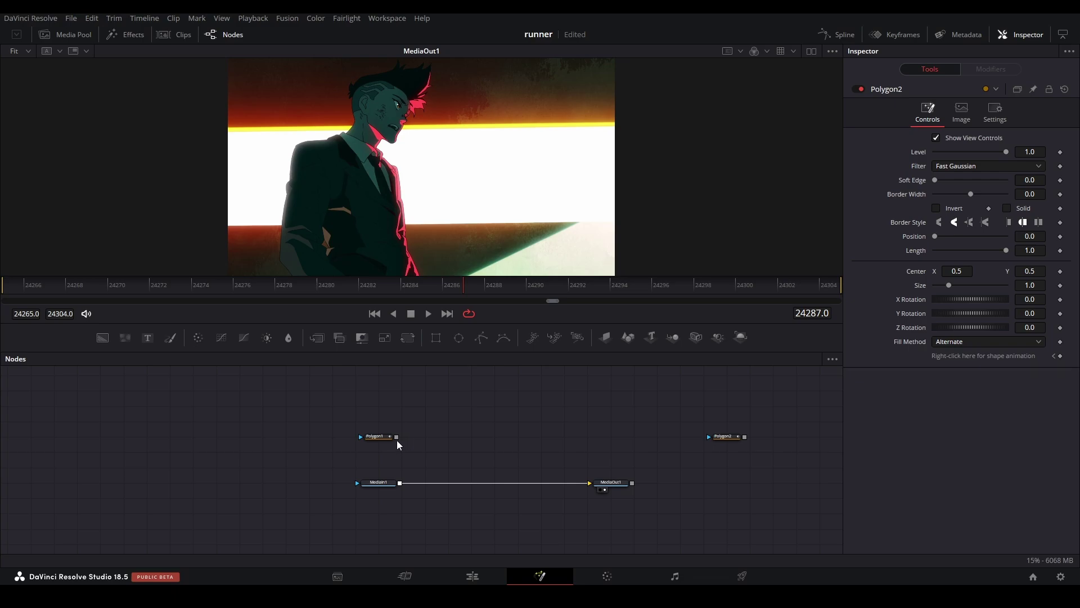
Connect Polygon1 to MediaIn1 as a mask to cut out the character, and select Polygon1.
drag(397, 437, 379, 478)
click(376, 436)
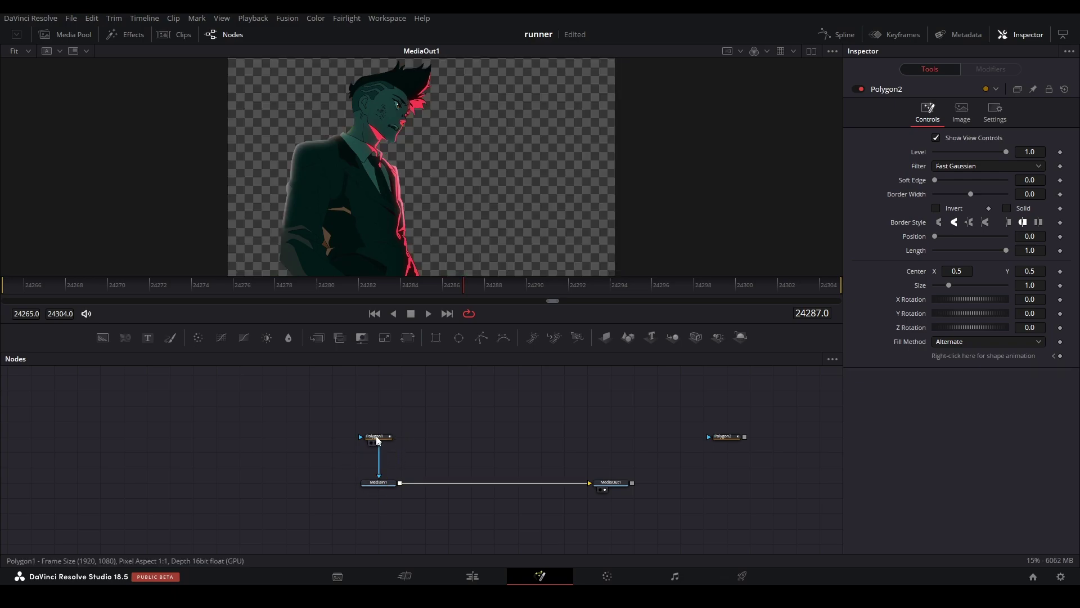
Examine the Polygon1 mask outline around the character's hair, face and suit up close.
scroll(390, 149, up, 5)
scroll(385, 167, down, 5)
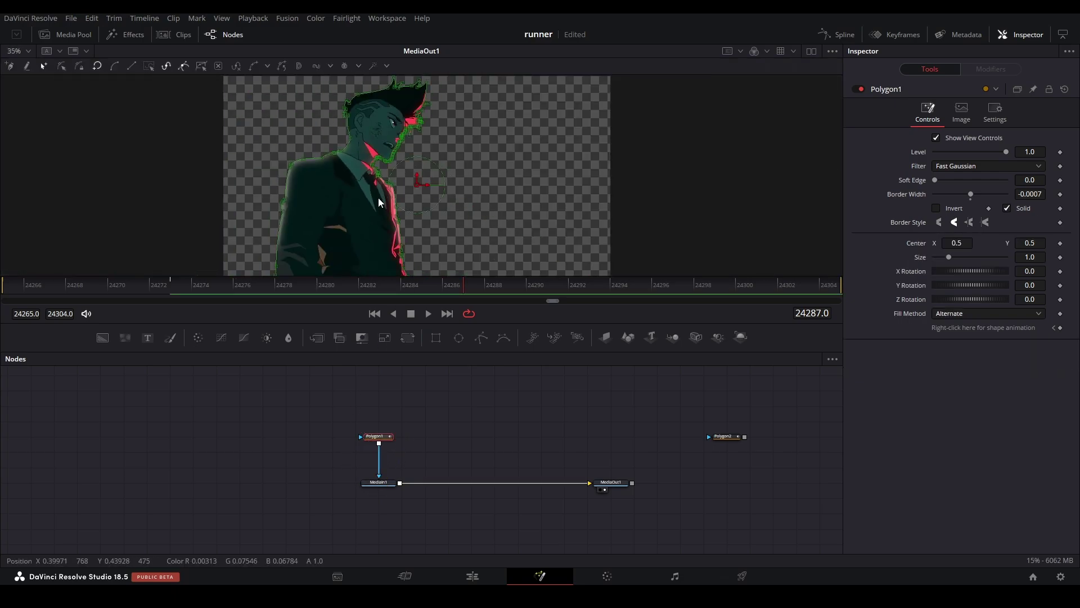
drag(406, 272, 428, 194)
scroll(418, 188, up, 5)
drag(402, 142, 402, 194)
scroll(401, 193, down, 5)
drag(383, 101, 387, 232)
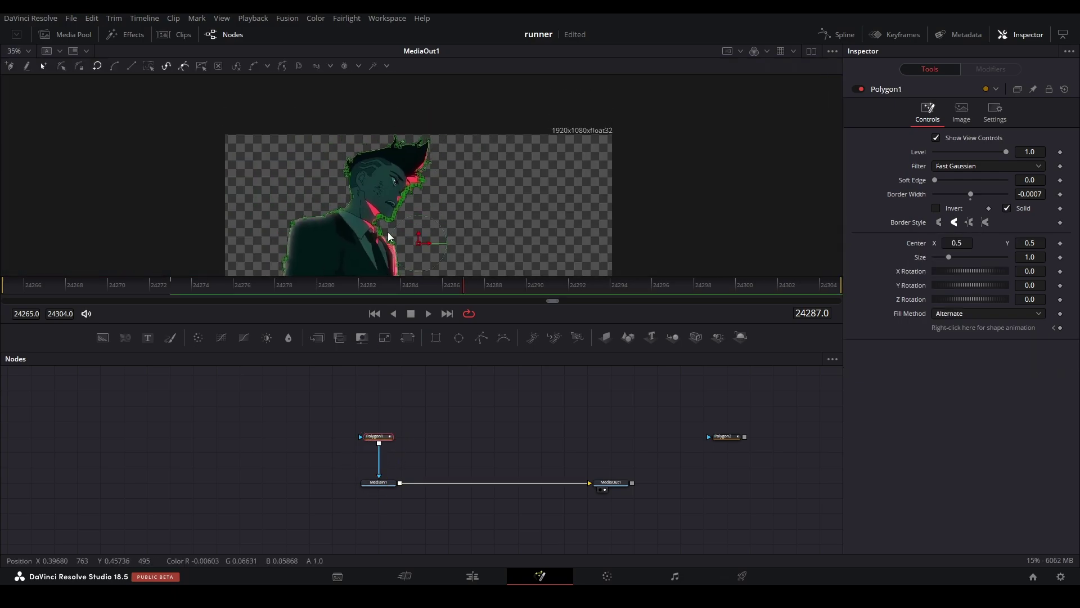
scroll(407, 157, up, 5)
scroll(275, 242, down, 2)
scroll(373, 161, up, 1)
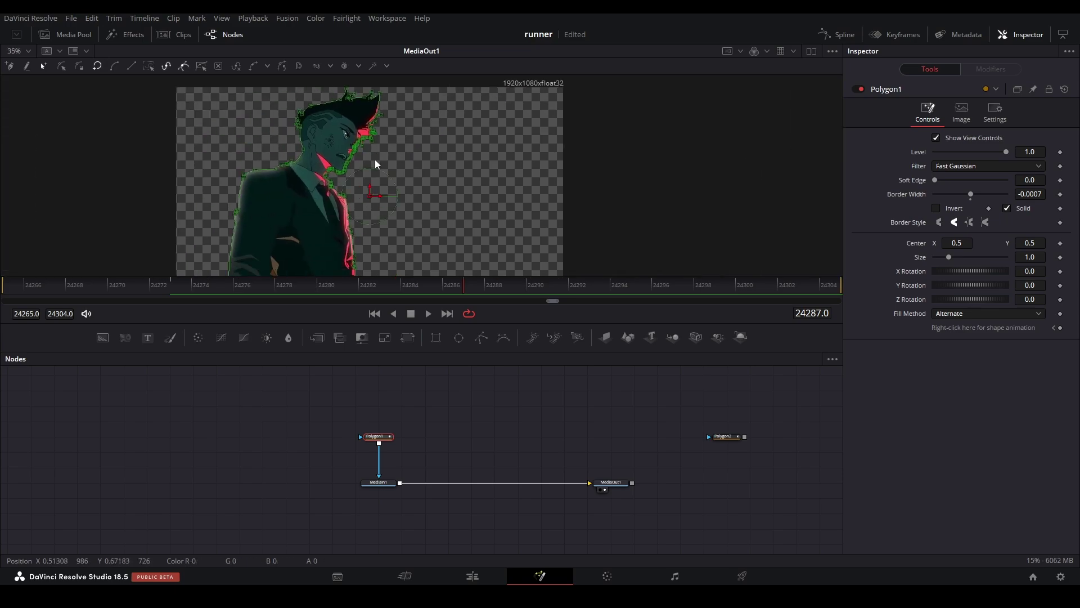
scroll(302, 172, up, 4)
scroll(314, 169, down, 5)
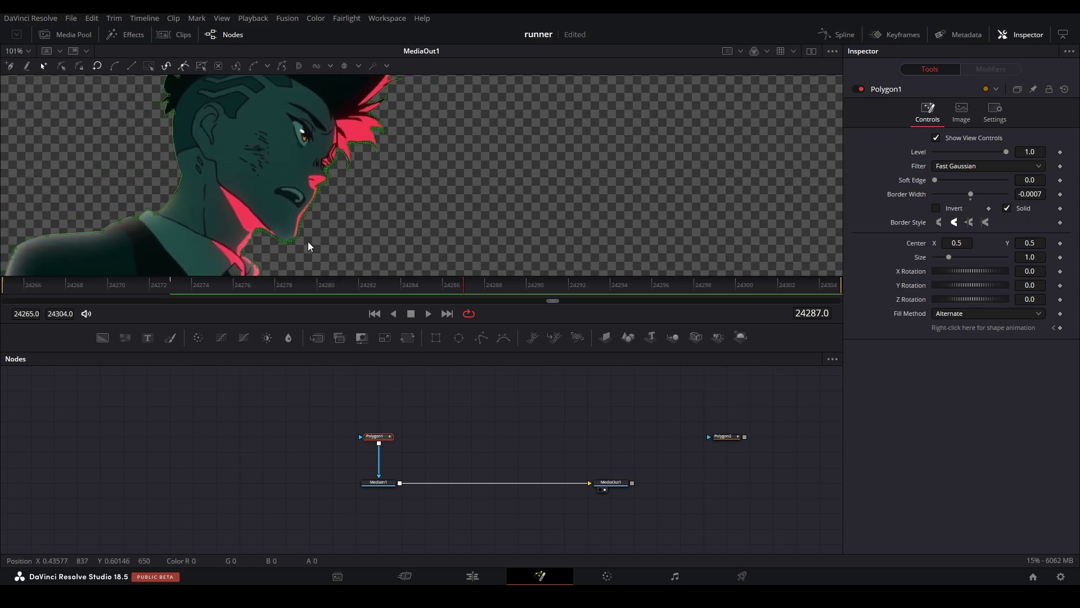
scroll(308, 242, up, 6)
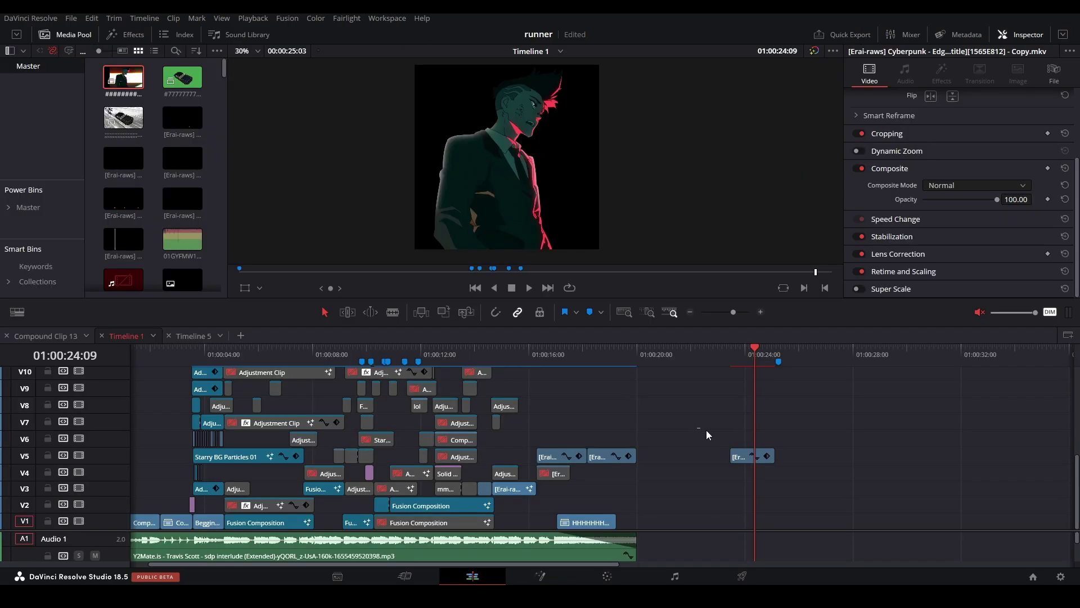
Delete the isolated V5 clip around 01:00:24:09 from the timeline.
drag(707, 433, 762, 487)
key(Delete)
Open the V1 Fusion Composition at 01:00:06:08 in Fusion.
click(270, 353)
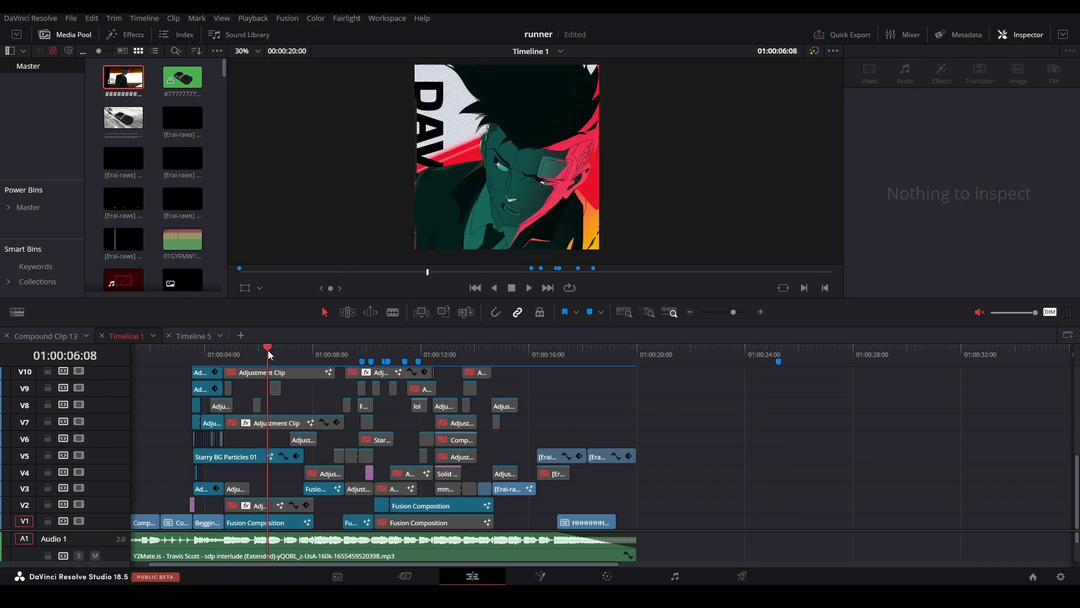
right_click(278, 523)
click(311, 447)
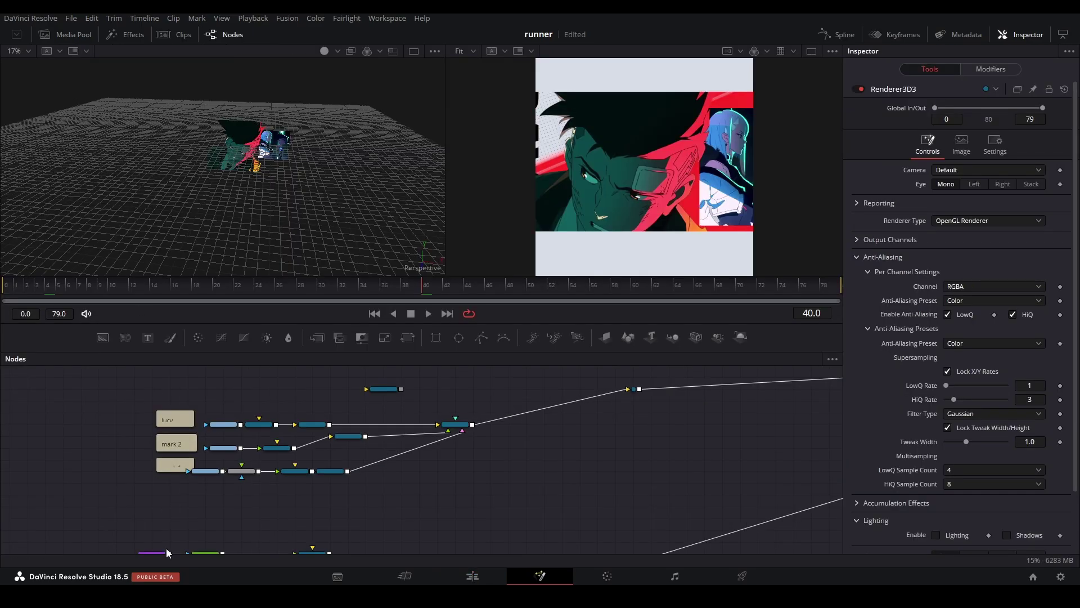
Line up the Transform3D10 and Transform3D9 nodes in one column with Transform3D2.
scroll(231, 472, up, 5)
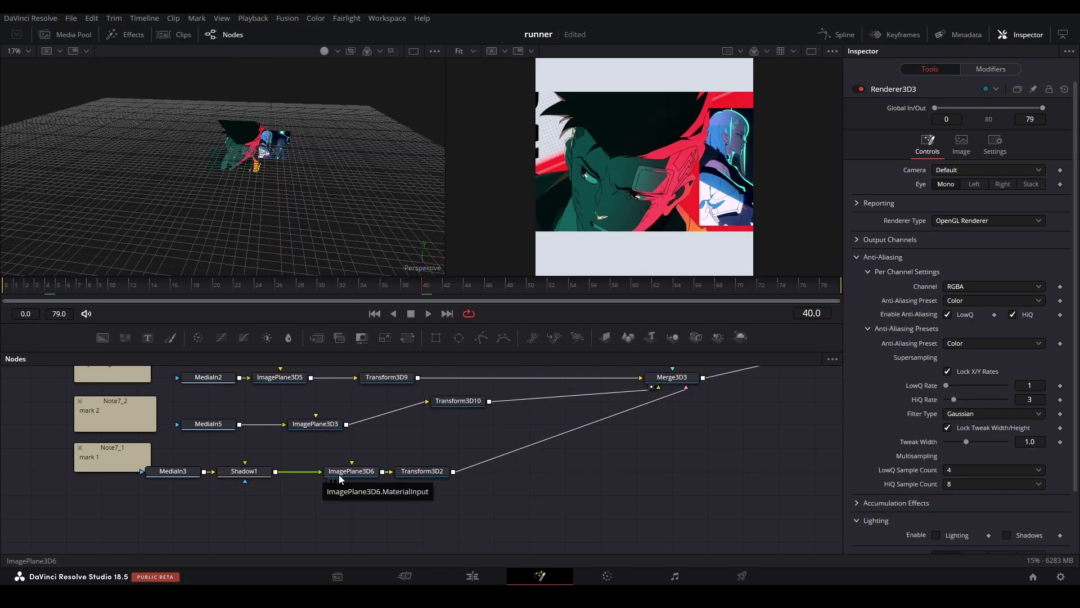
click(416, 427)
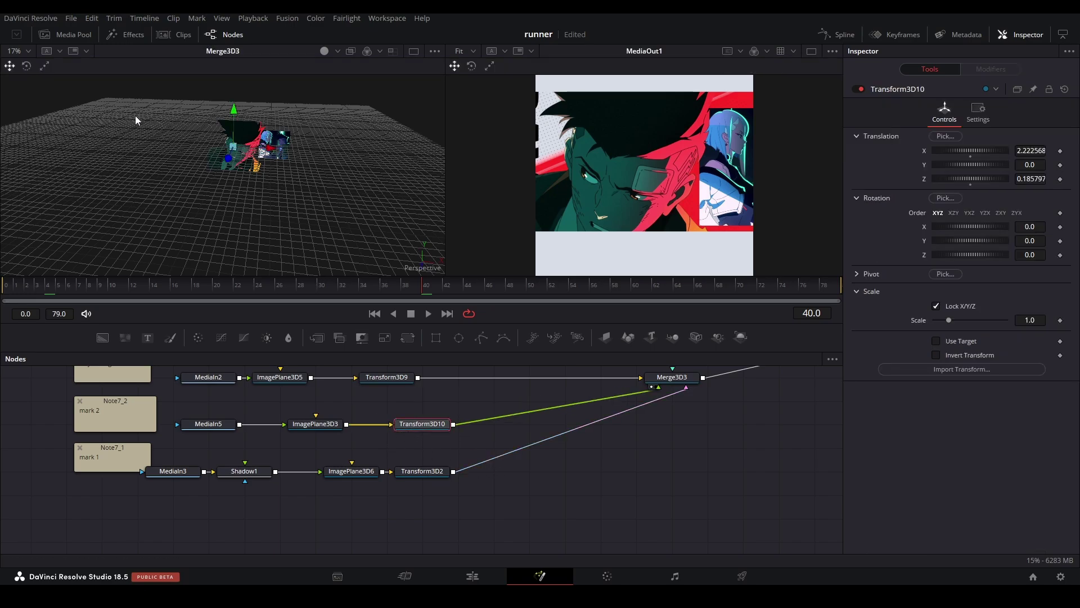
drag(135, 116, 223, 234)
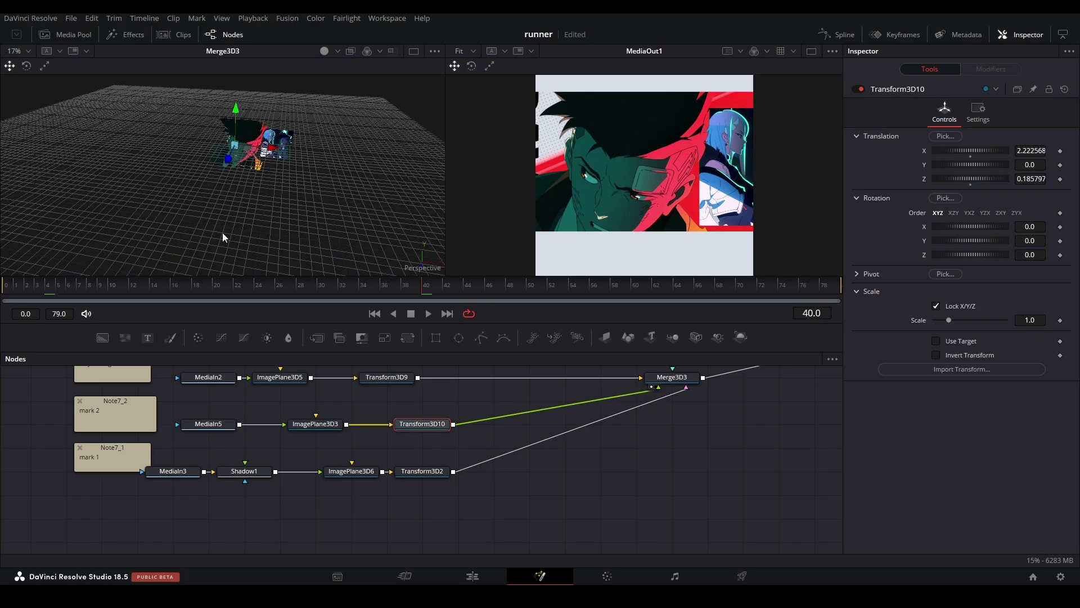
drag(461, 462, 434, 501)
click(395, 417)
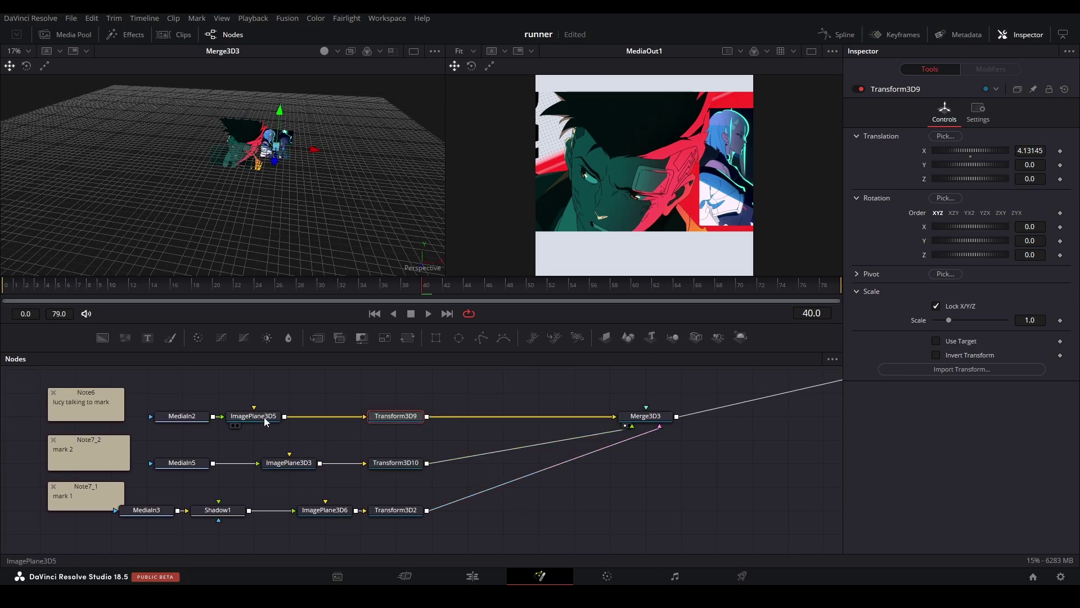
Line up the ImagePlane3D5 and ImagePlane3D3 nodes in one column with ImagePlane3D6.
drag(265, 417, 336, 416)
drag(304, 463, 340, 463)
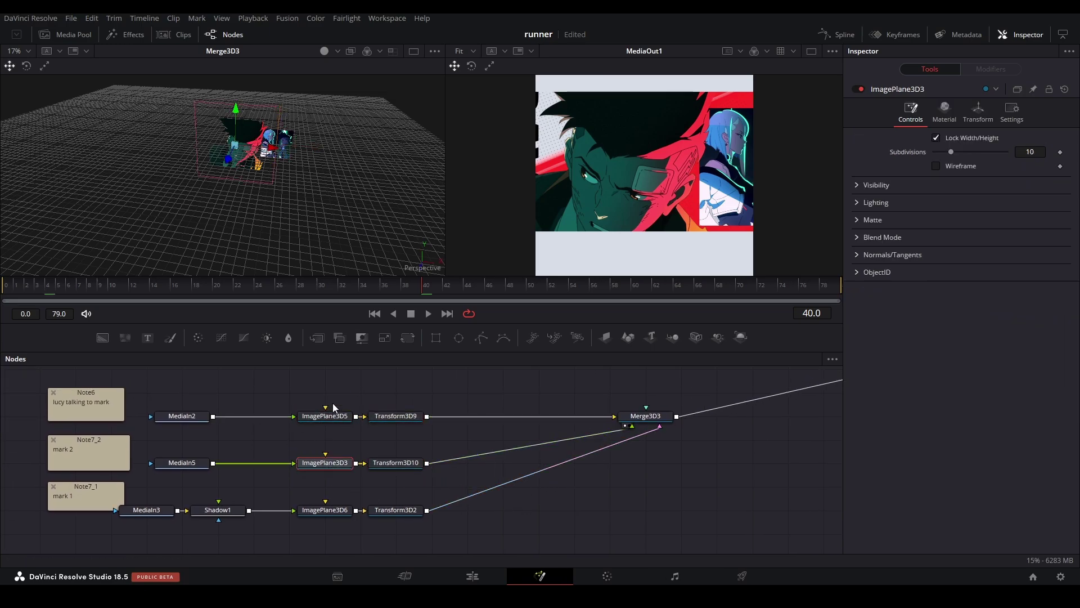
click(412, 392)
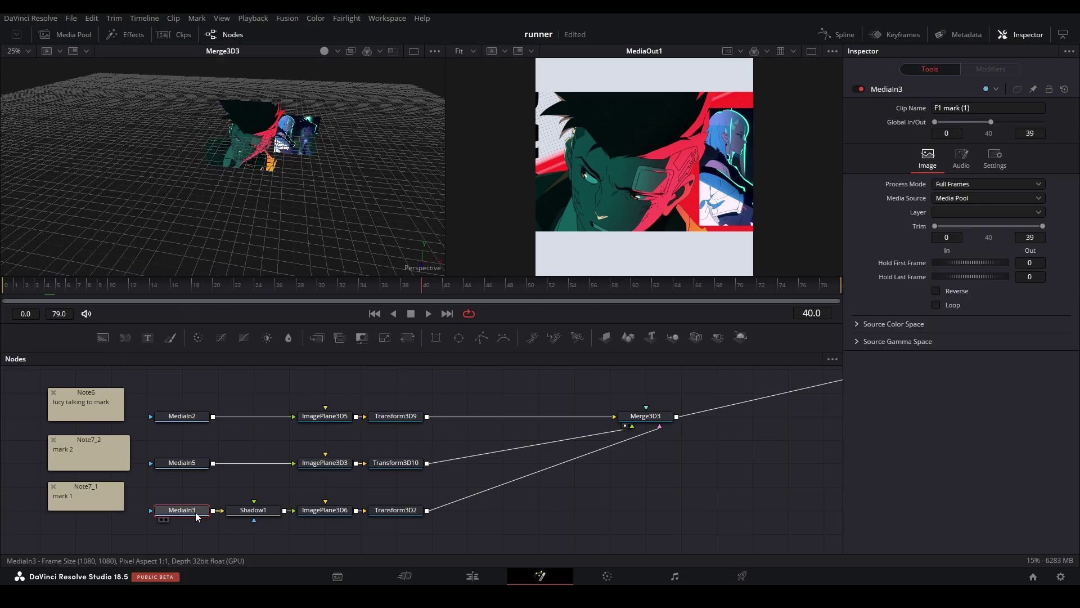
Select the MediaIn2, MediaIn5 and MediaIn3 nodes together and preview the MediaIn2 footage beside MediaOut1.
drag(147, 526, 228, 397)
key(1)
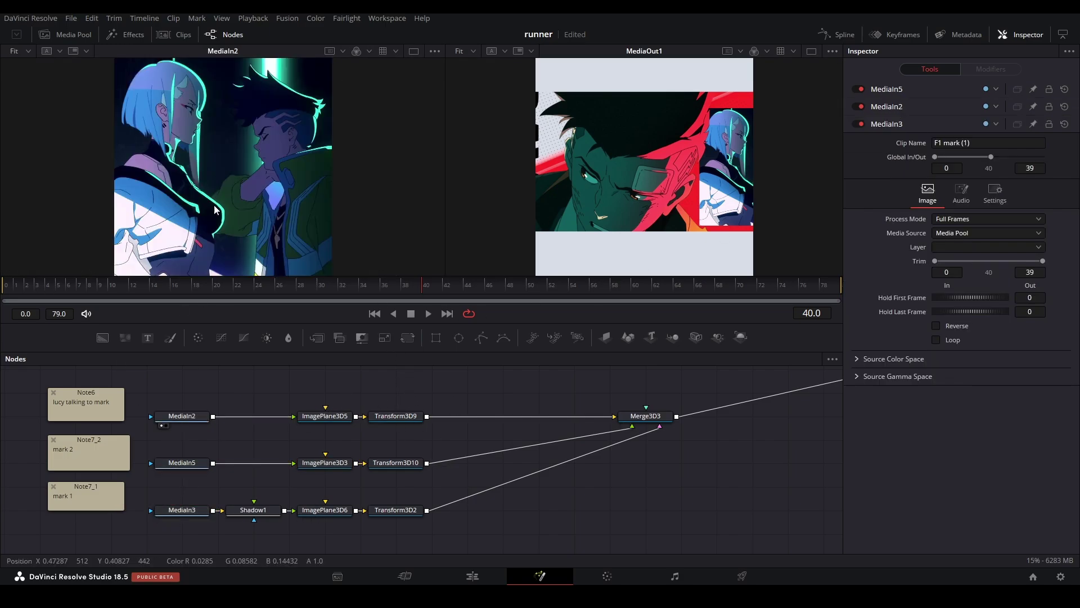
Inspect the clip settings of MediaIn2 and MediaIn3, and go to frame 0 of the composition.
click(175, 422)
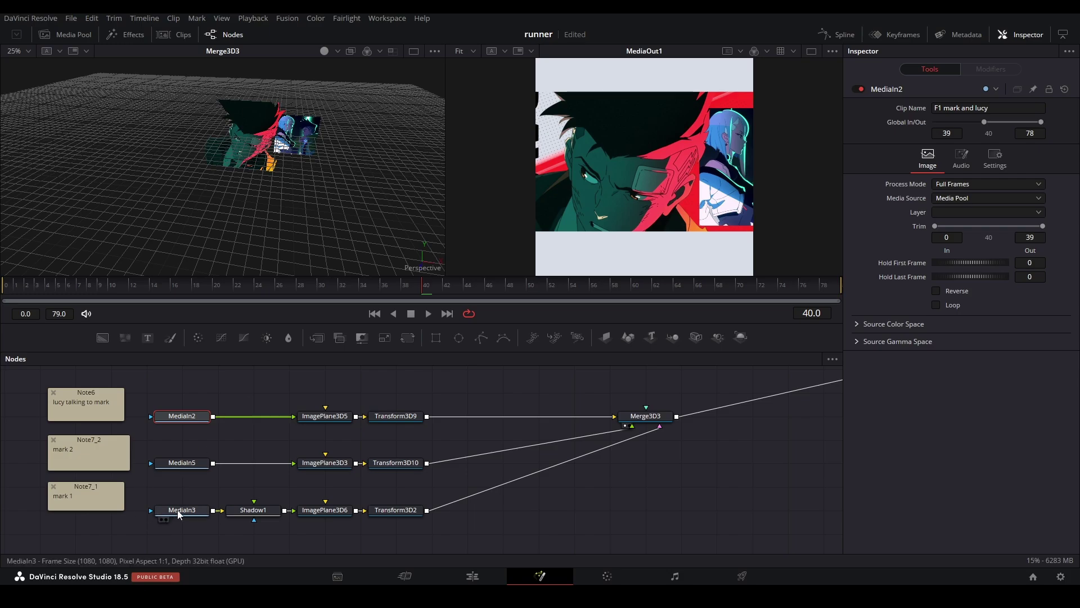
click(182, 510)
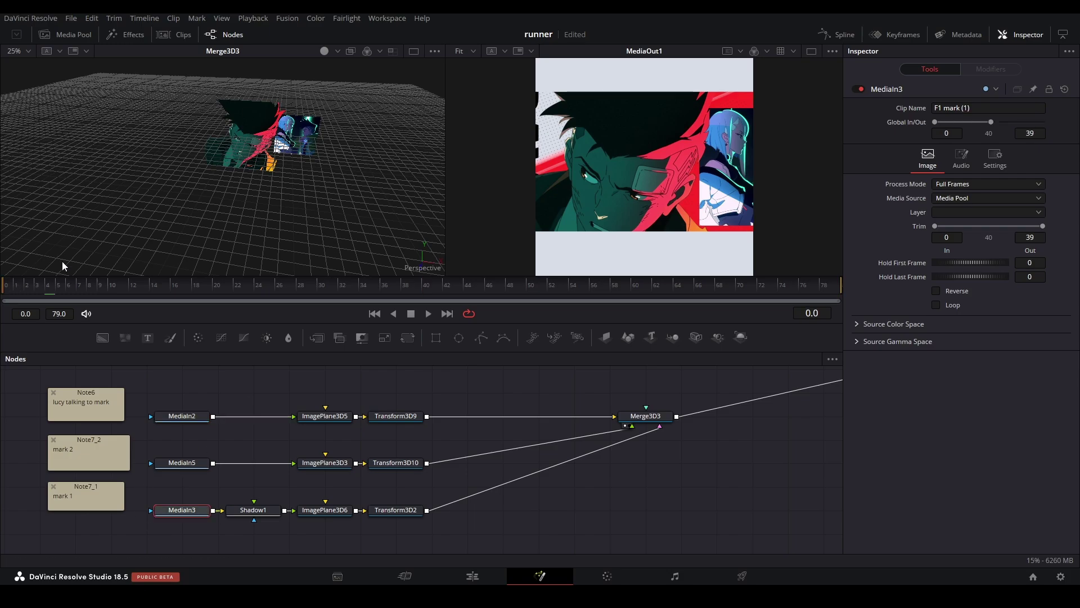
key(Home)
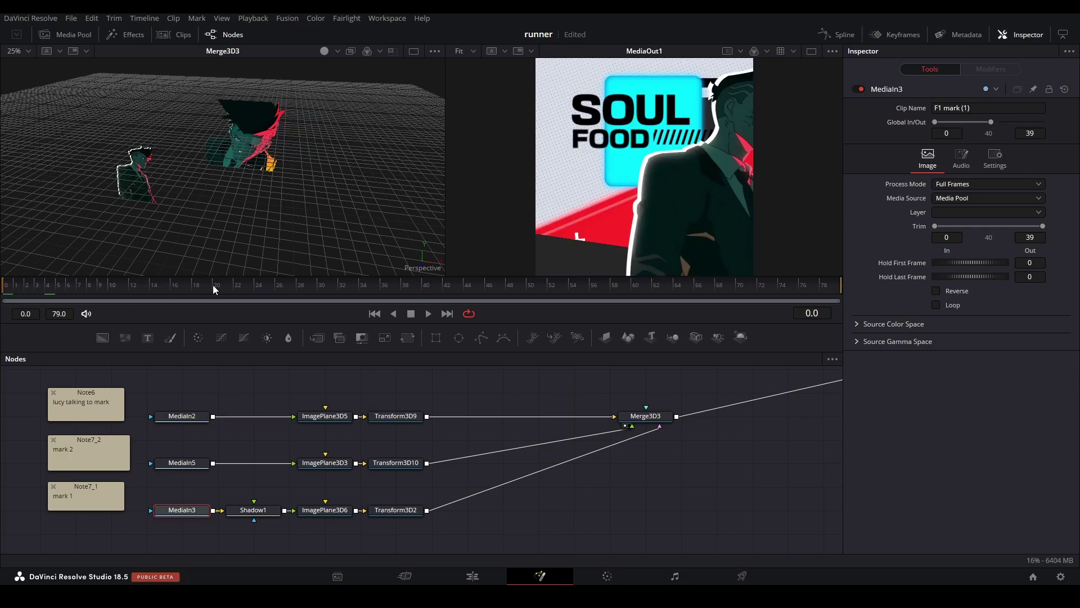
Go to frame 40 of the composition and inspect the clip settings of the MediaIn2 node.
click(423, 288)
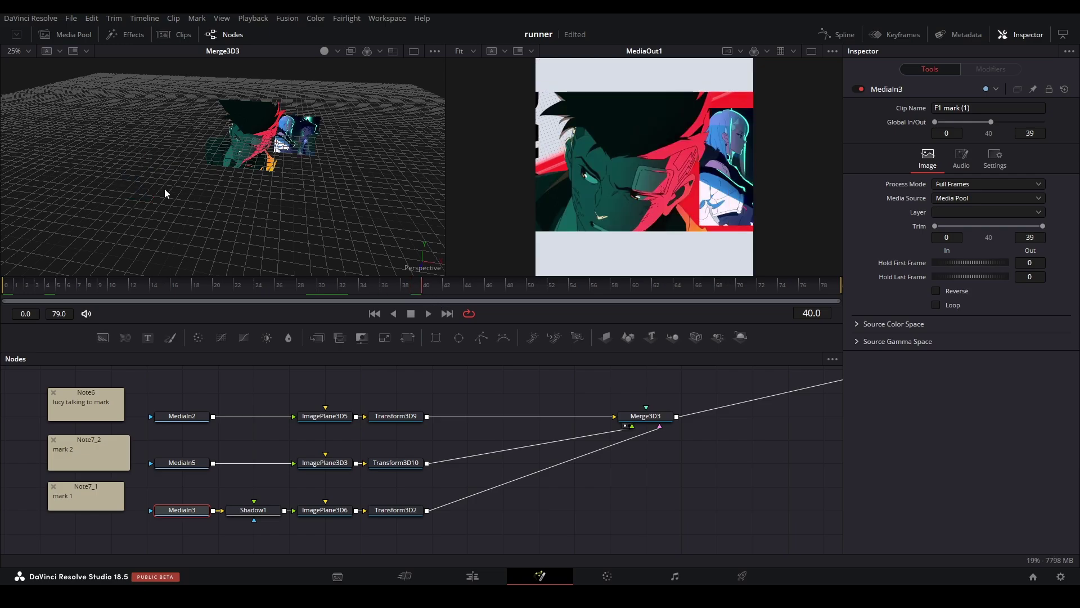
click(196, 416)
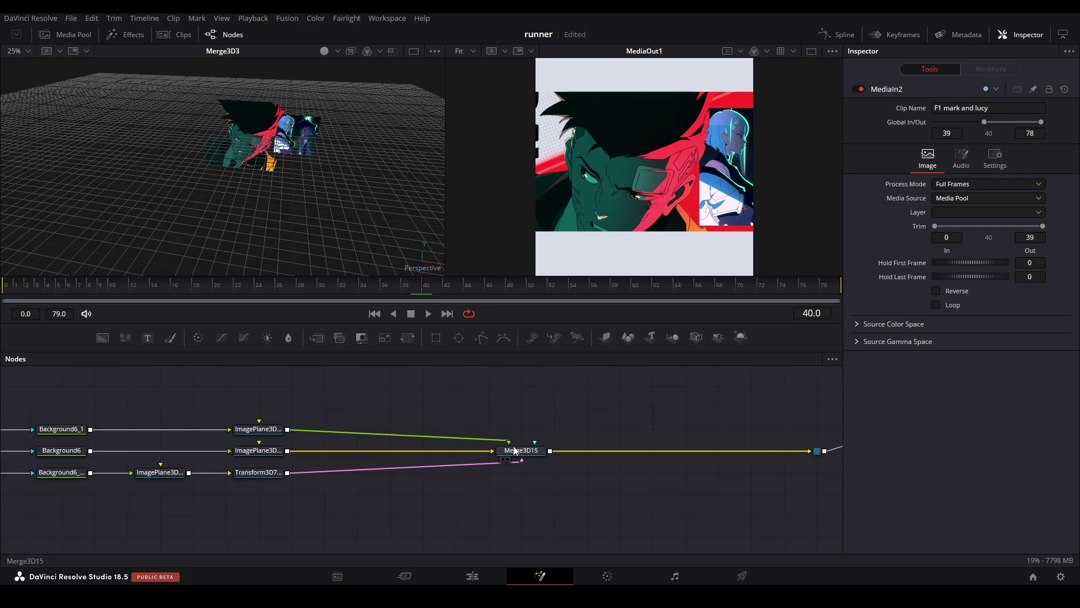
Preview the Merge3D15, Background6_1 and pj_NgonGrid_1 nodes one after another beside MediaOut1.
drag(518, 447, 285, 113)
scroll(304, 420, left, 5)
drag(303, 420, 266, 220)
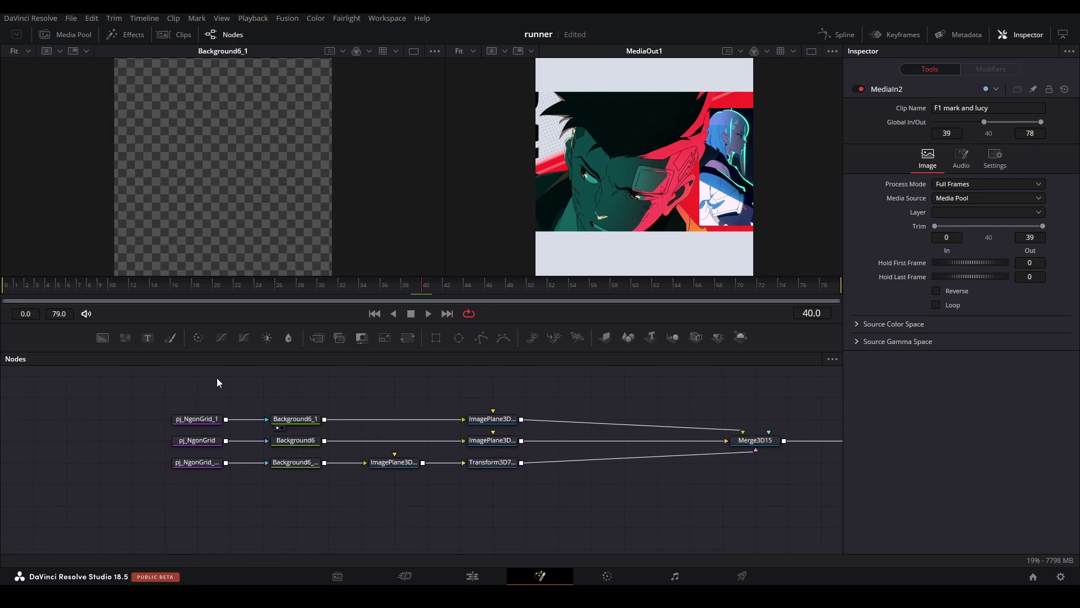
drag(198, 419, 338, 148)
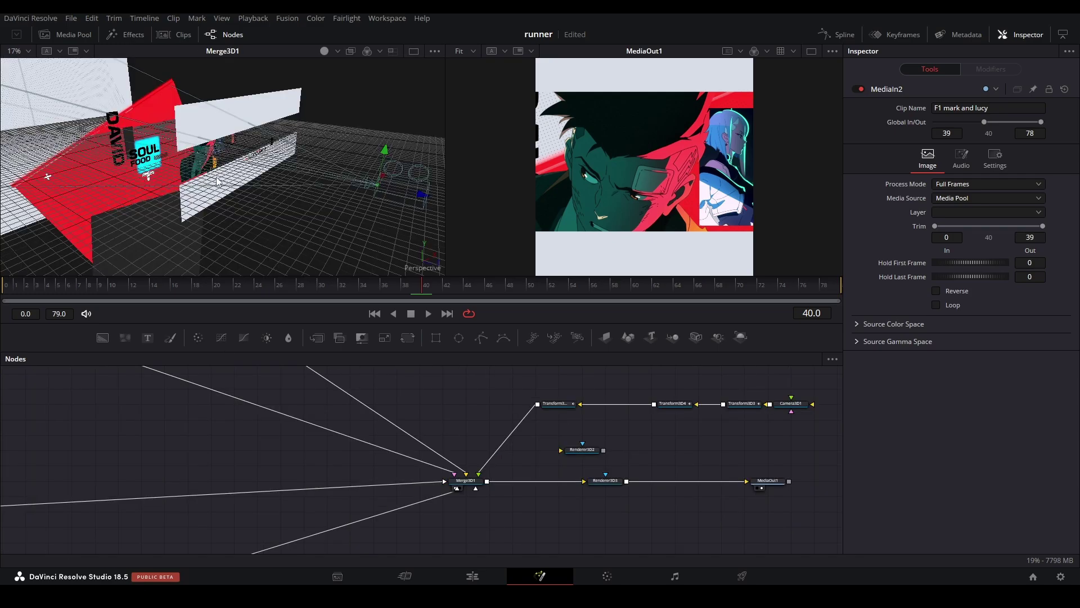
Examine the Merge3D1 scene in perspective and inspect the transform settings of its Camera3D1 node.
drag(304, 169, 307, 233)
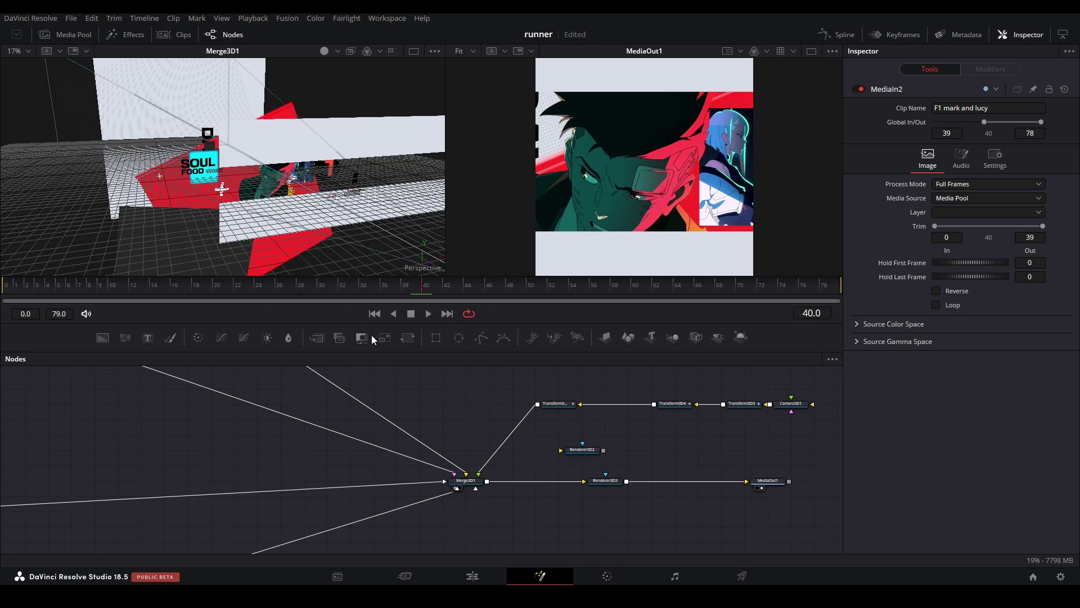
drag(545, 421, 186, 422)
scroll(326, 215, down, 3)
drag(325, 216, 369, 234)
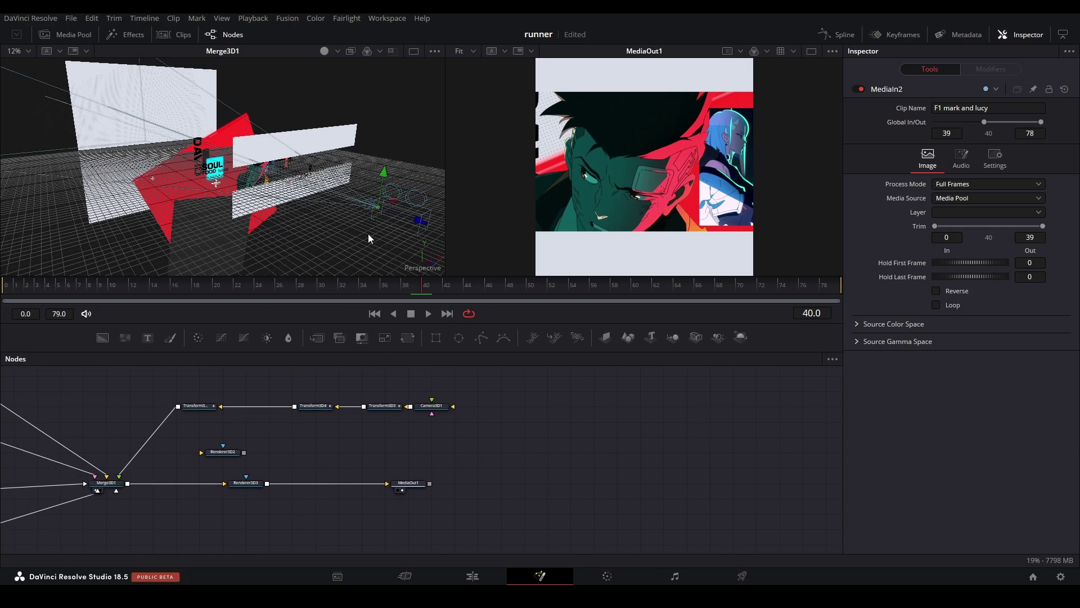
click(433, 406)
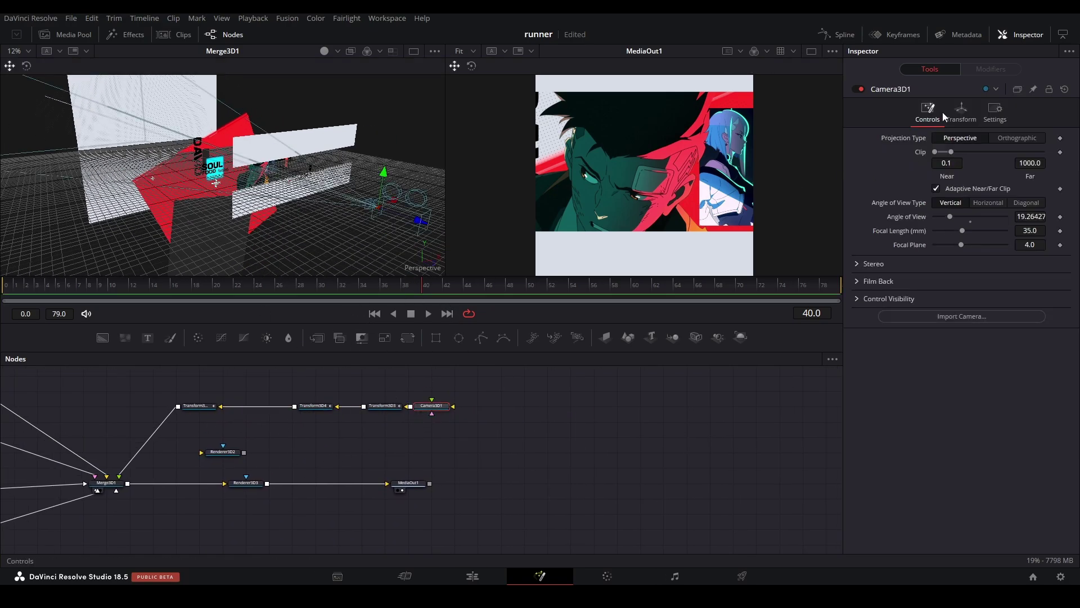
click(961, 111)
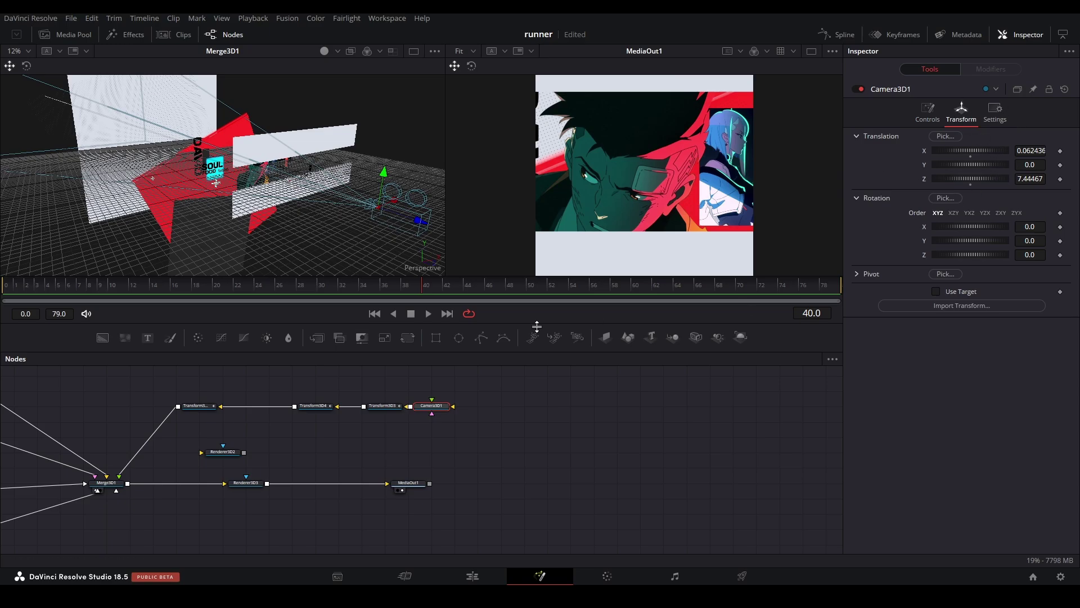
Open the spline editor and examine the offset curves of the transforms linked to Camera3D1, including Transform3D4.
click(838, 35)
scroll(711, 457, up, 3)
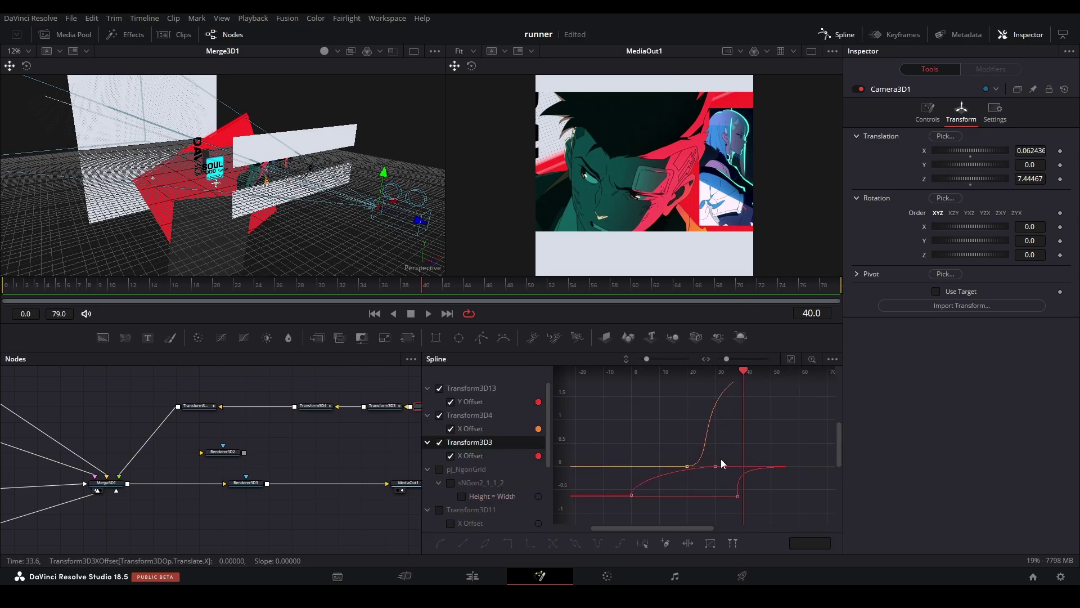
drag(754, 415, 753, 425)
drag(401, 420, 367, 434)
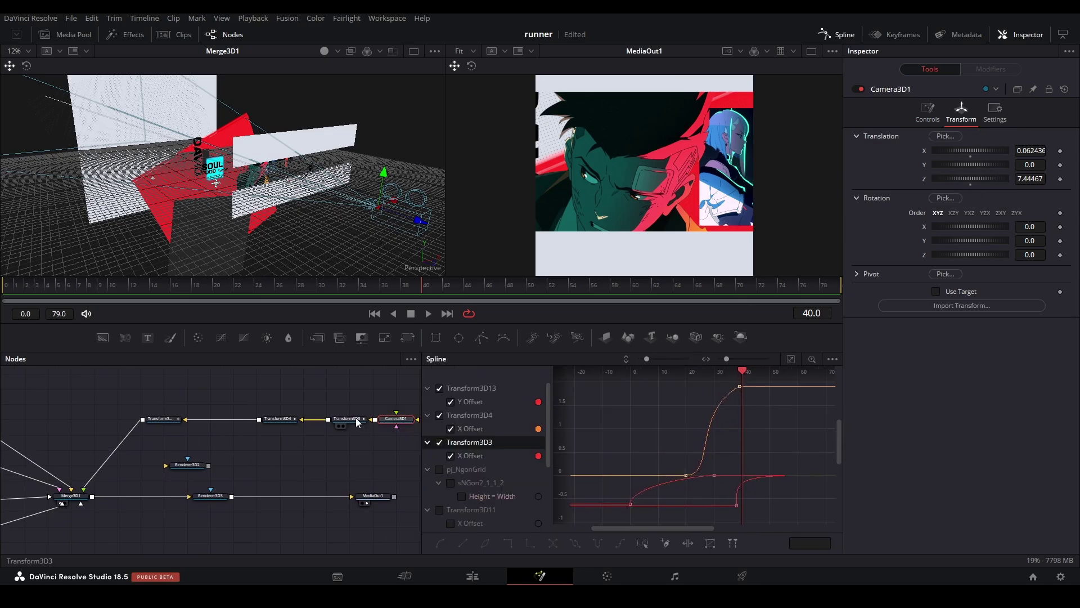
click(471, 455)
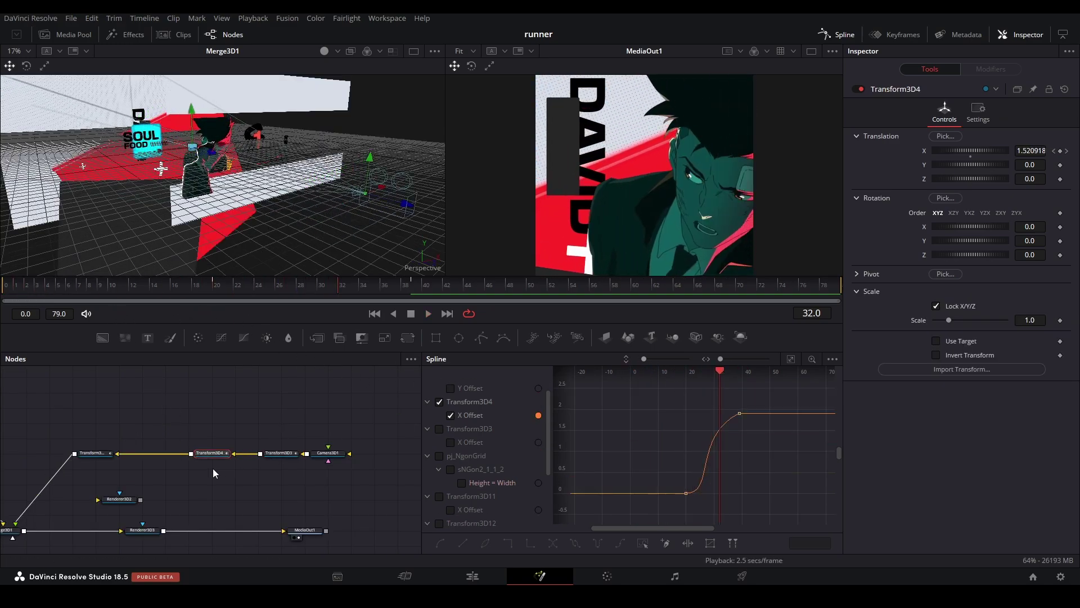
From frame 20, inspect the Transform3D3 and Transform3D11 nodes and examine Transform3D11's X Offset curve.
click(214, 288)
click(279, 453)
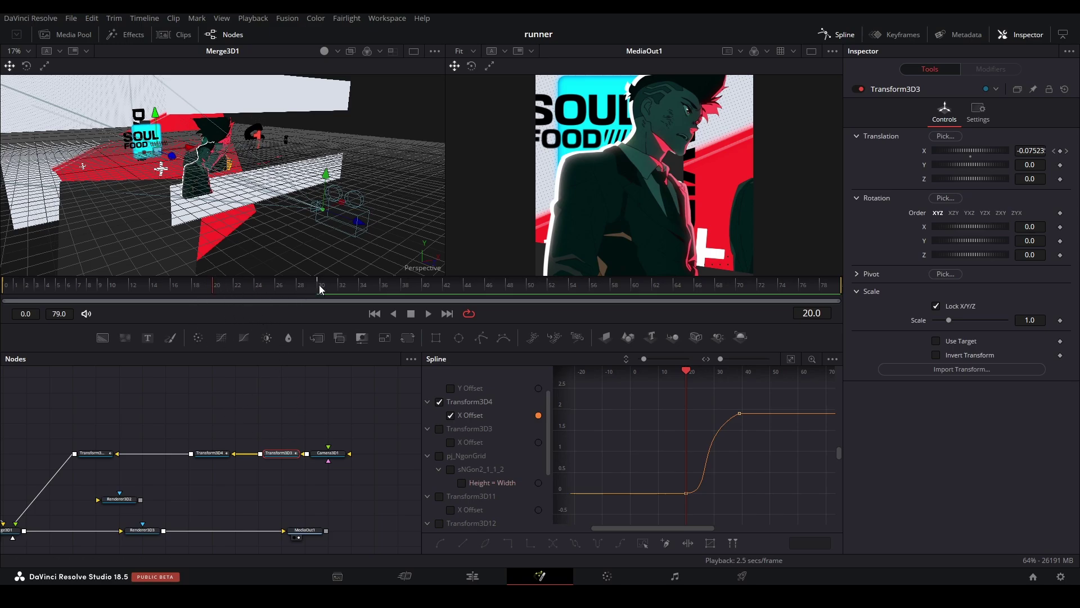
click(96, 453)
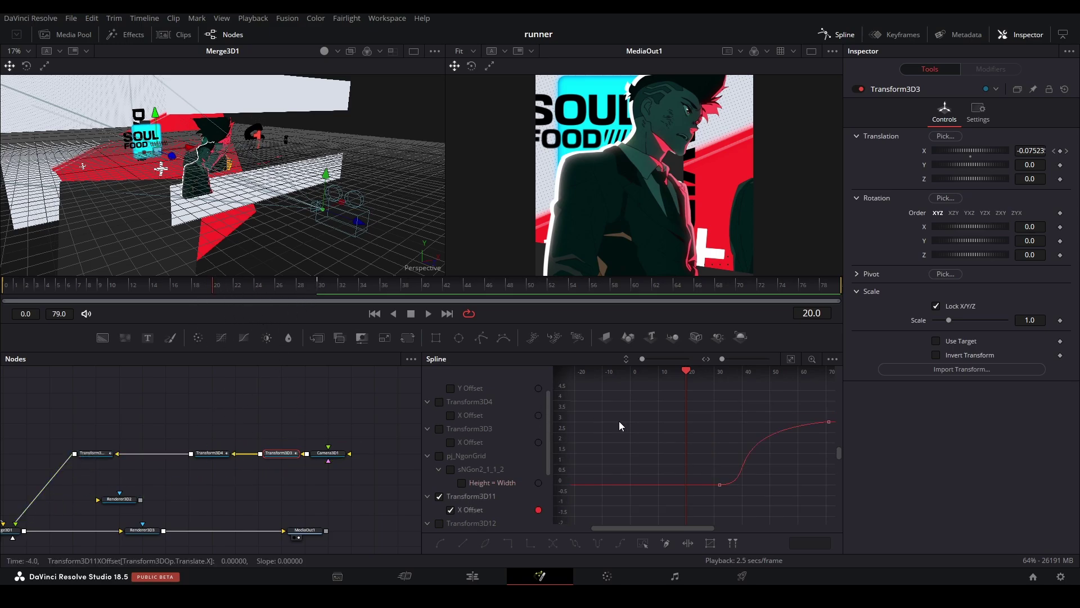
click(280, 453)
click(95, 453)
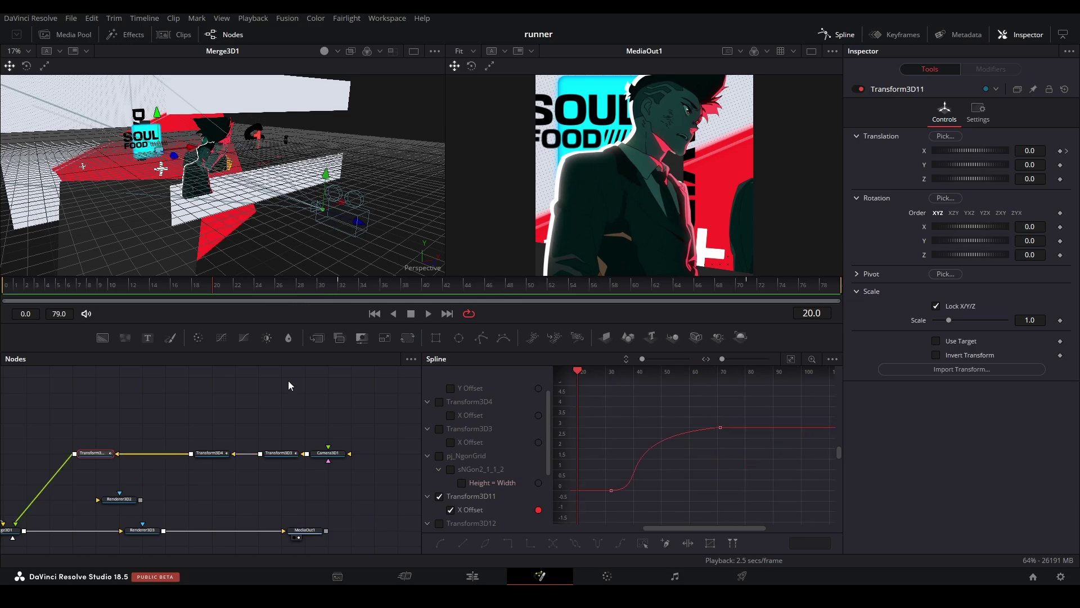
drag(426, 278, 572, 281)
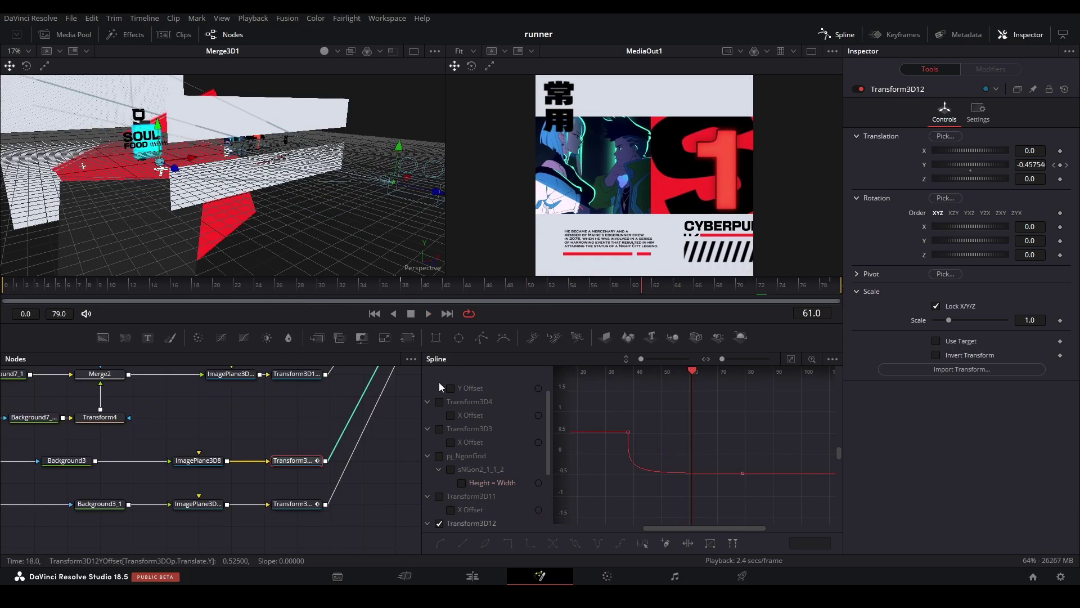
Play the composition from frame 38 and examine Transform3D13's Y Offset curve in the spline editor.
click(407, 285)
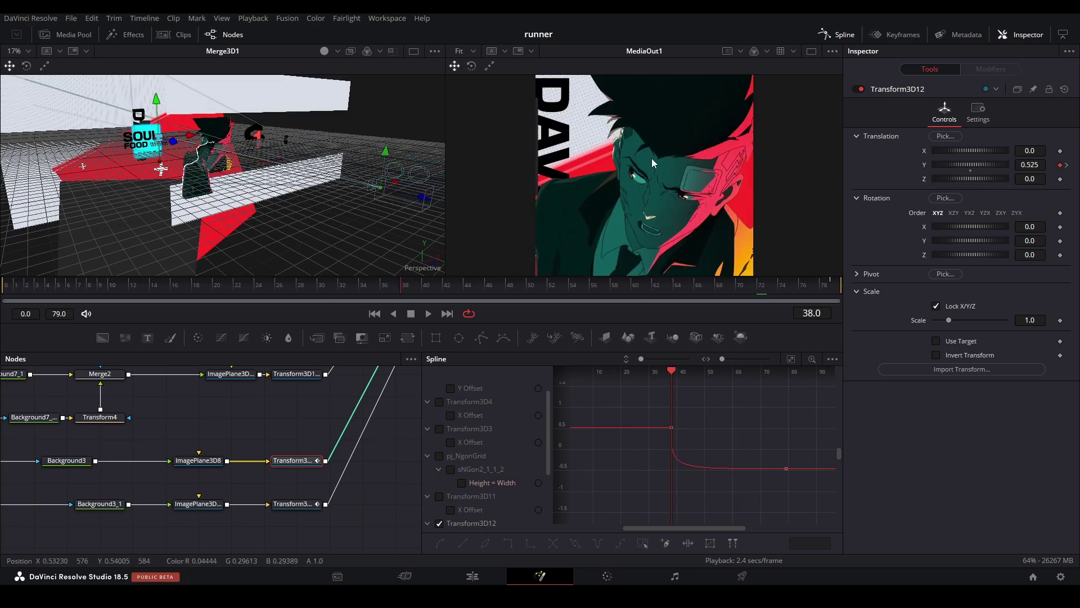
key(space)
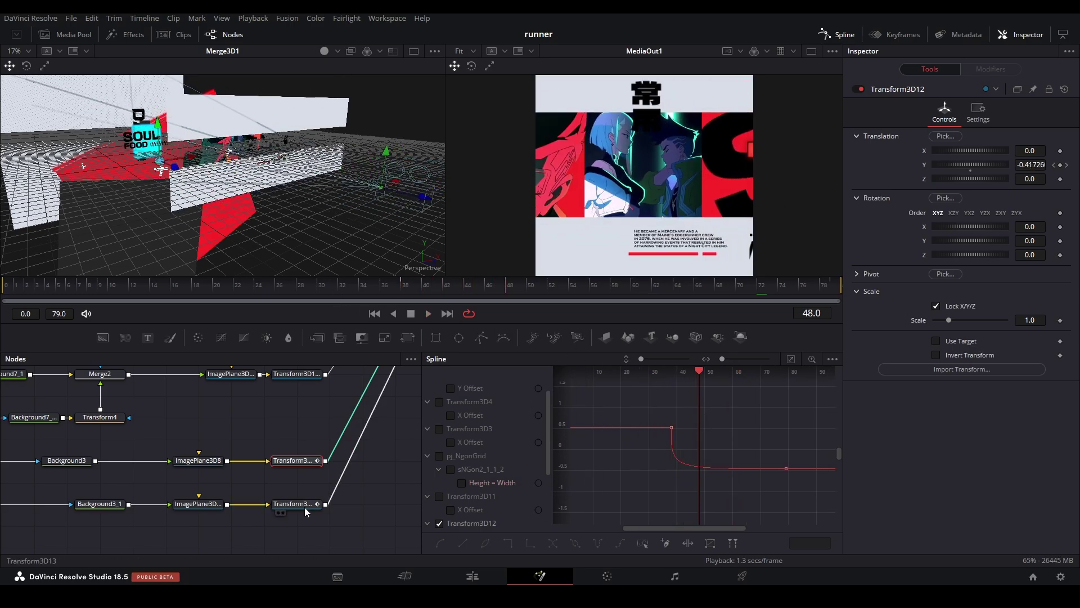
click(451, 388)
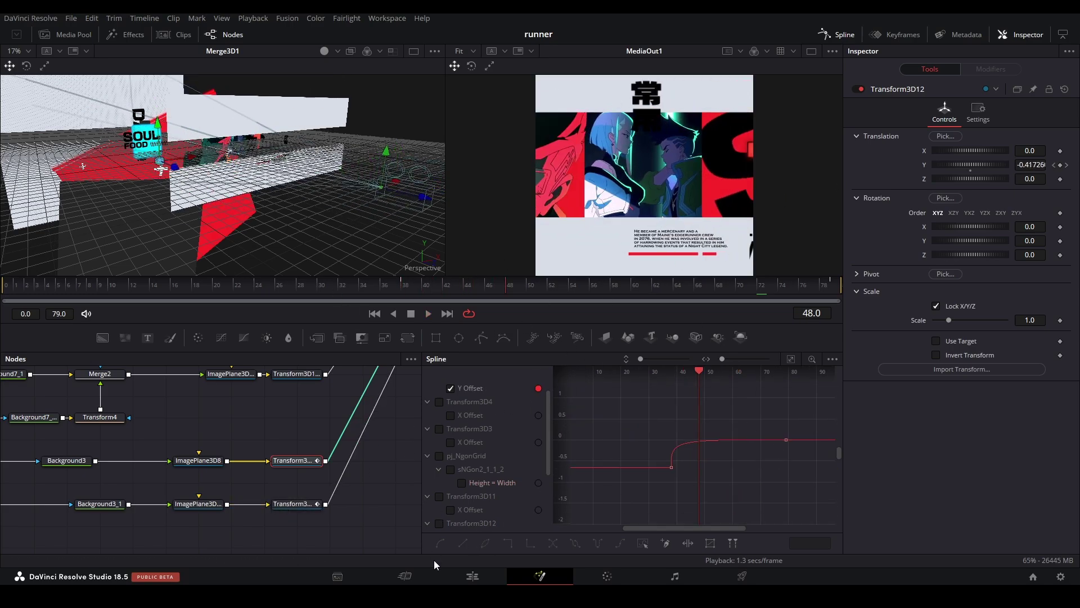
Return to the edit timeline and enable the V2 adjustment clip carrying the Vignette effect at 01:00:04:22.
click(473, 575)
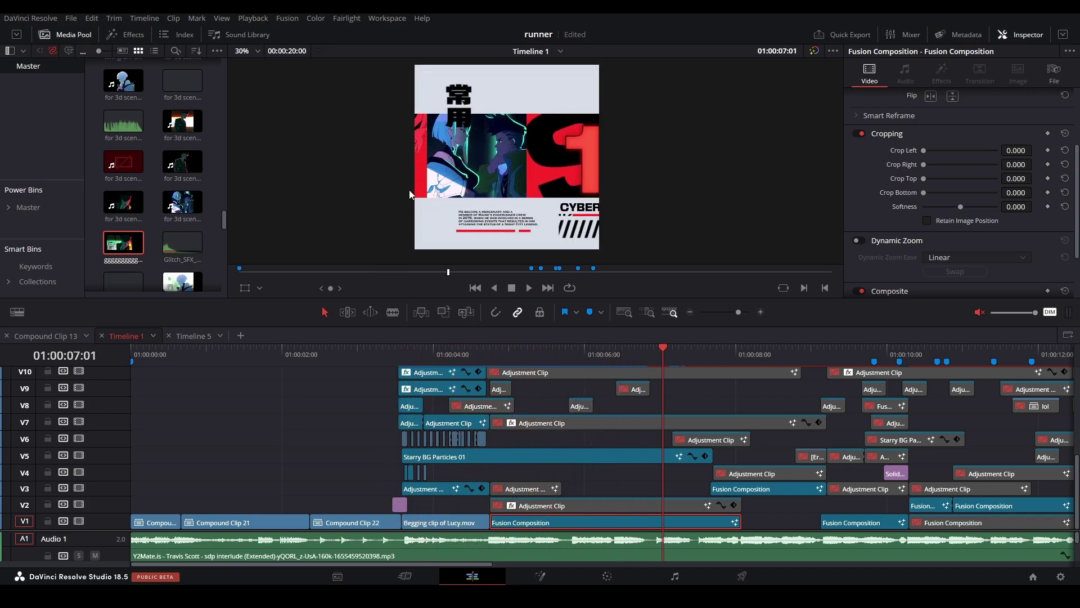
click(504, 364)
click(594, 507)
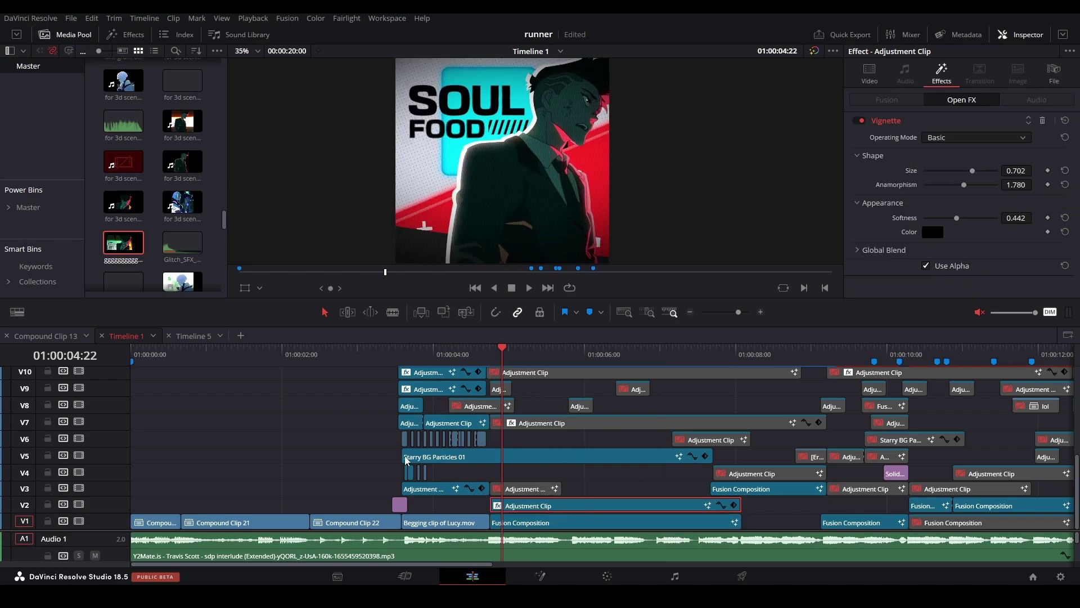
Examine the Composite keyframes of the Starry BG Particles 01 clip on V5 around 01:00:04:17.
click(476, 459)
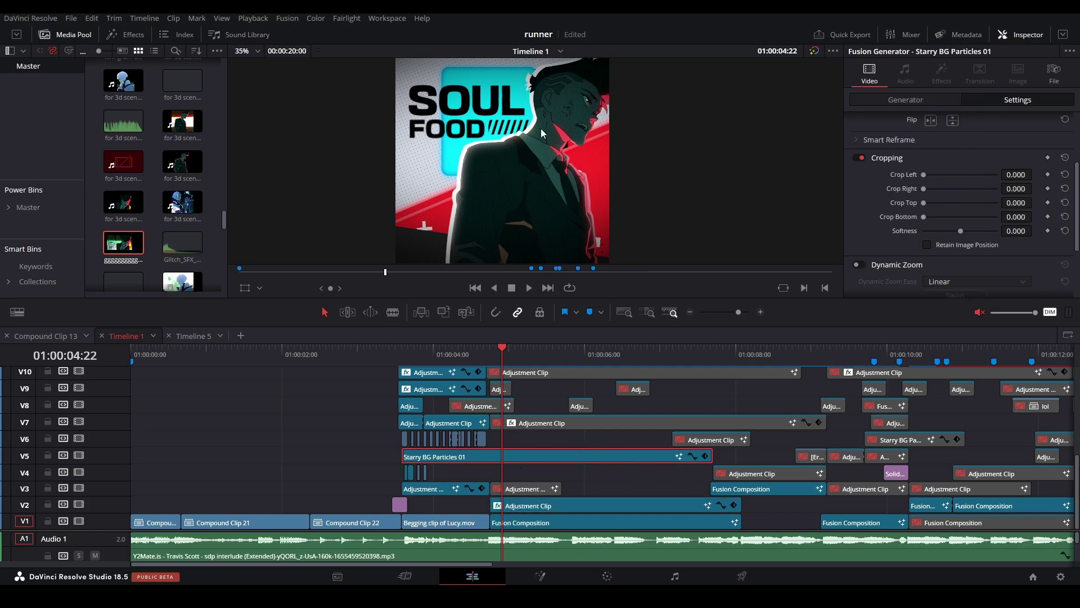
click(487, 354)
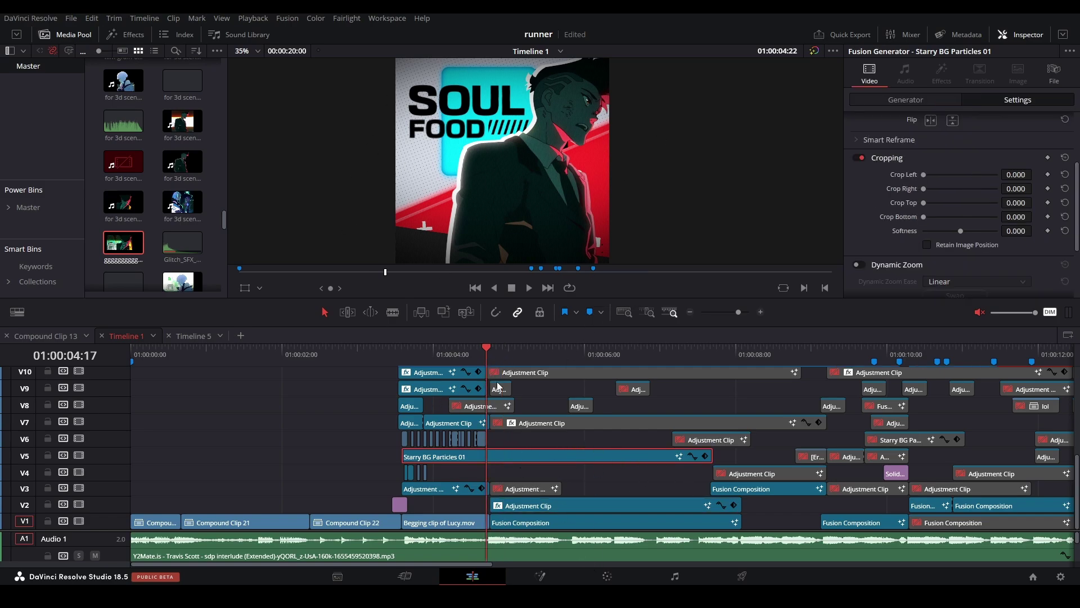
click(705, 456)
scroll(614, 495, up, 2)
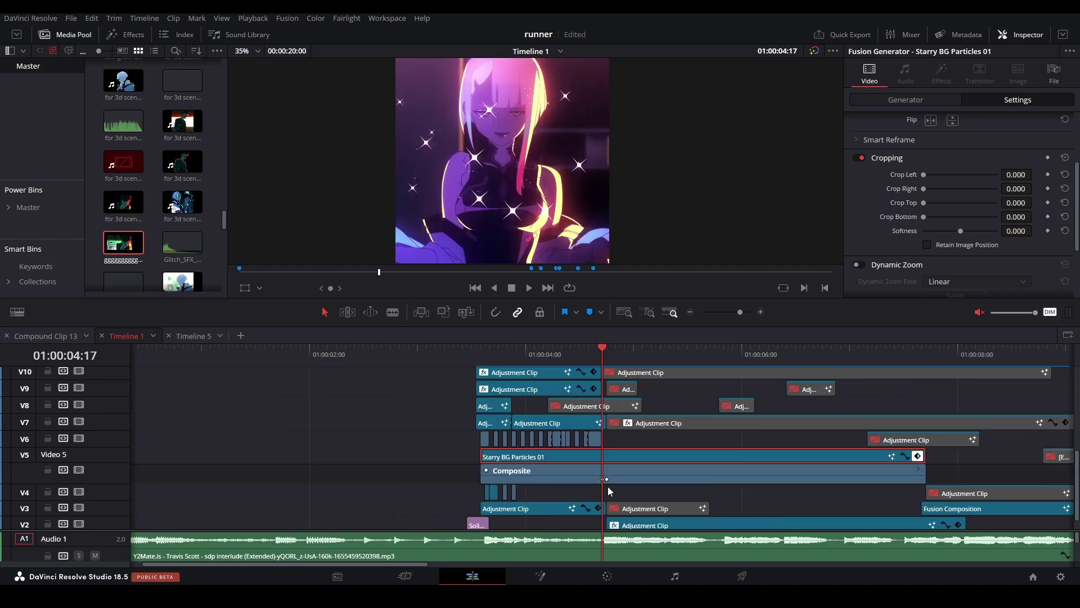
click(606, 359)
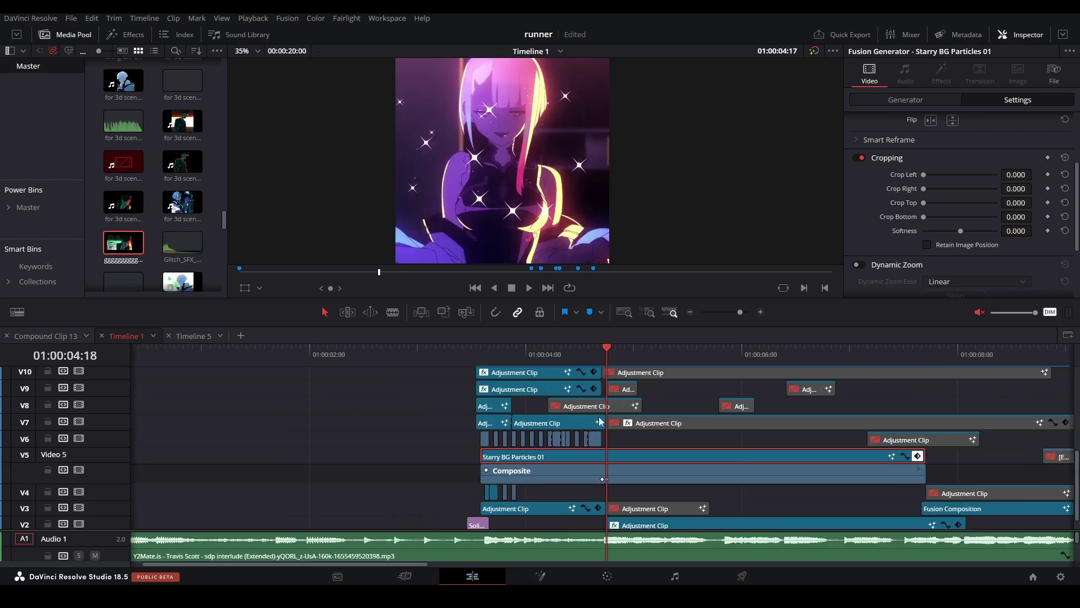
click(918, 456)
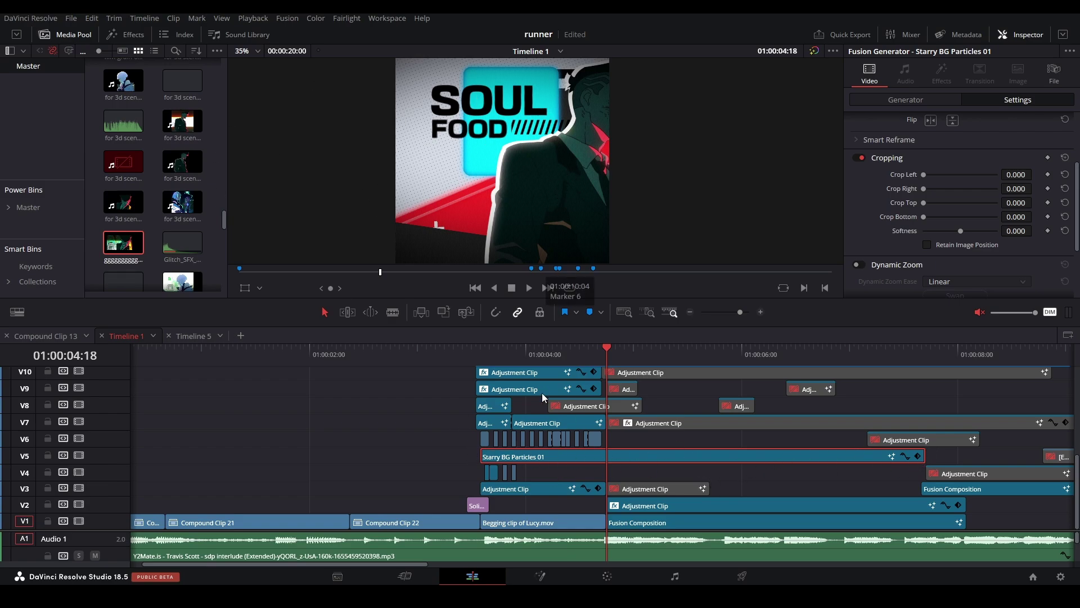
Go to 01:00:05:03 and enable the long V7 adjustment clip carrying the Flicker Addition effect.
click(525, 353)
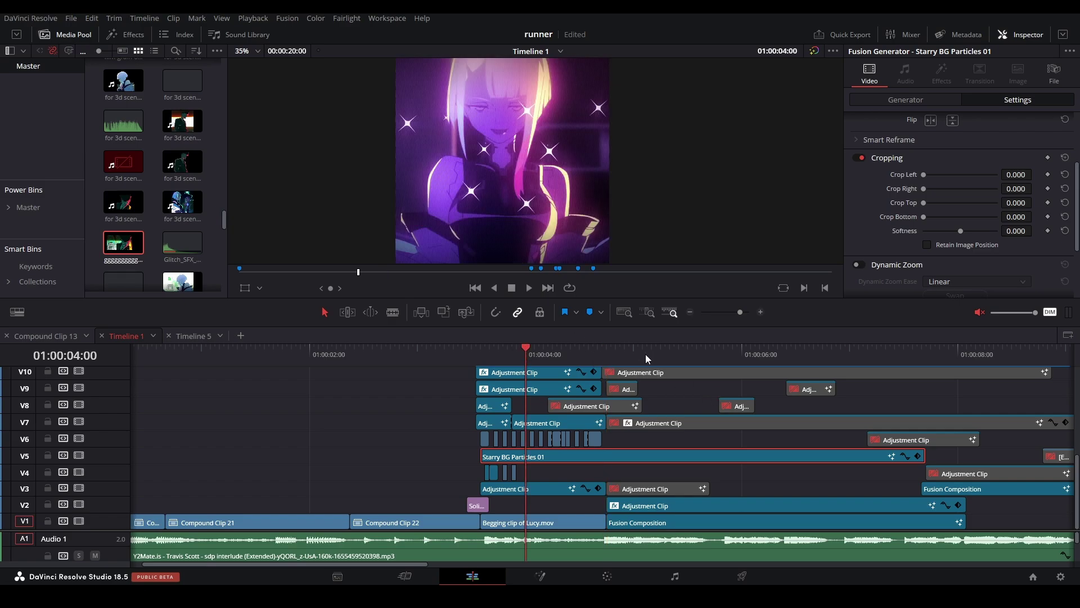
click(646, 353)
click(637, 425)
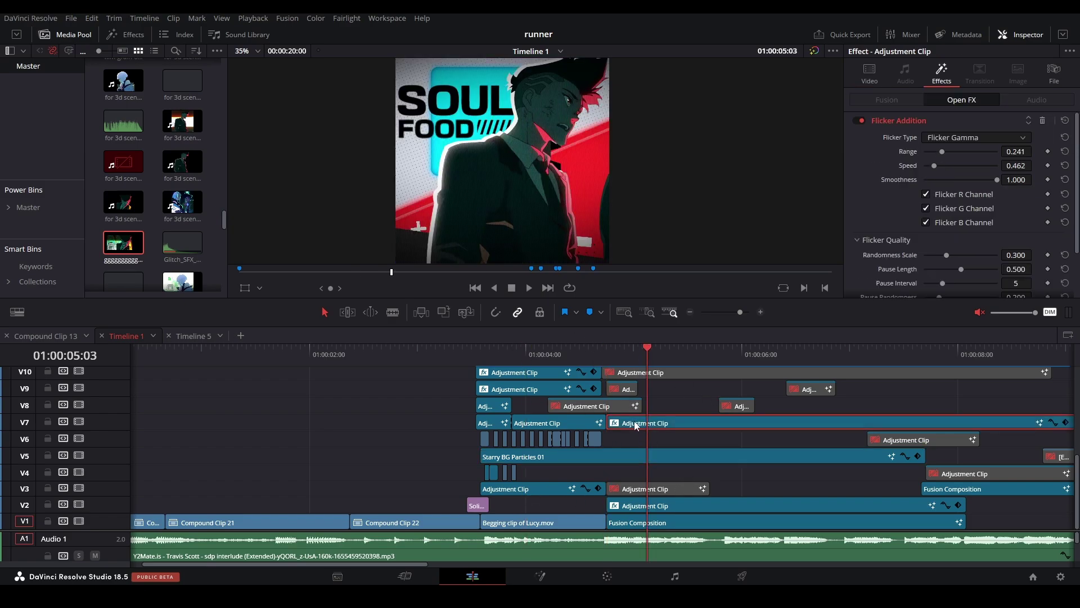
Enable the short V9 adjustment clip at 01:00:04:18 and the two following short adjustment clips on V8 and V9.
scroll(703, 422, right, 2)
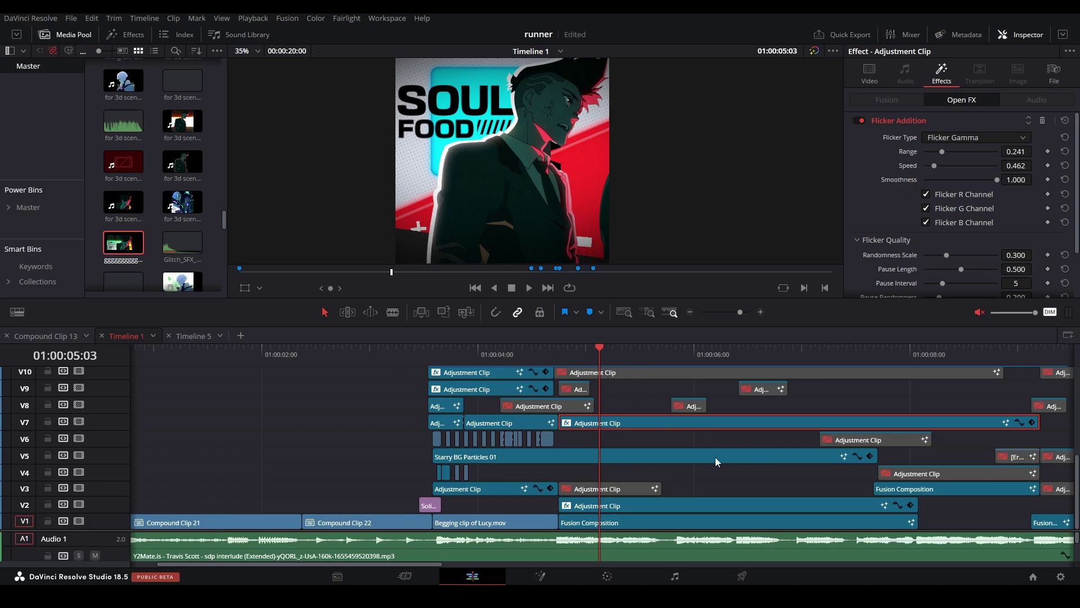
scroll(568, 400, up, 1)
click(569, 399)
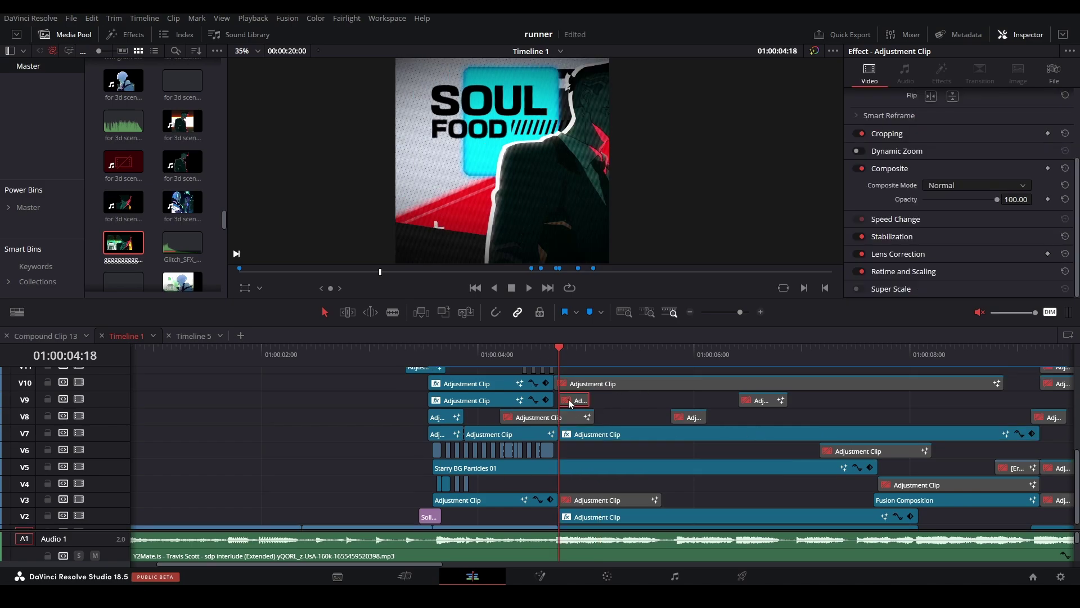
key(d)
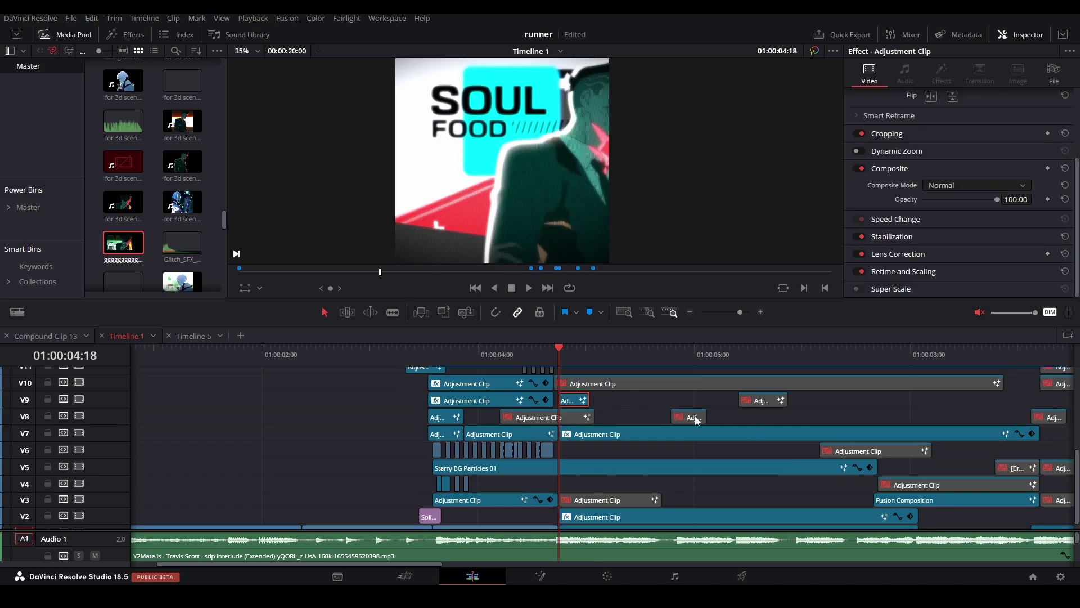
click(694, 416)
key(d)
click(766, 402)
key(d)
Open the short V9 adjustment clip in Fusion and check its SoftGlow1 Blend animation toward the last frames.
right_click(579, 401)
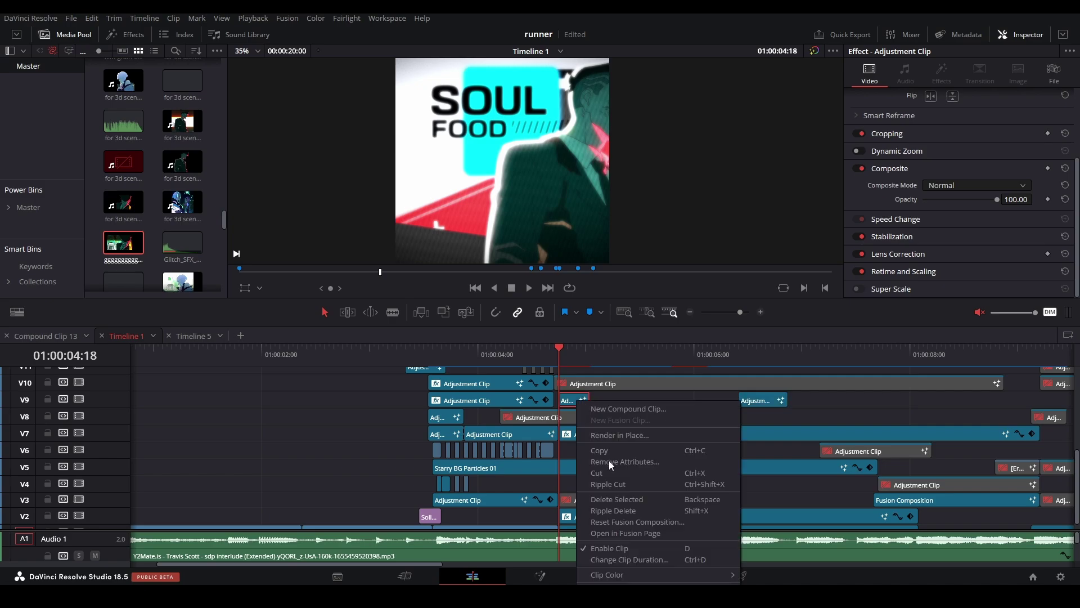
click(628, 546)
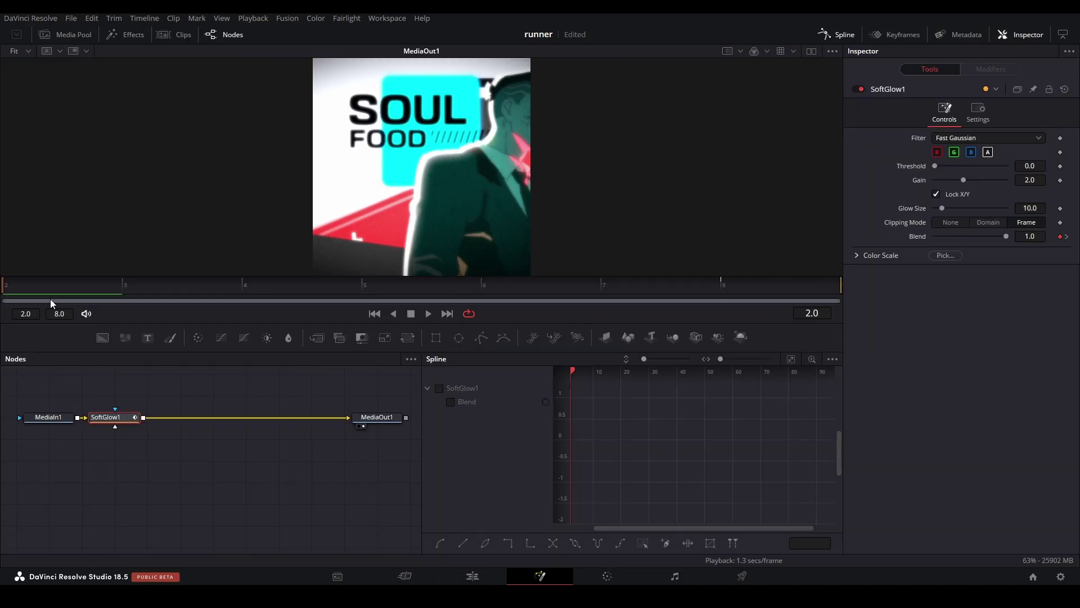
click(718, 285)
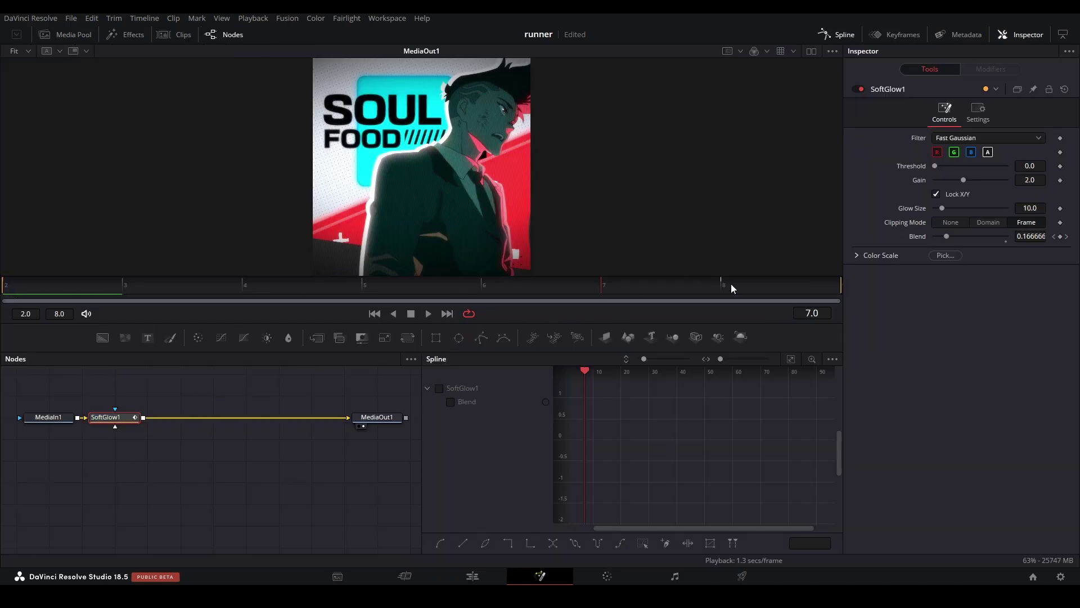
Return to the edit timeline at 01:00:04:08 and open the V8 adjustment clip's Fusion composition.
click(476, 574)
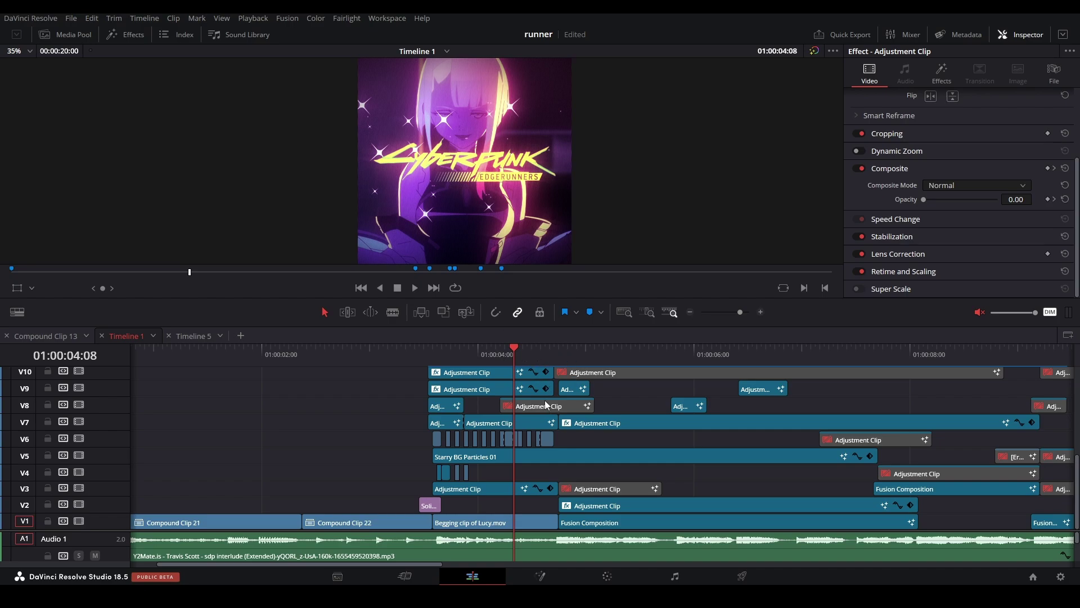
key(space)
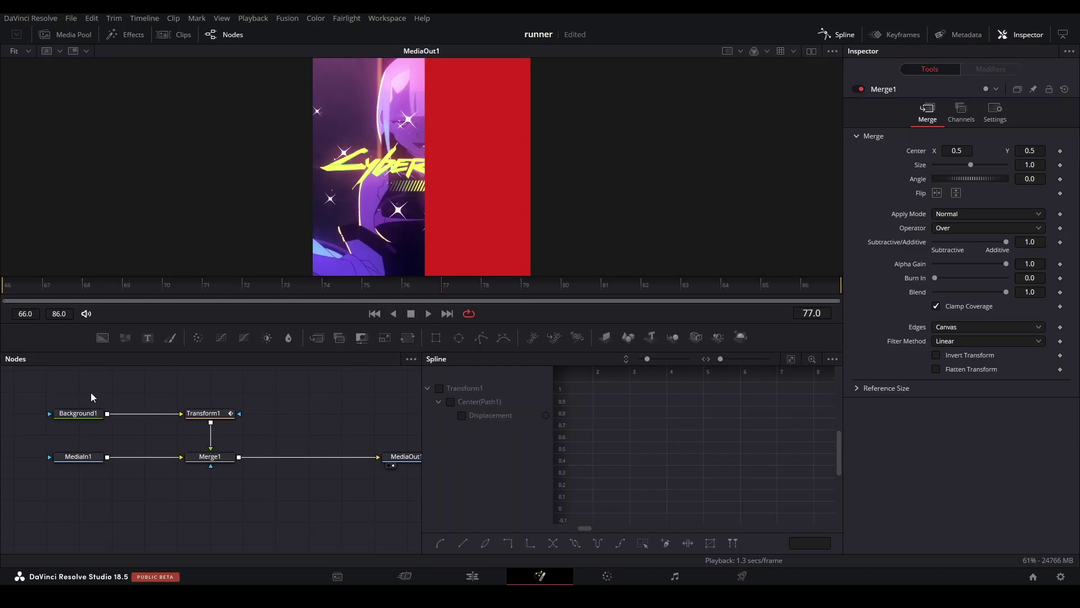
Examine the Background1 solid colour and Transform1's Center animation at frames 66, 86 and 78.
click(81, 415)
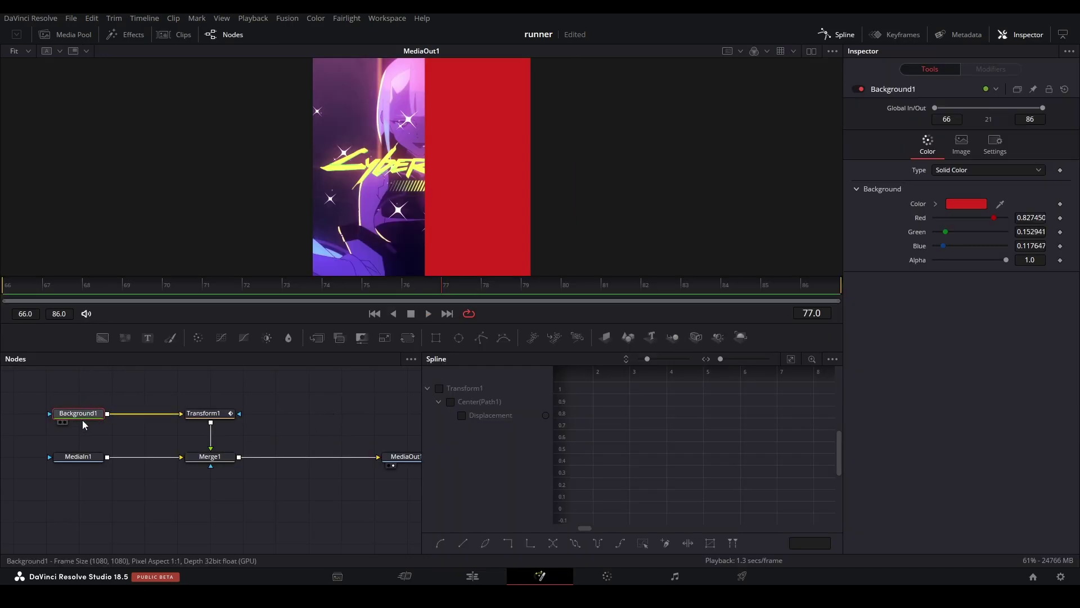
click(202, 415)
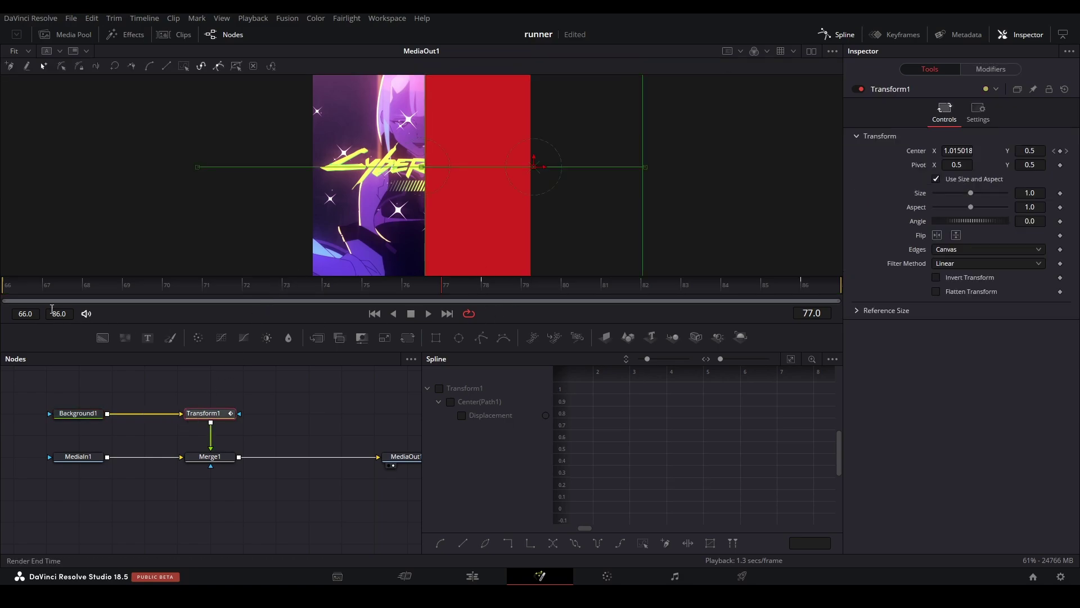
click(7, 286)
click(801, 291)
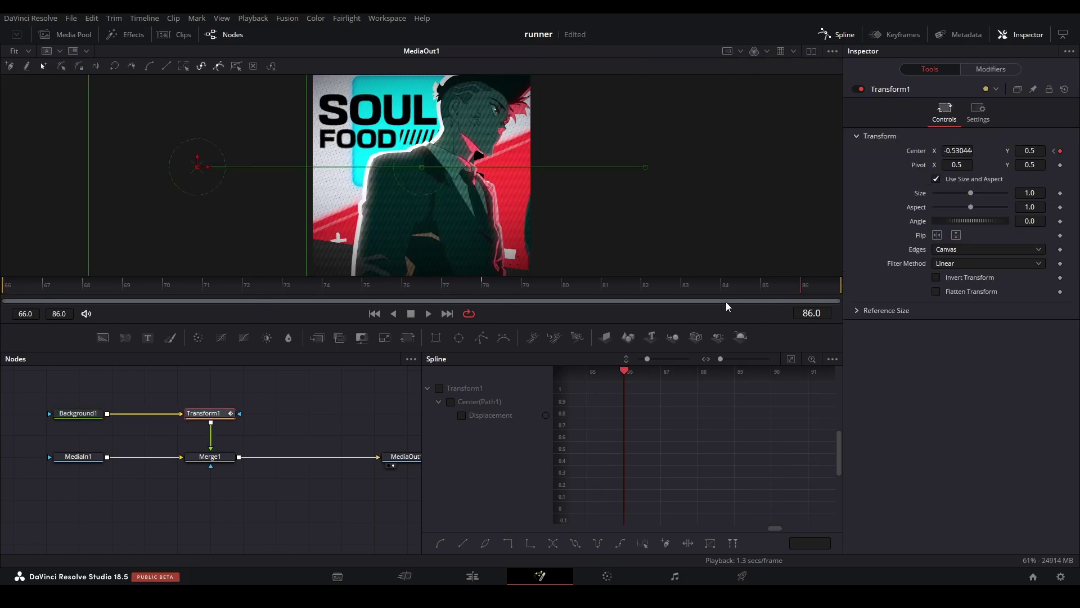
click(489, 288)
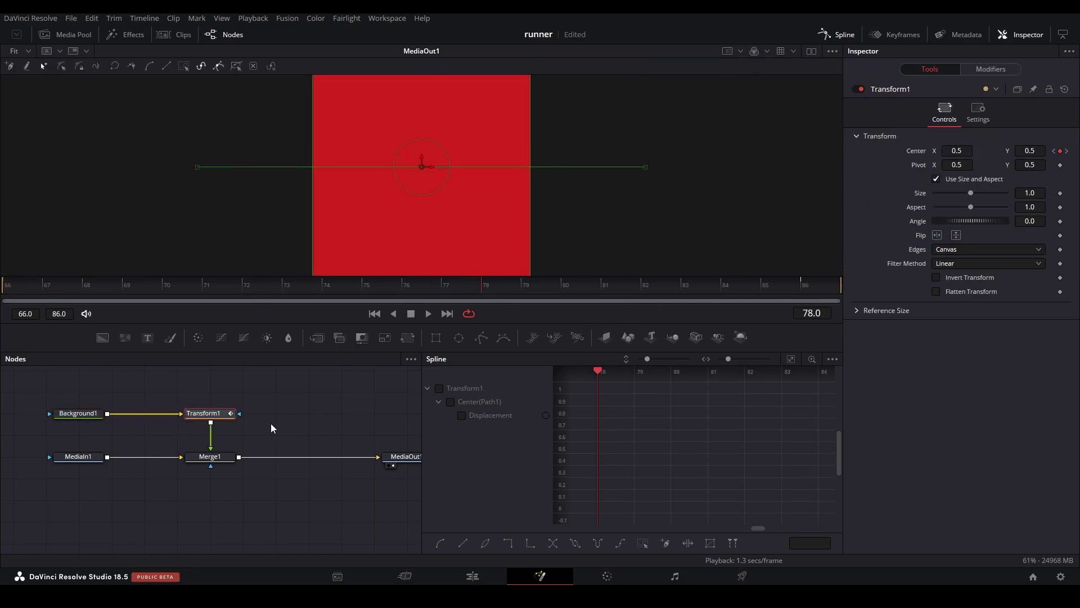
Return to the edit timeline and play the red wipe transition twice, starting from around 01:00:04:02.
key(shift+4)
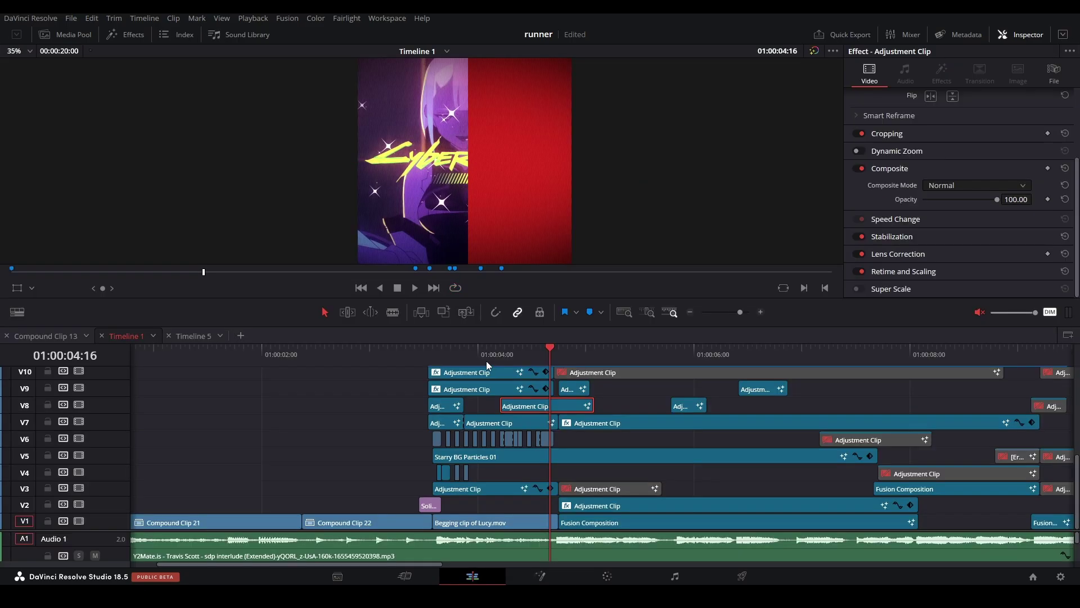
click(487, 362)
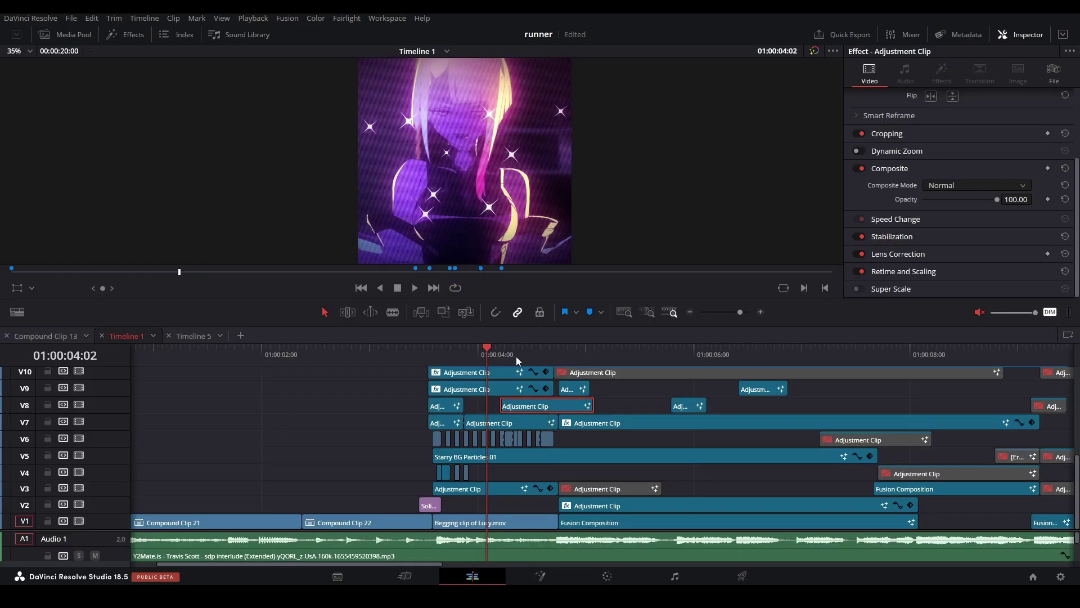
key(space)
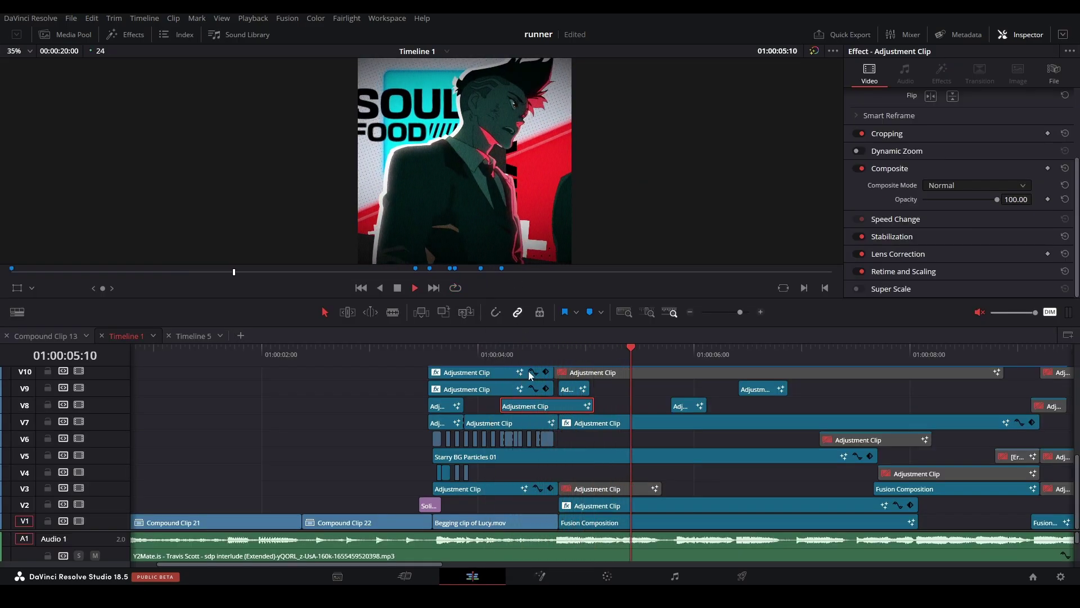
key(space)
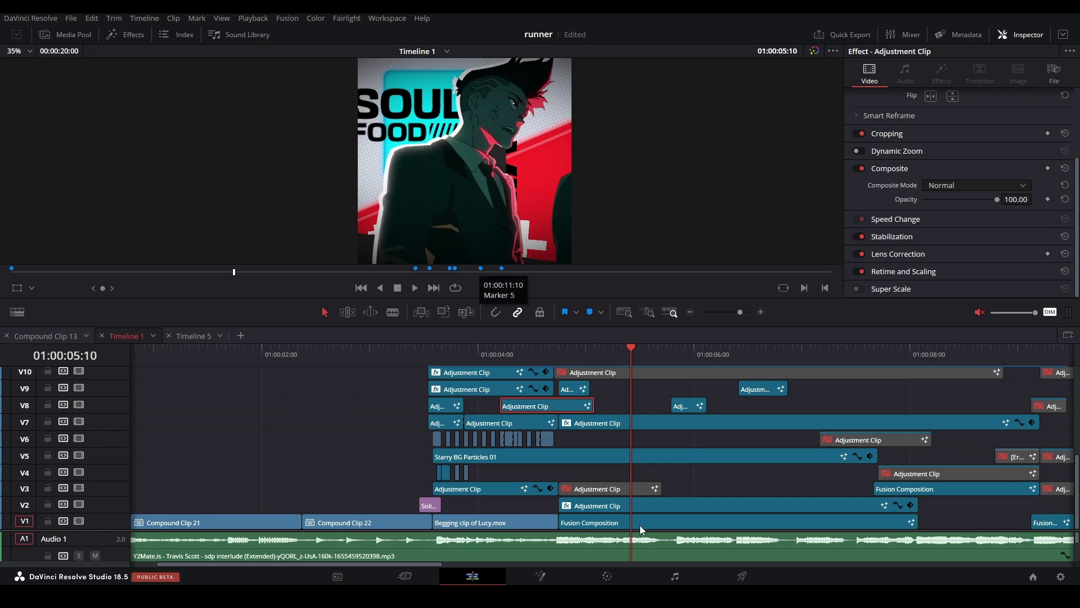
click(481, 355)
key(space)
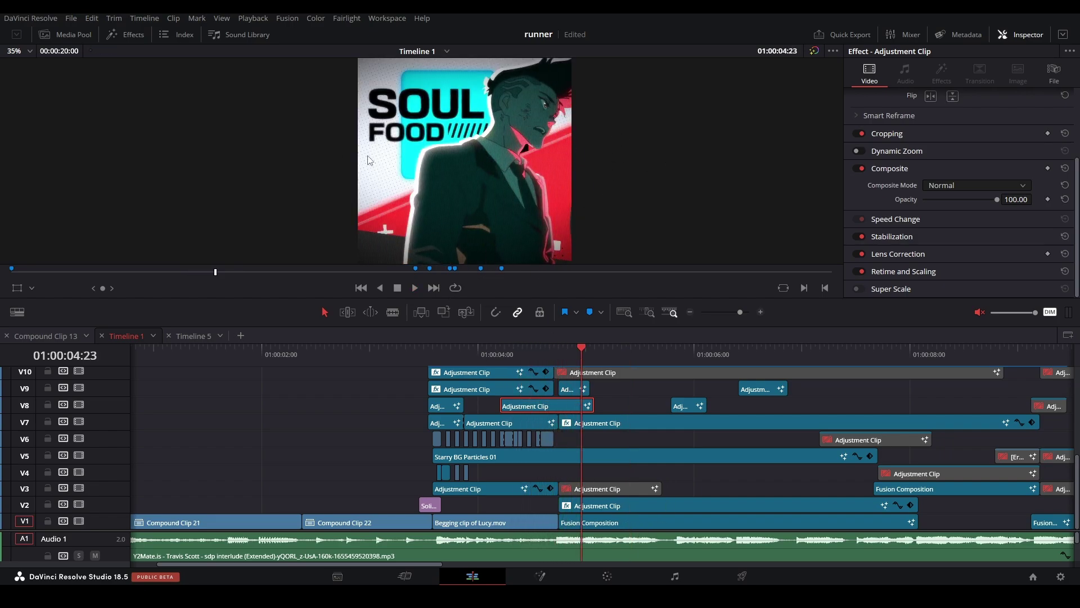
Enable the V3 adjustment clip above the V1 Fusion Composition and open it in Fusion.
click(617, 525)
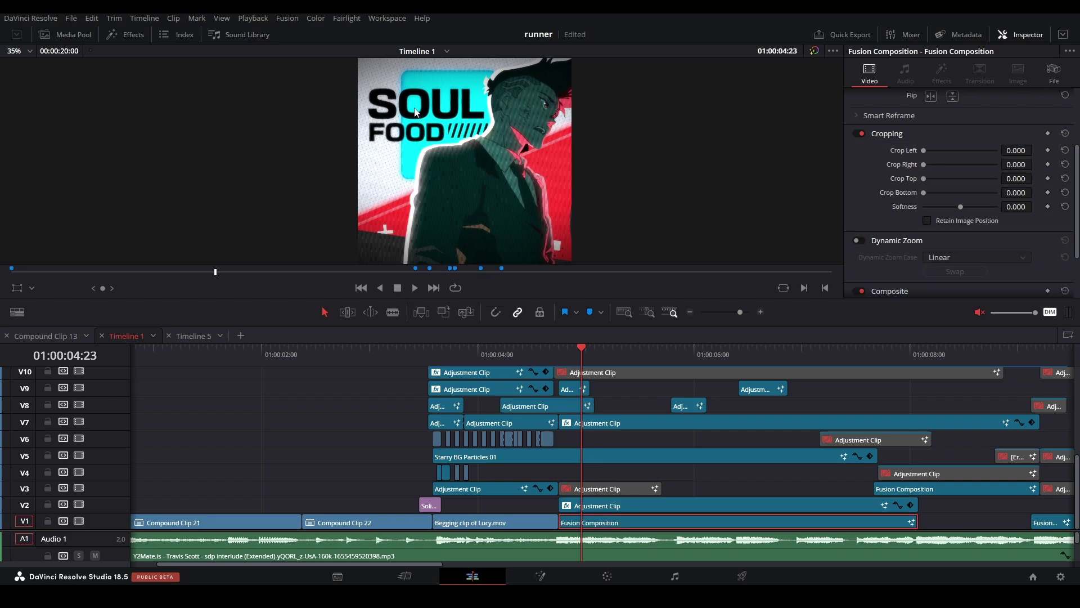
click(599, 491)
key(shift+5)
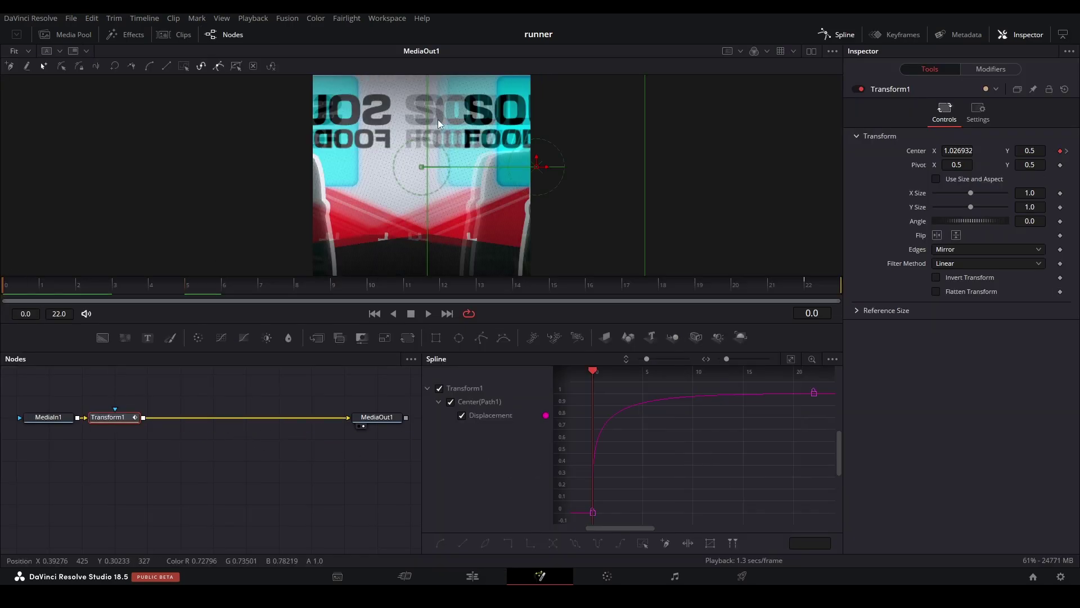
Try the Canvas option for Transform1's Edges and undo the change.
click(955, 248)
click(963, 259)
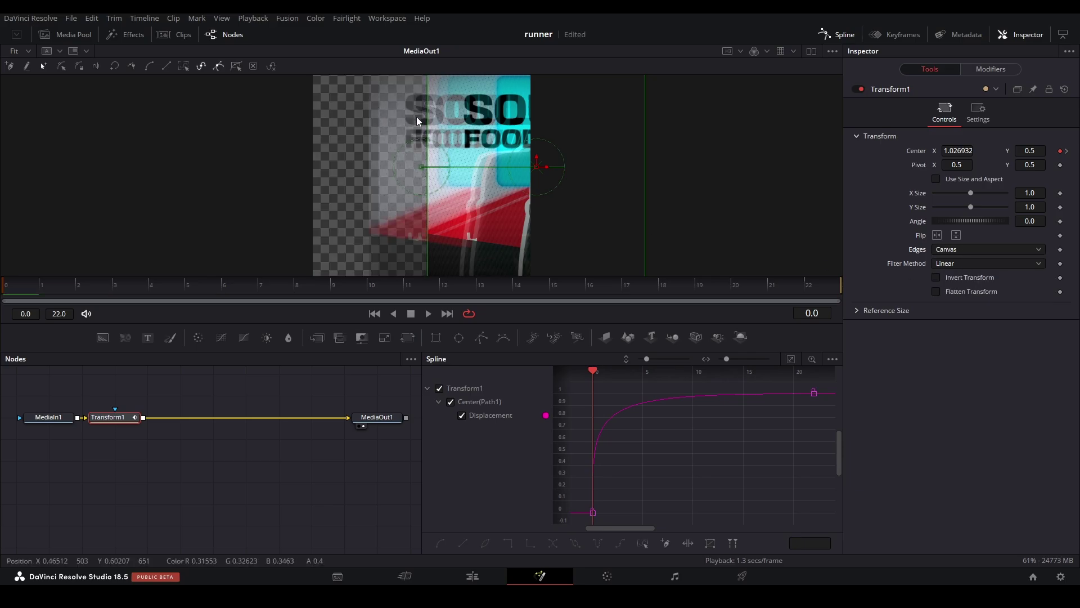
key(ctrl+z)
Check Transform1 at frame 21, its Motion Blur settings, and the result at frame 0.
click(804, 288)
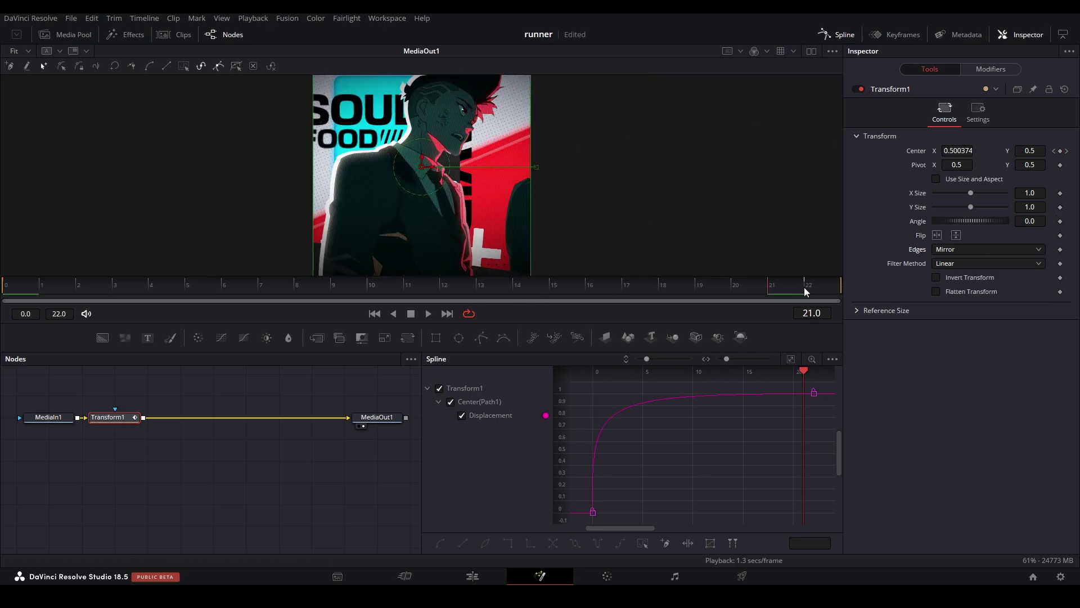
click(978, 113)
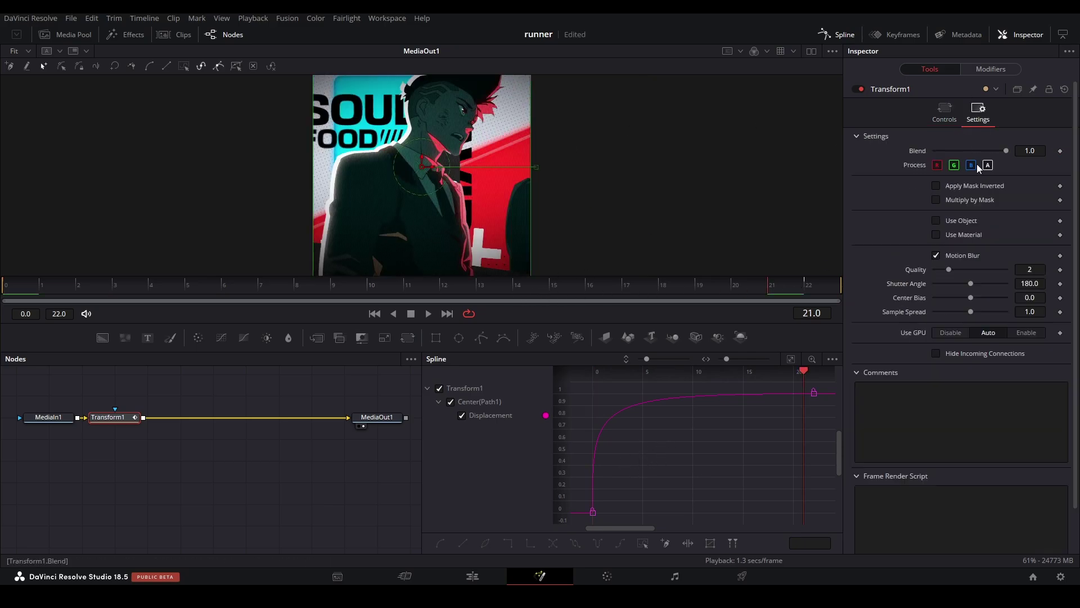
click(6, 286)
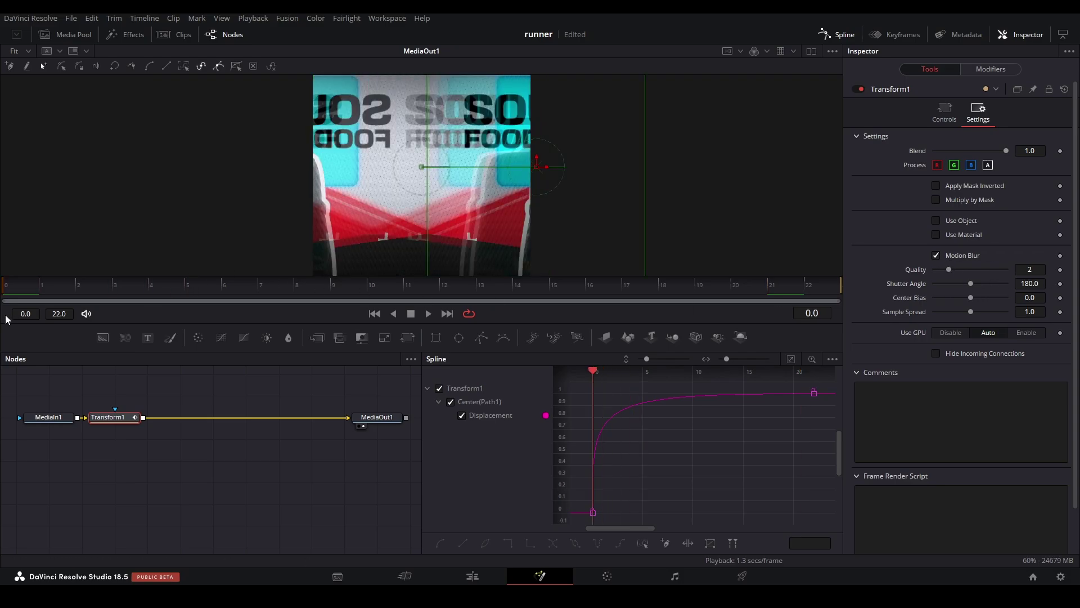
Return to the edit timeline and play the slide transition from the start of the Lucy clip.
key(shift+4)
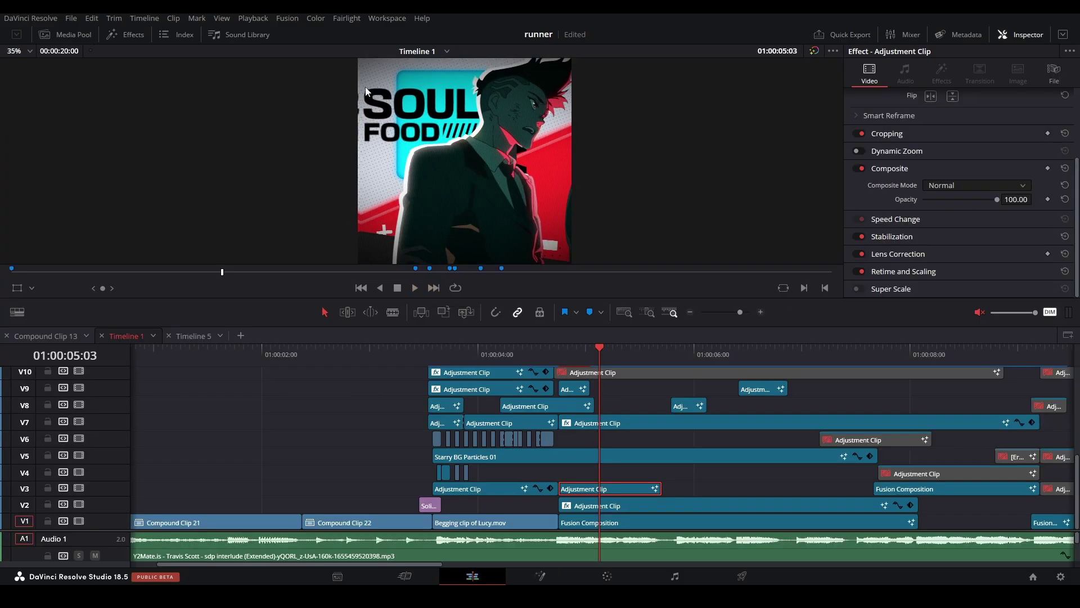
click(430, 361)
key(space)
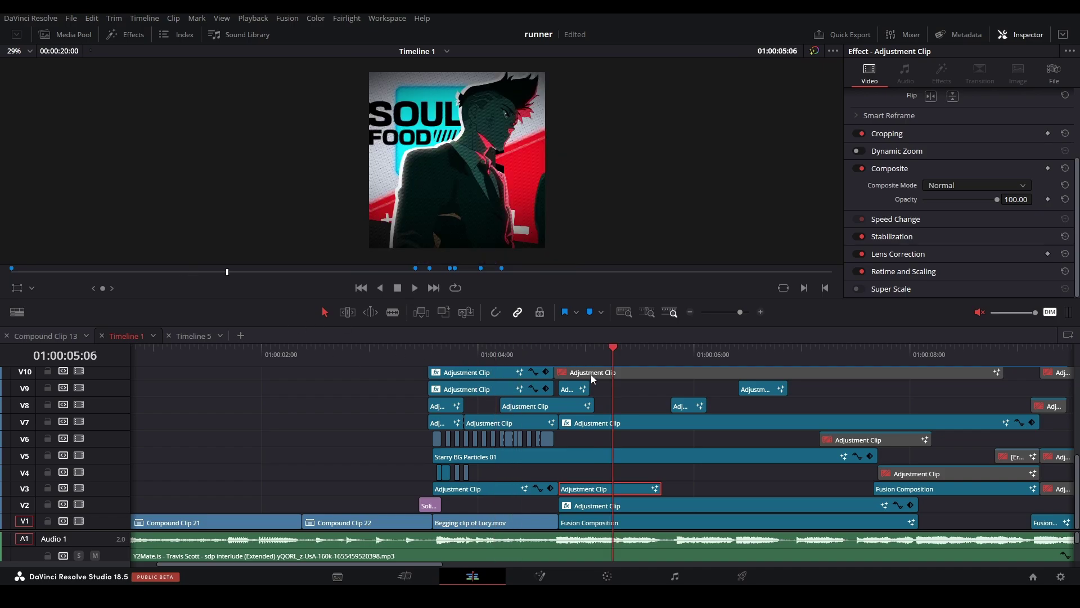
Enable the long V10 adjustment clip and move the playhead to 01:00:04:08.
click(591, 373)
scroll(587, 373, up, 3)
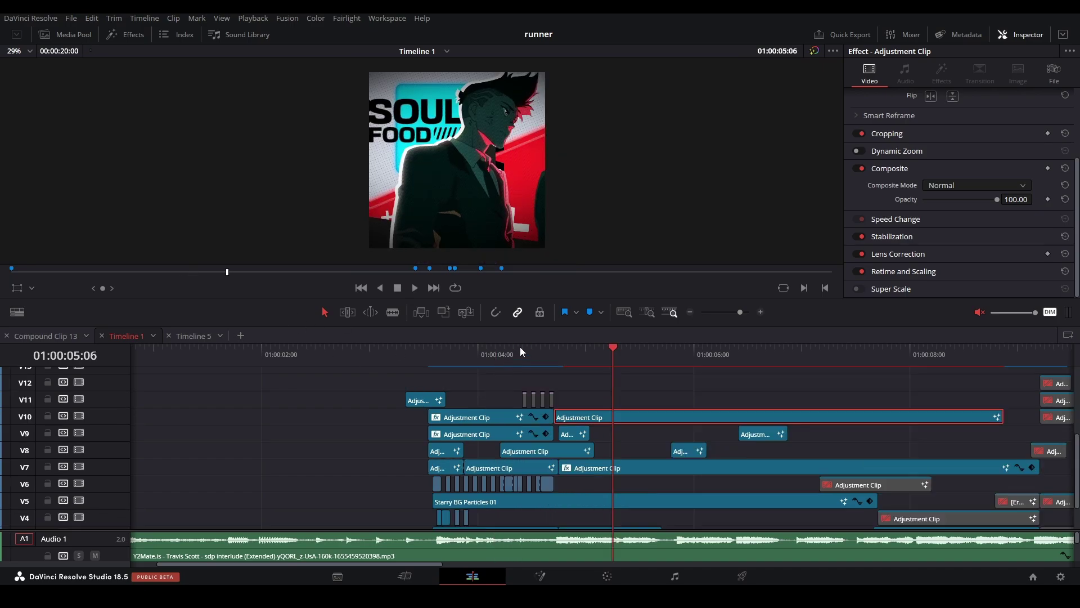
click(513, 350)
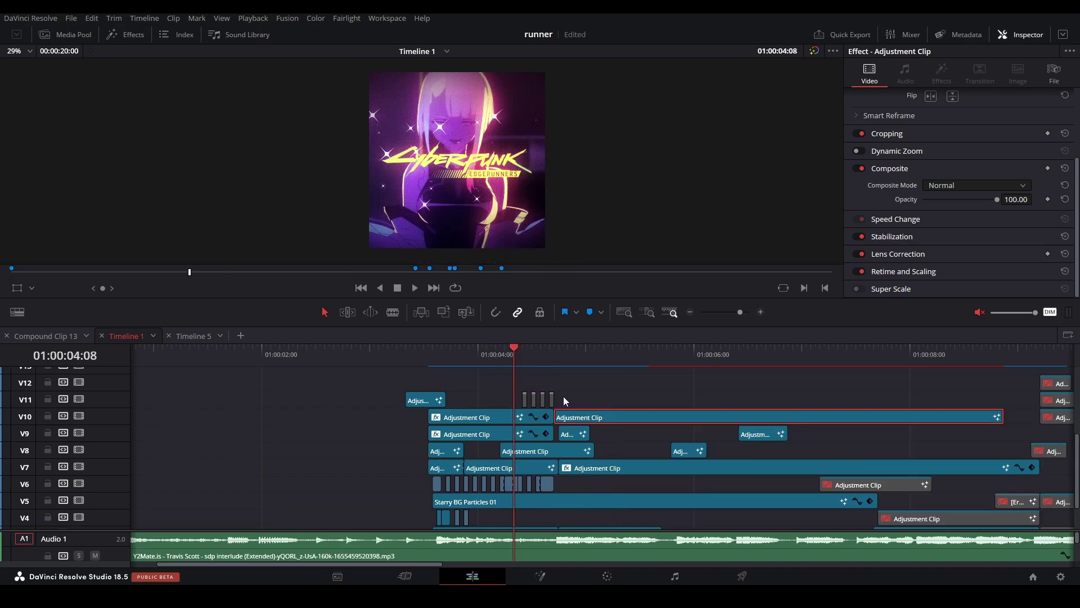
Take a closer look at the group of tiny V11 clips just after 01:00:04:08.
drag(516, 392, 516, 392)
drag(740, 312, 741, 313)
scroll(694, 421, up, 3)
click(694, 421)
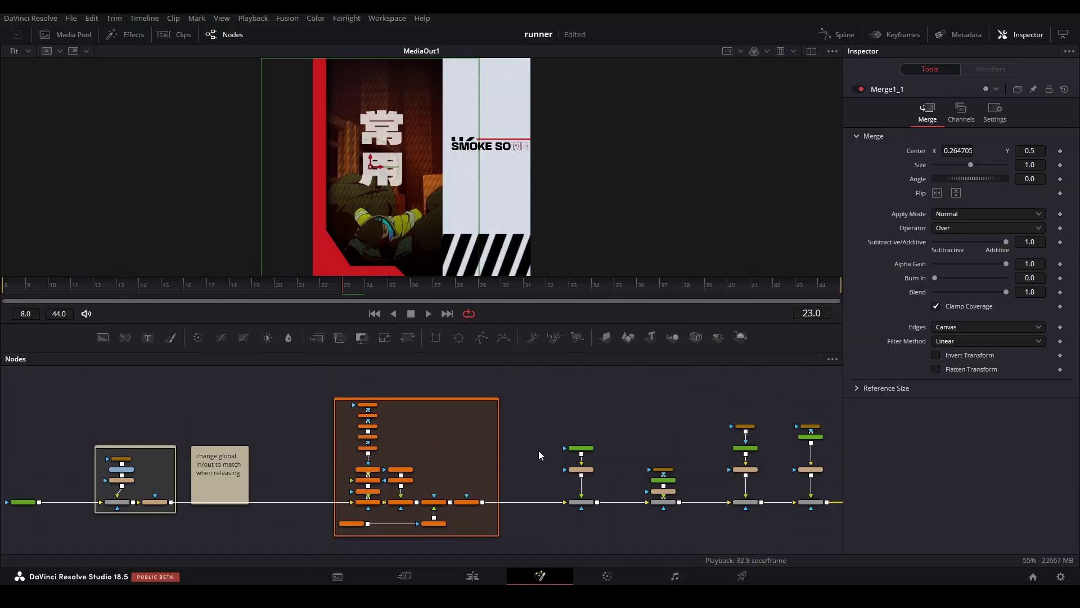
Locate the fallingclip node group in the Fusion composition and view its Merge6 output beside MediaOut1.
scroll(376, 438, up, 2)
drag(375, 439, 339, 438)
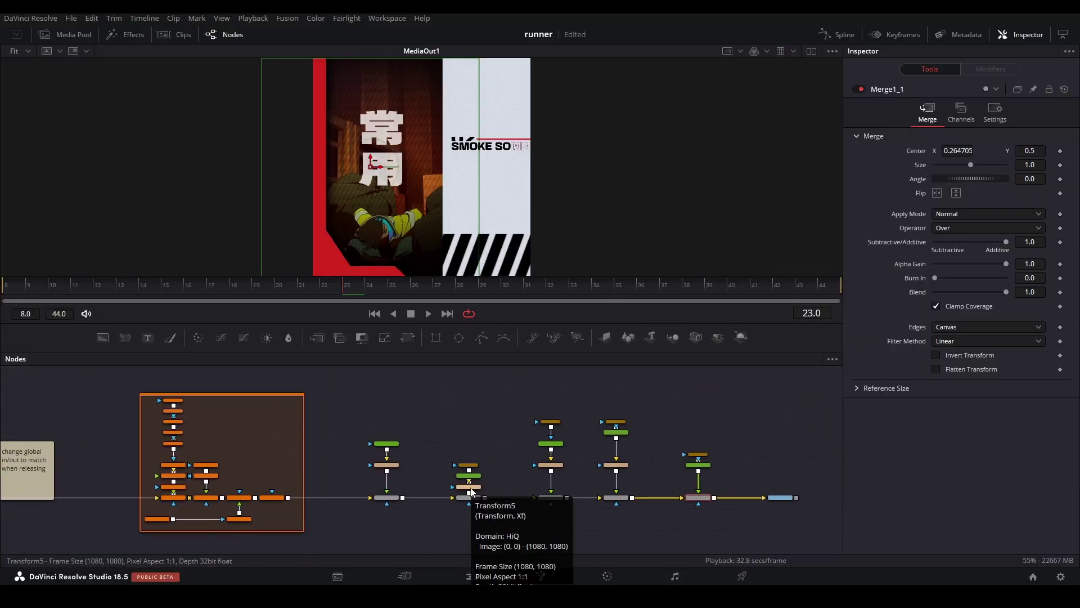
scroll(269, 424, left, 3)
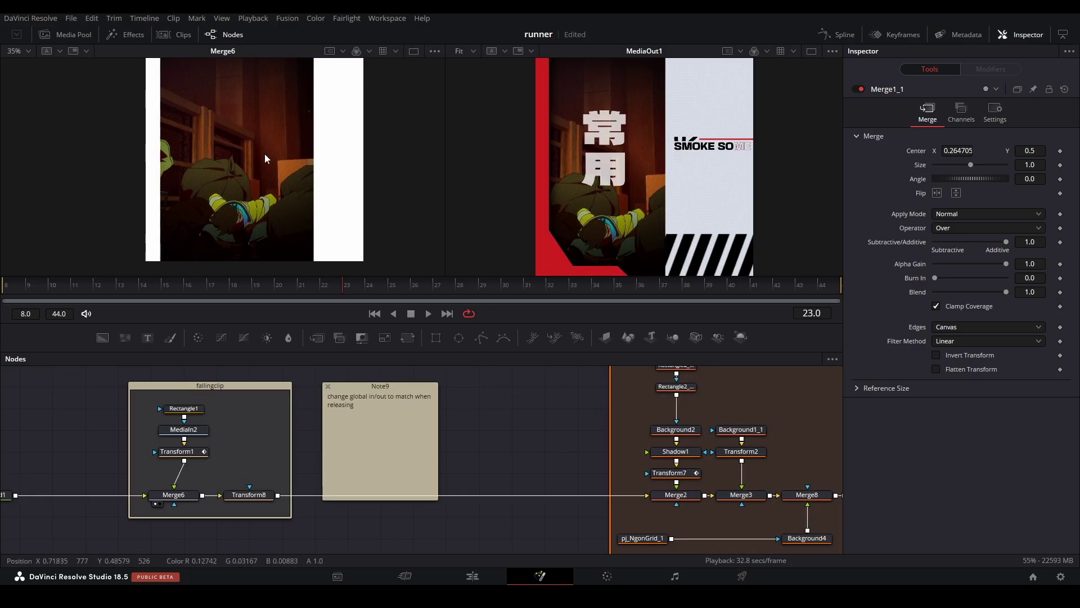
scroll(247, 178, up, 5)
Inspect MediaIn2, the Rectangle1 mask and Transform1 in the fallingclip group, undoing a trial resize of the mask.
click(183, 429)
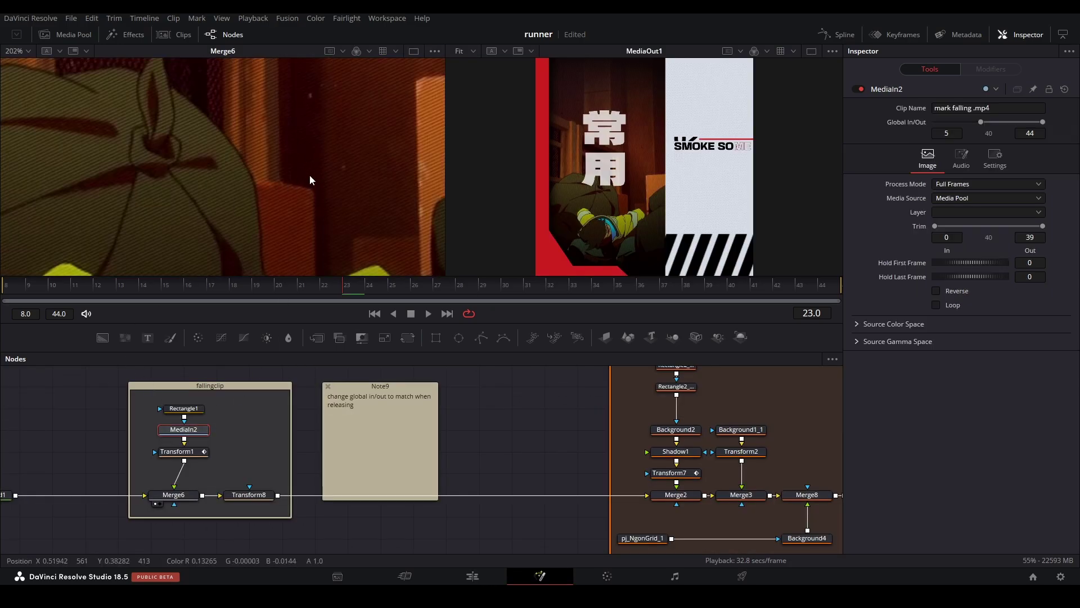
scroll(309, 174, down, 5)
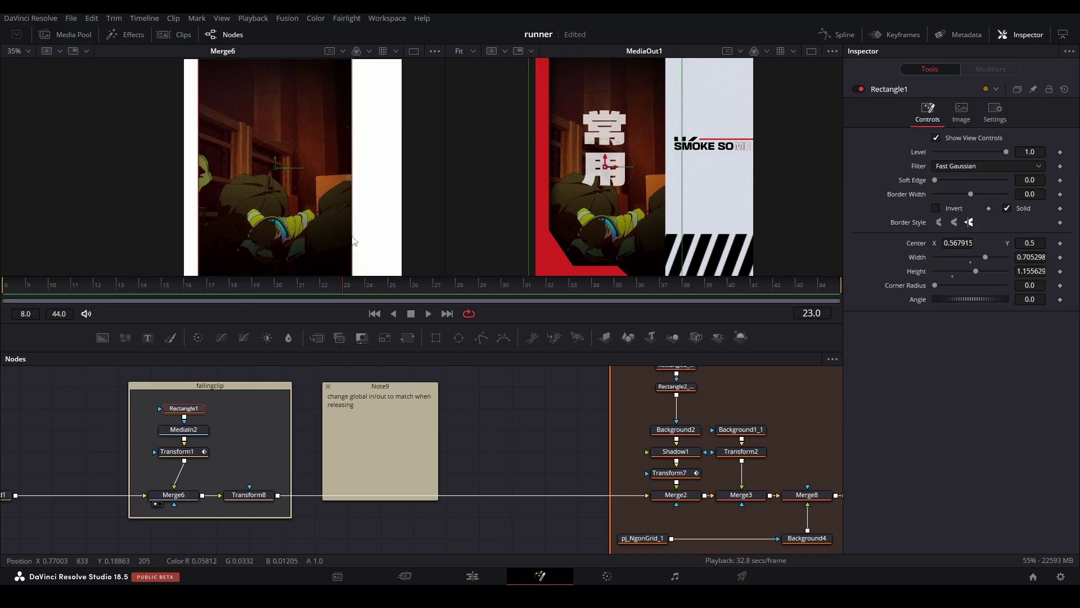
drag(352, 239, 346, 241)
key(ctrl+z)
click(178, 452)
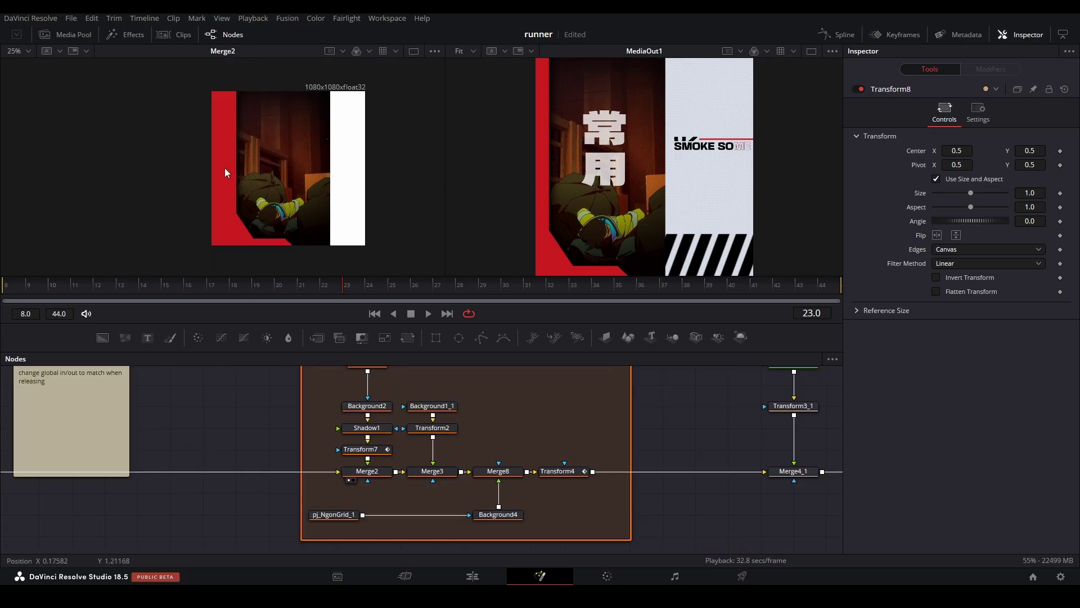
With Merge2 in view, detach the rectangle masks and reconnect Rectangle2 to Background2 with Rectangle2_1 after it.
scroll(396, 473, up, 2)
scroll(395, 473, up, 2)
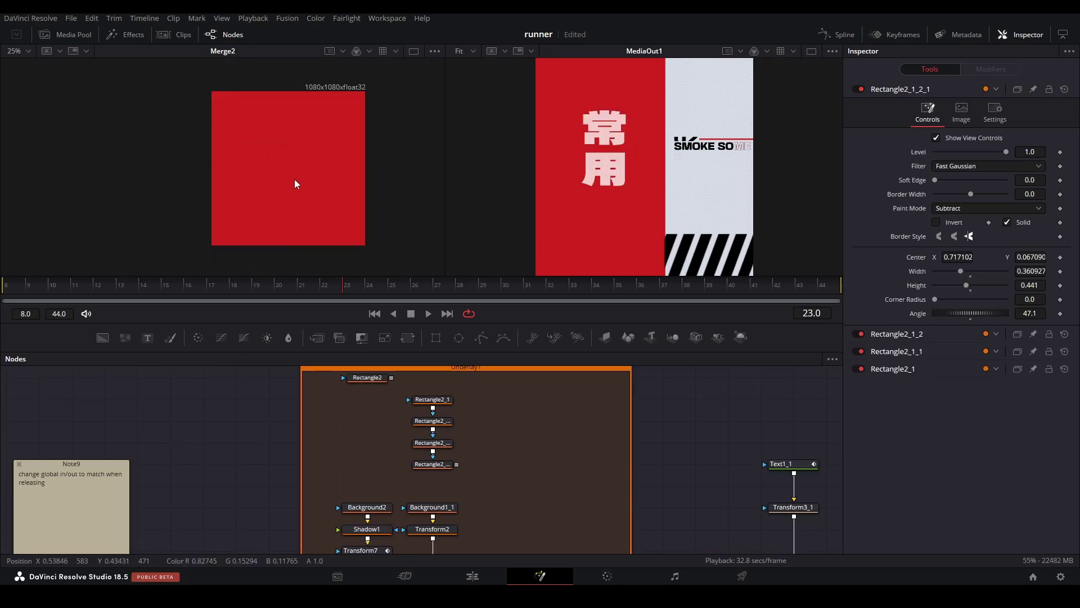
drag(391, 378, 367, 507)
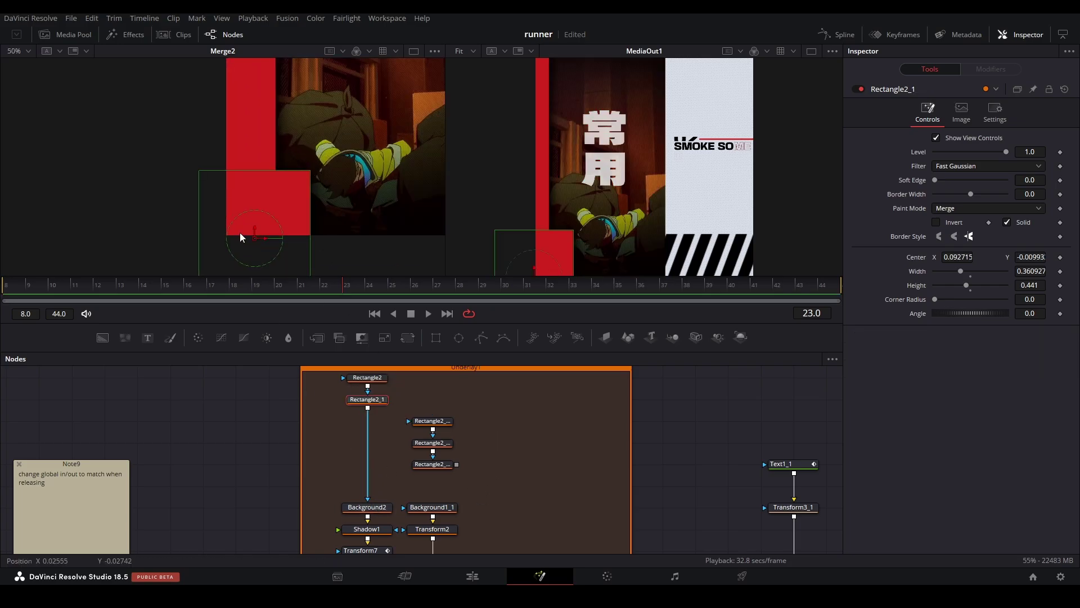
drag(295, 185, 253, 240)
Insert Rectangle2_1_1 after Rectangle2_1 in the mask chain and compare its Paint Mode on Merge before restoring Subtract.
drag(433, 421, 368, 422)
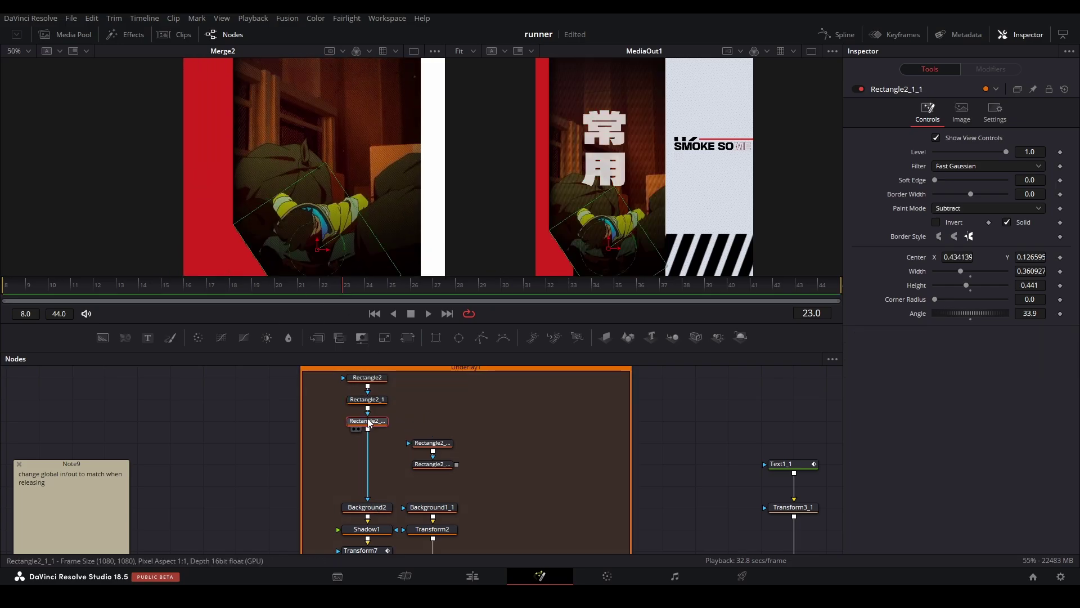
scroll(279, 207, down, 1)
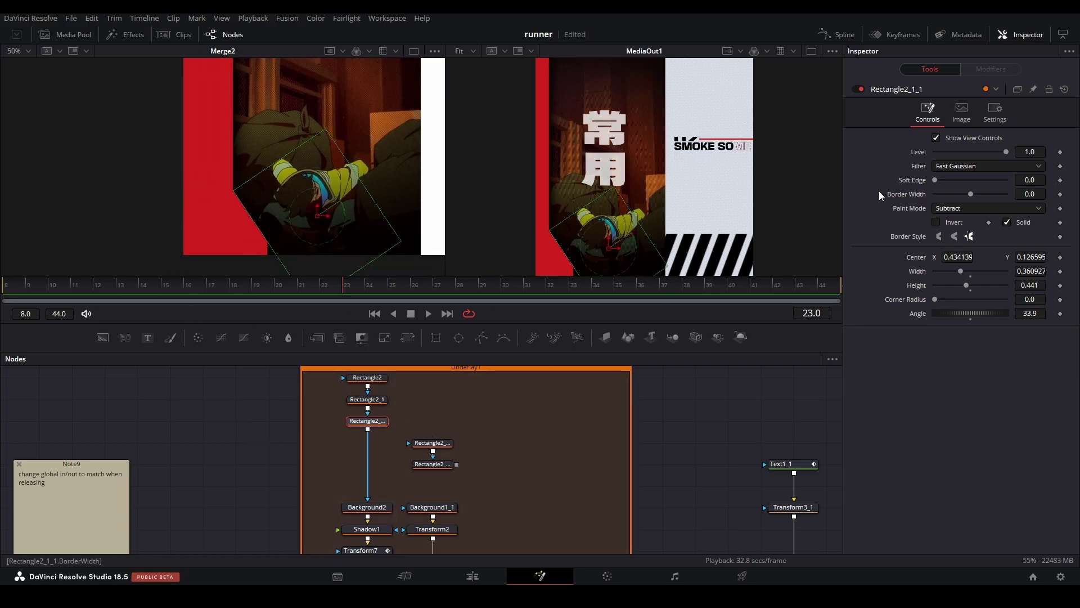
click(935, 221)
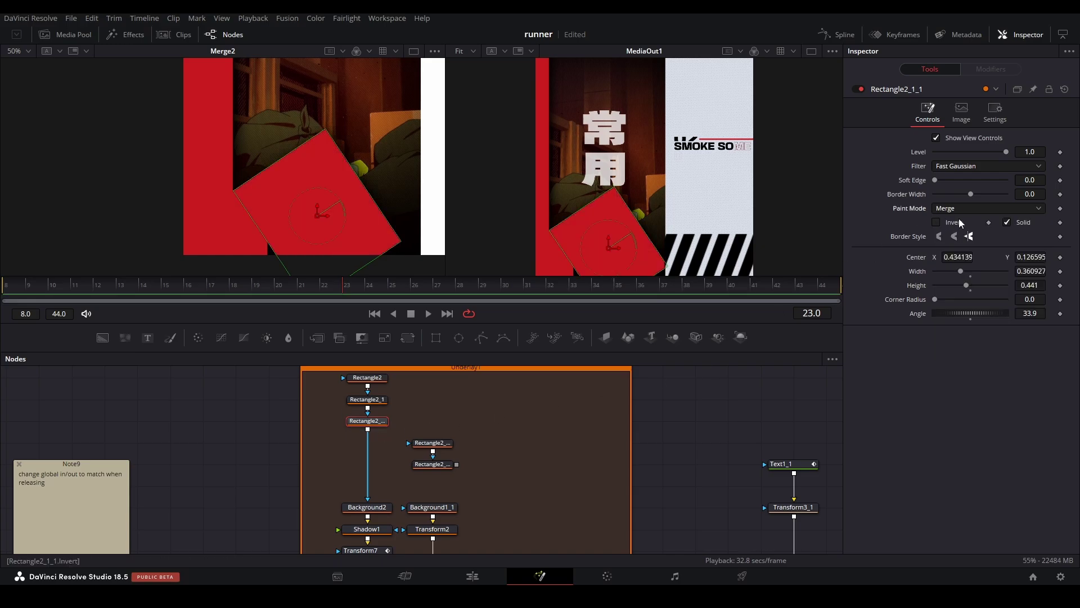
click(957, 218)
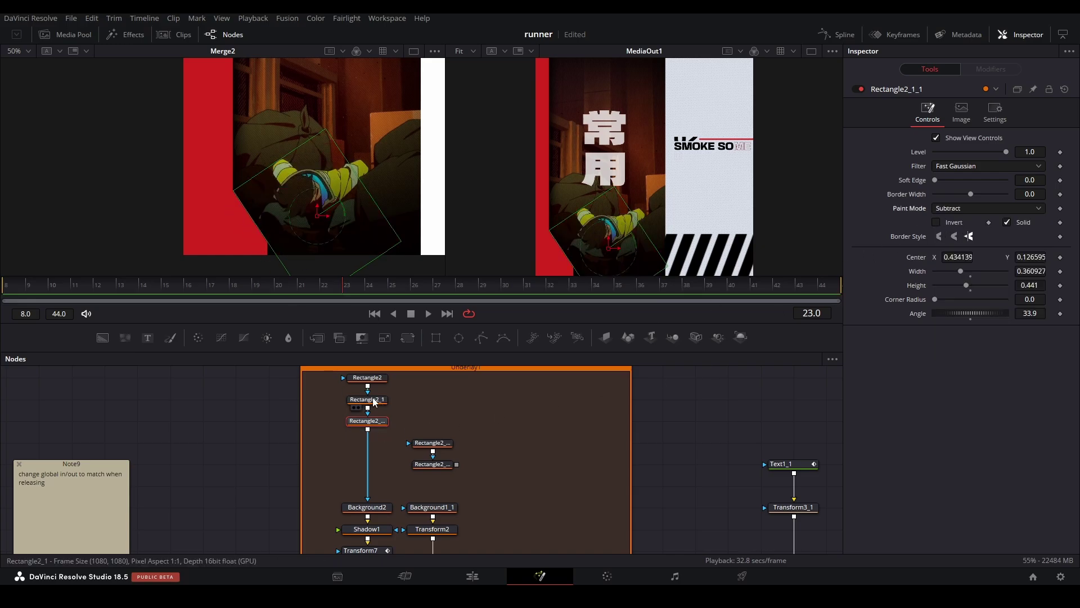
Insert Rectangle2_1_2 and Rectangle2_1_2_1 at the end of the mask chain feeding Background2.
drag(433, 442, 367, 443)
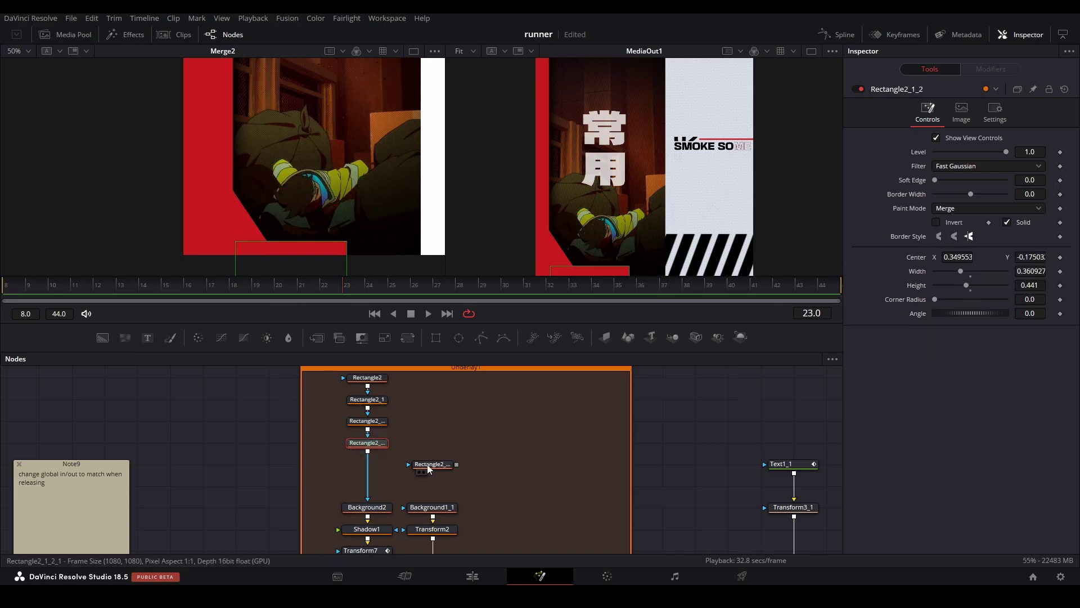
drag(430, 464, 363, 461)
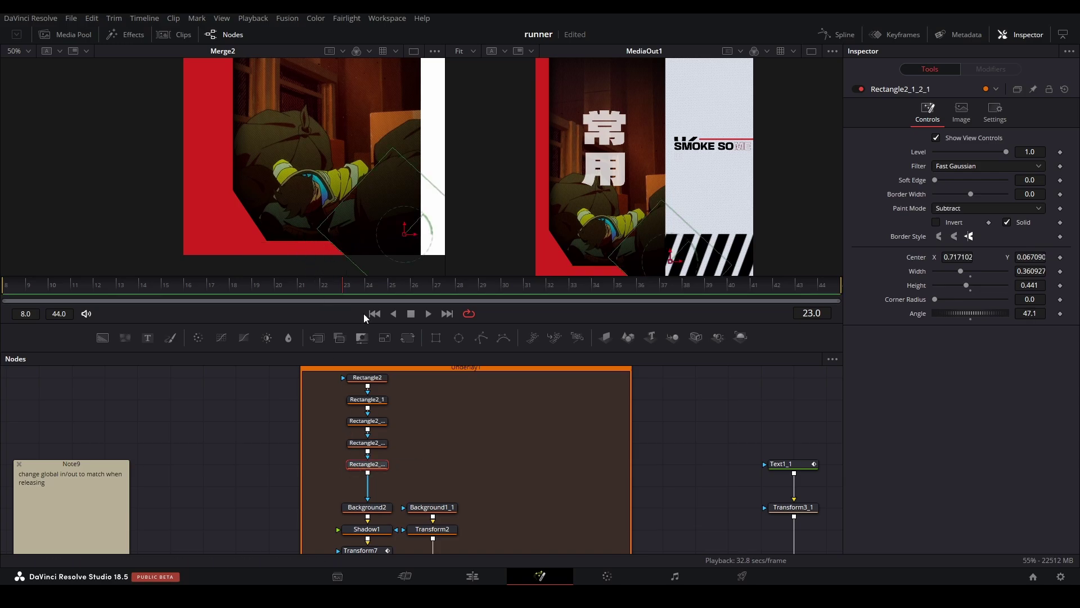
click(457, 410)
scroll(264, 181, down, 3)
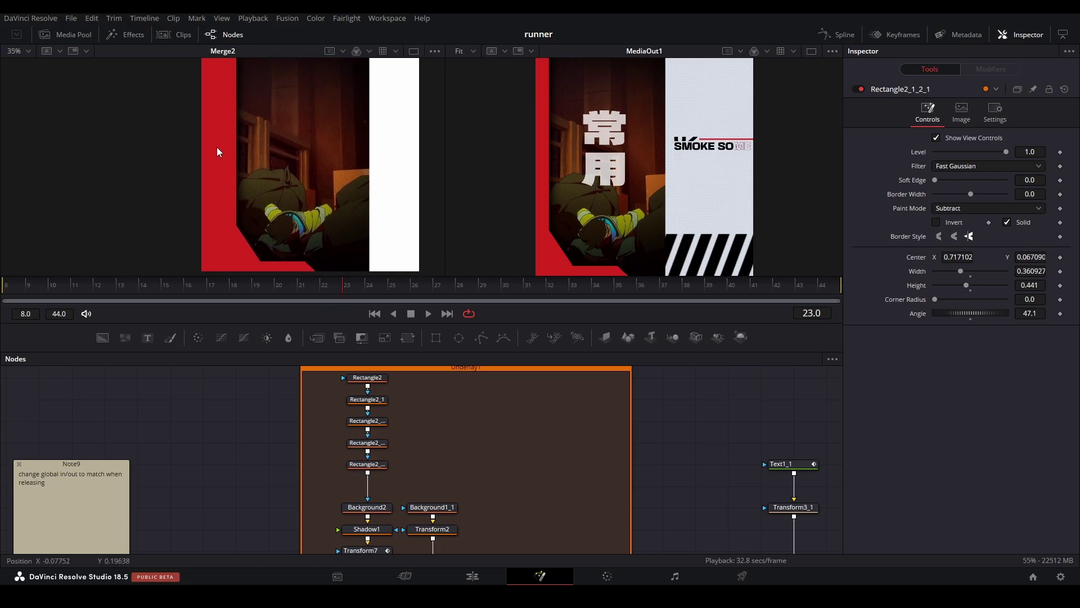
scroll(373, 463, down, 2)
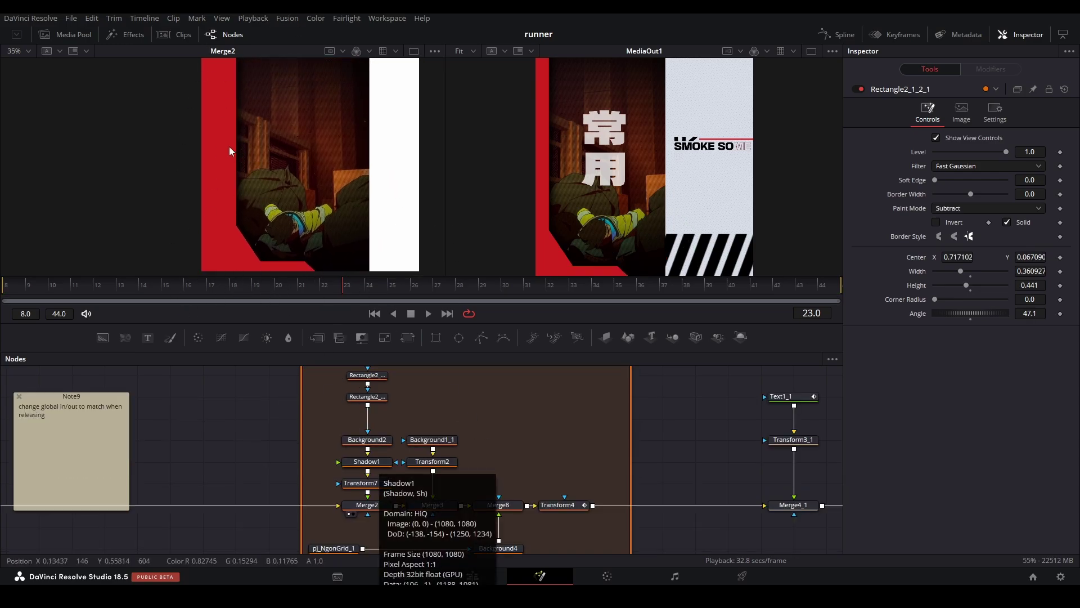
Inspect the red shape's edge in Merge2, disabling and re-enabling Shadow1 to compare the shadow's effect.
scroll(234, 190, up, 5)
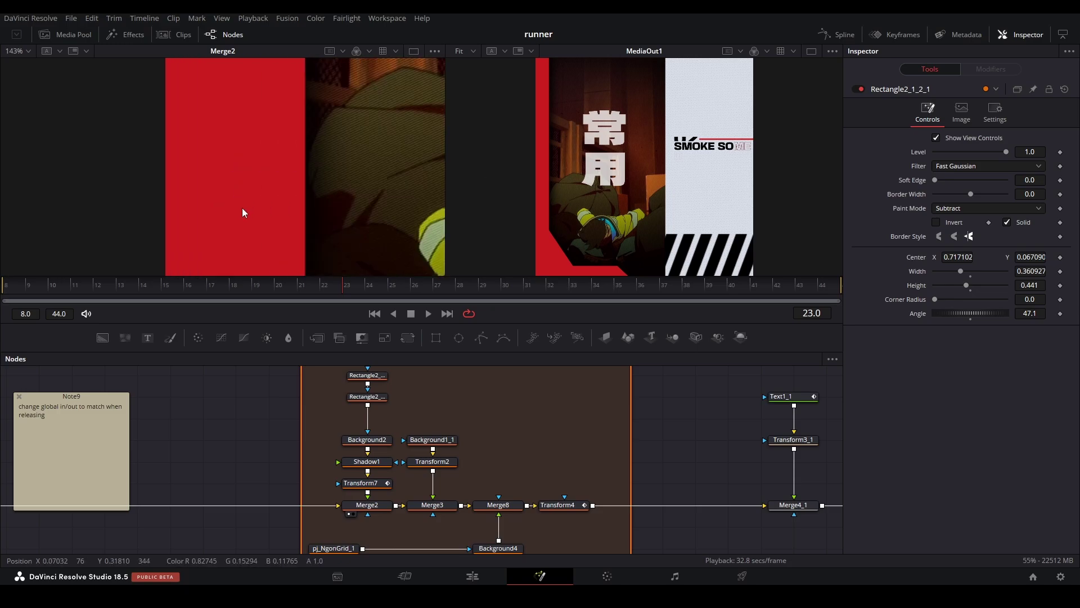
click(367, 462)
click(863, 89)
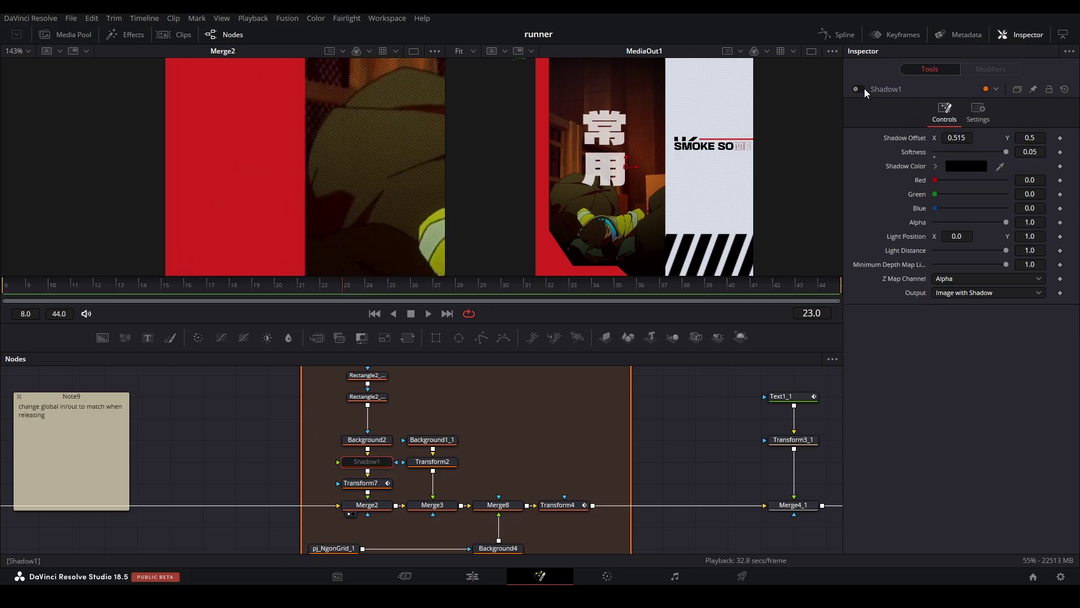
click(863, 89)
scroll(237, 193, down, 2)
drag(372, 206, 286, 197)
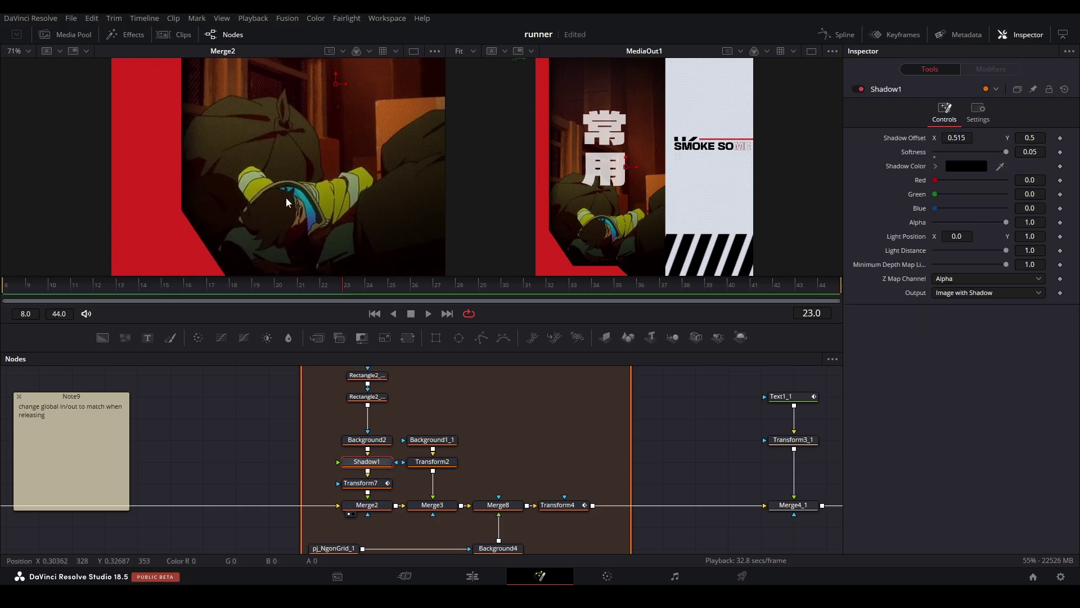
scroll(289, 198, down, 2)
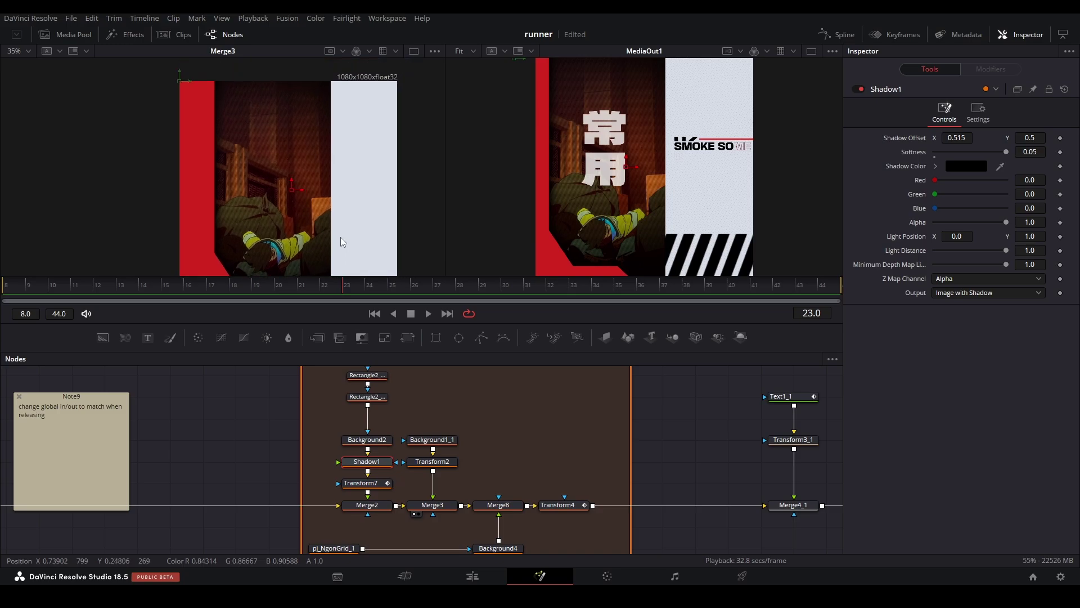
With Merge3 in view, examine the color of Background1_1 and the position settings of Transform2.
click(431, 440)
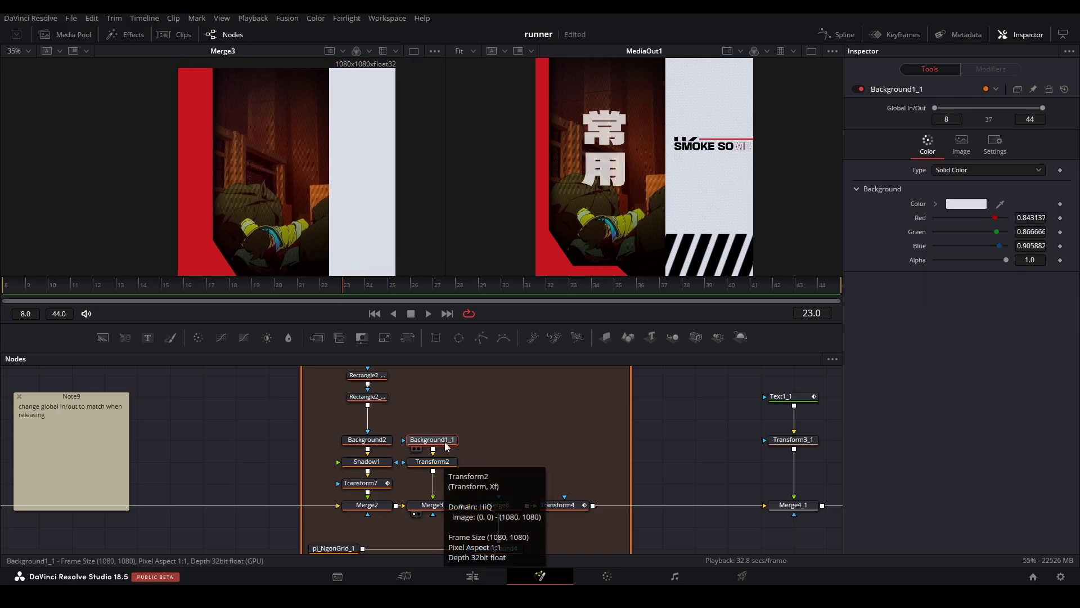
click(442, 463)
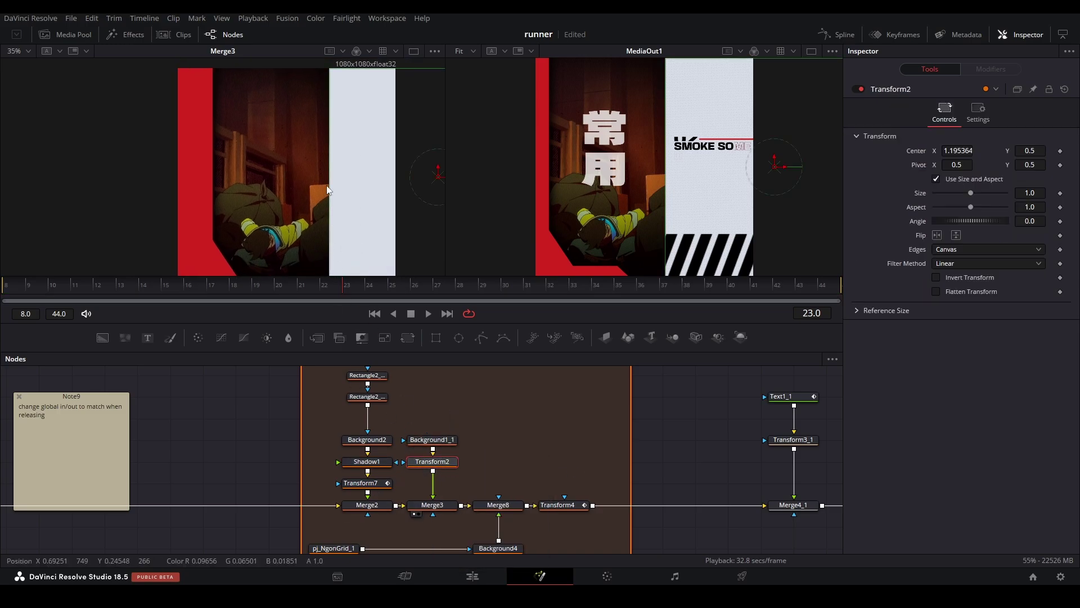
click(514, 457)
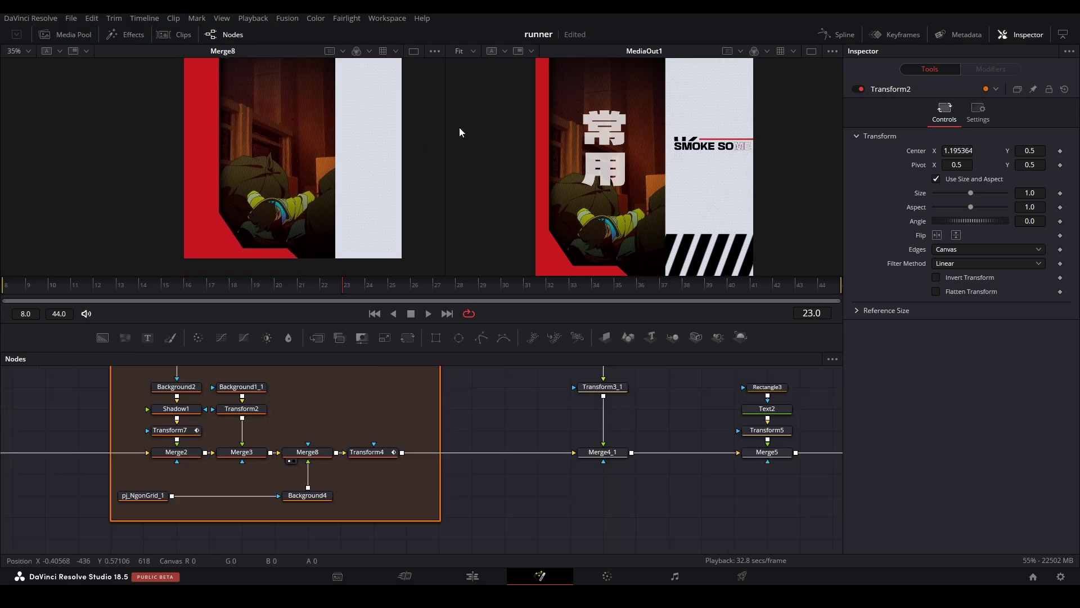
Examine the dot pattern in Merge8 and the pj_NgonGrid_1 settings, moving that node closer to Background4.
scroll(378, 182, up, 8)
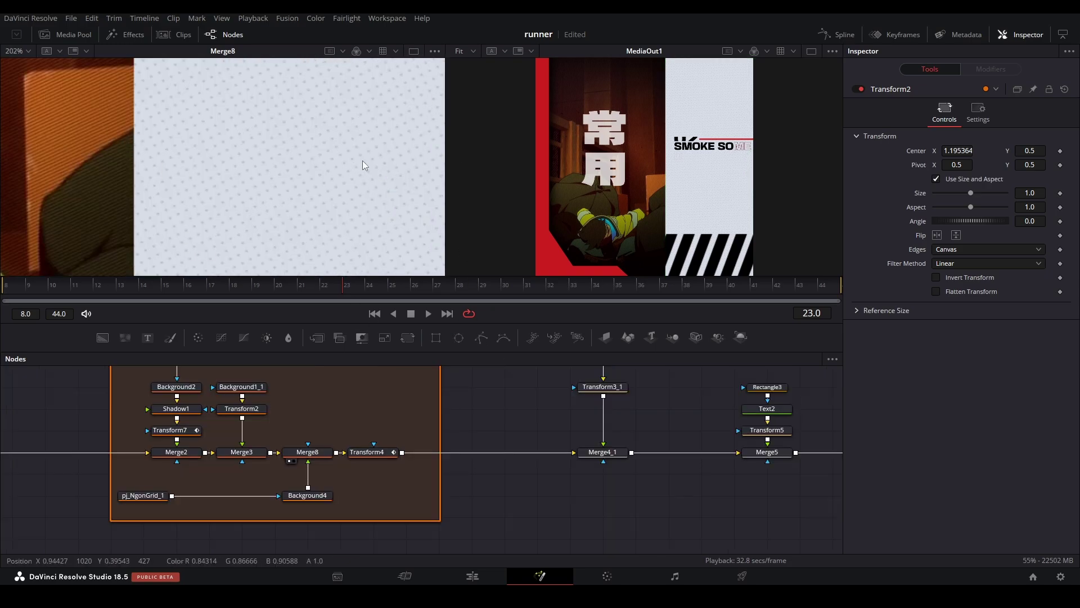
click(147, 497)
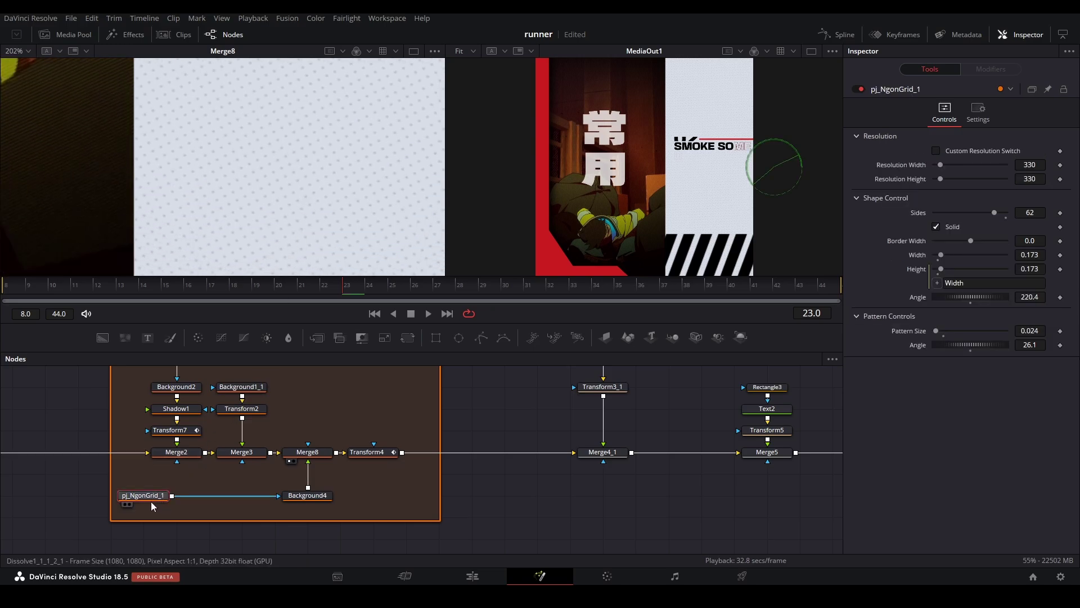
drag(150, 499, 217, 498)
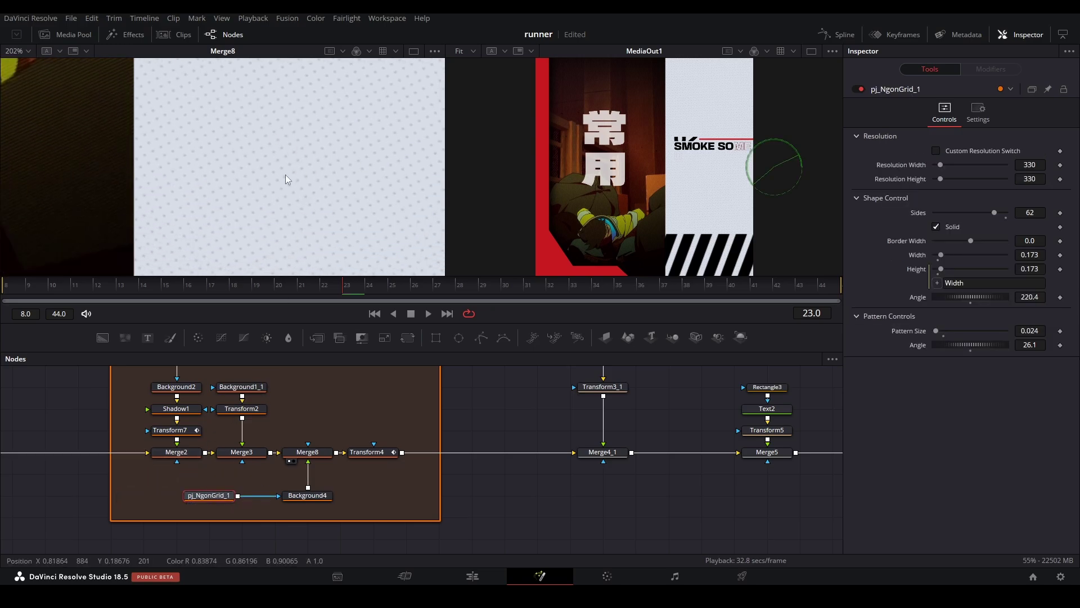
scroll(288, 173, down, 4)
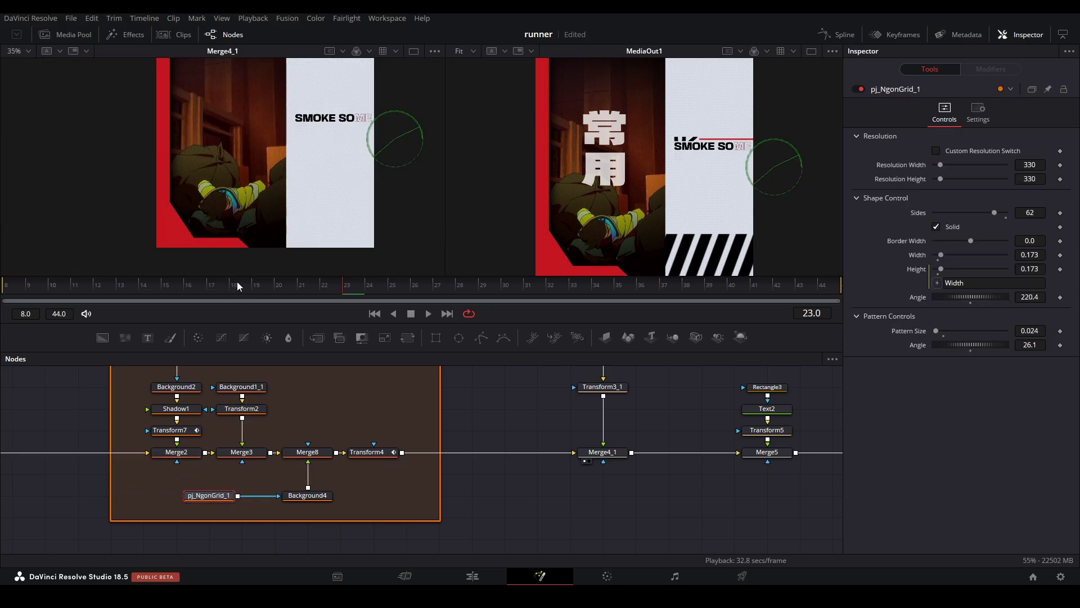
With Merge4_1 in view, play the title text animation from frame 16.
click(237, 284)
click(190, 284)
key(space)
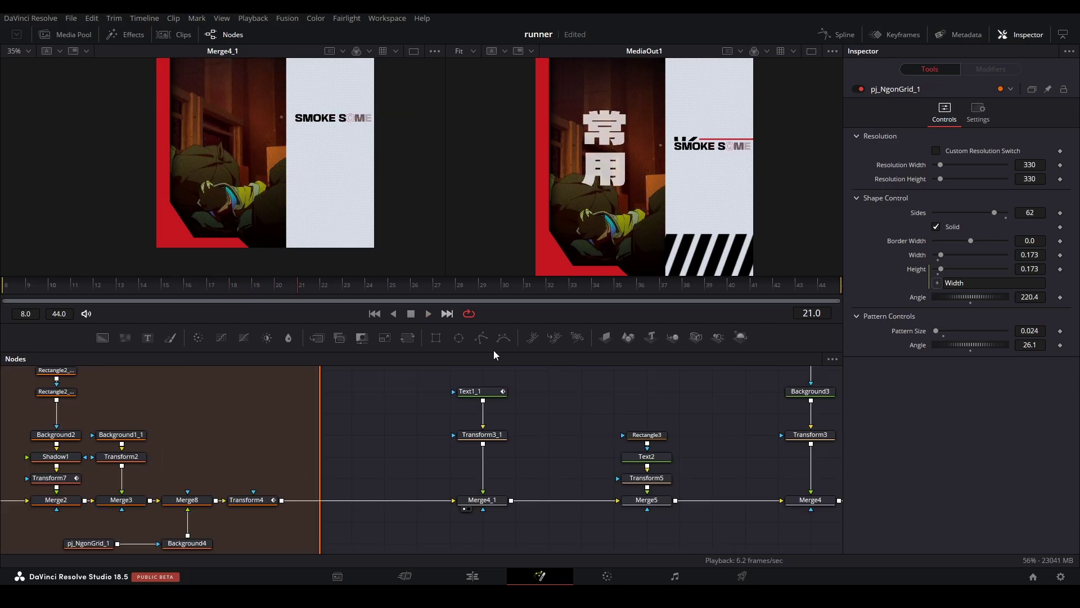
Examine Text1_1's text options and its Follower1 modifier, including the timing and shading settings.
click(473, 392)
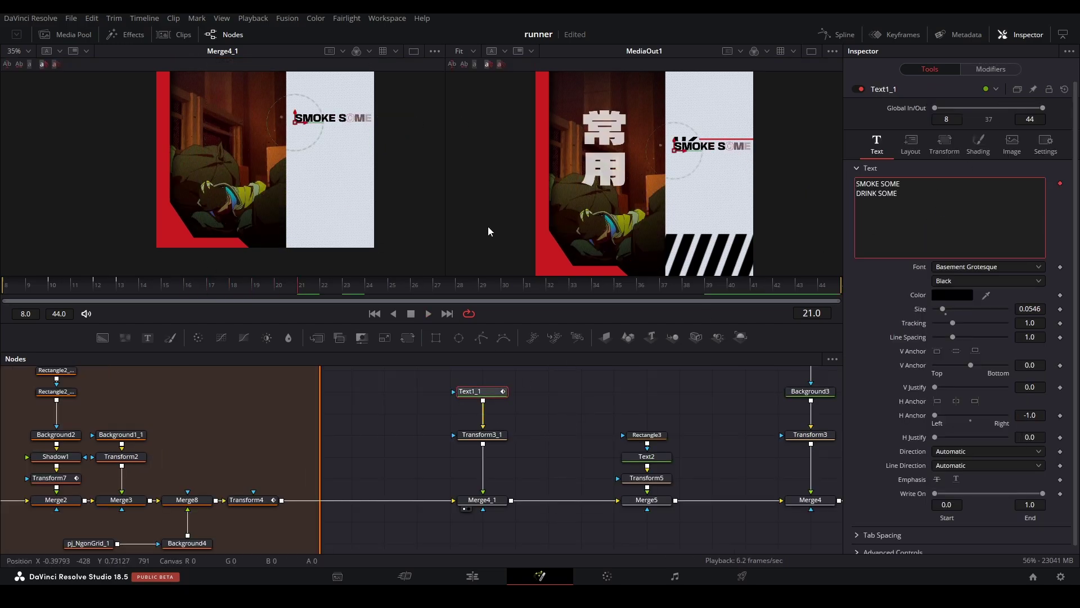
right_click(932, 235)
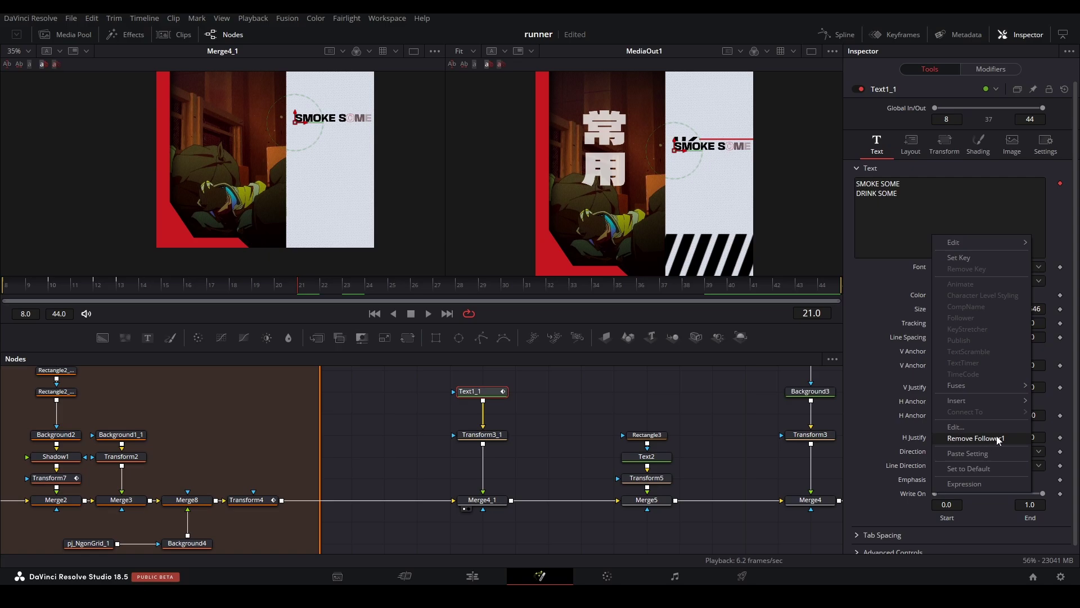
click(992, 70)
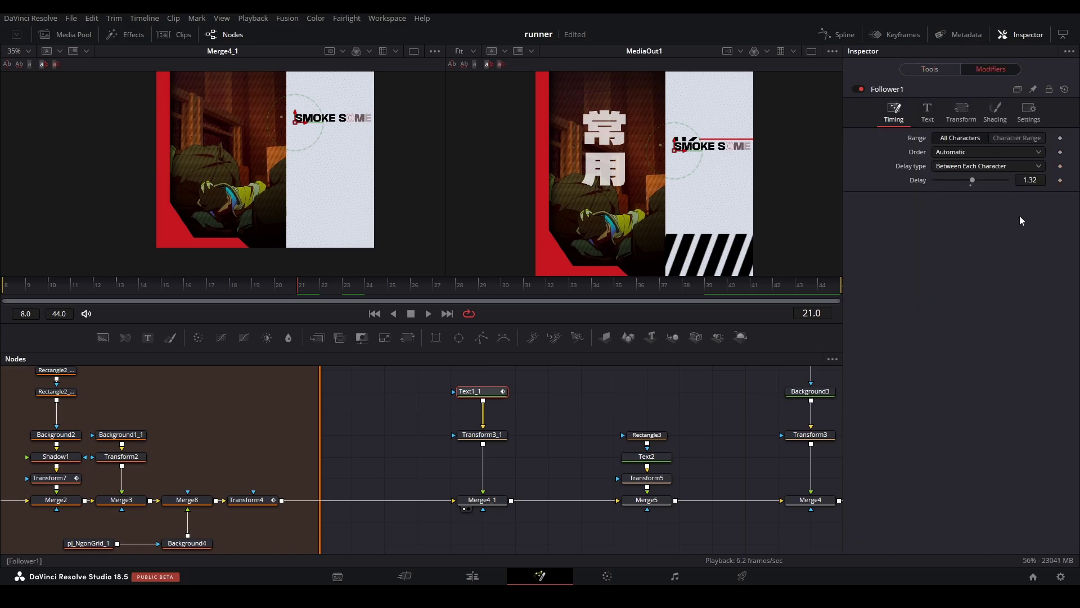
click(1001, 119)
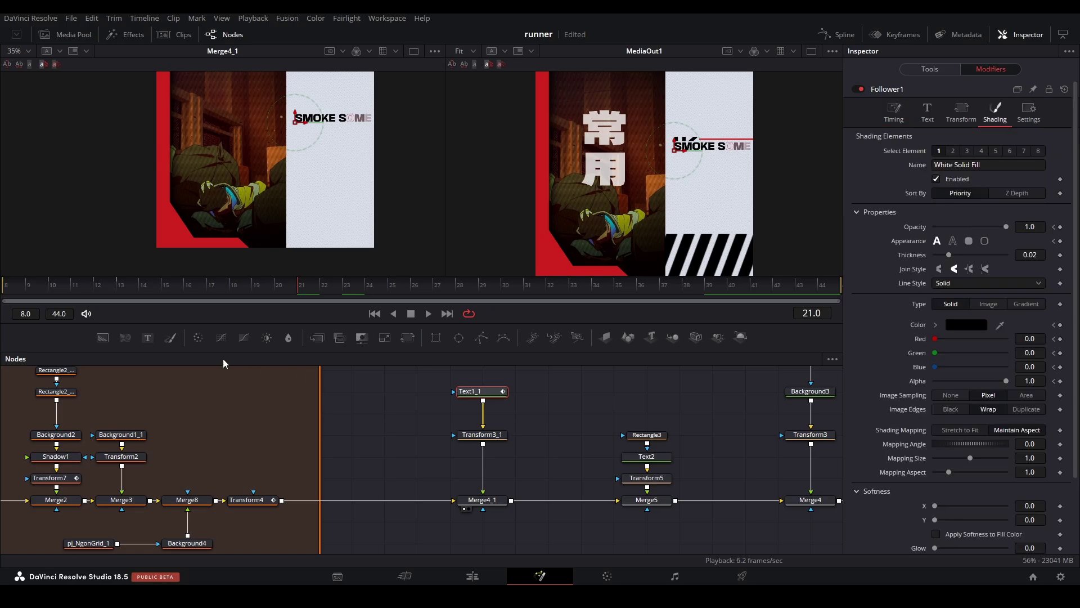
Compare Follower1's opacity, appearance and color keyframes at frames 8, 10, 12 and 13, and play the text animation.
click(48, 300)
drag(48, 300, 7, 304)
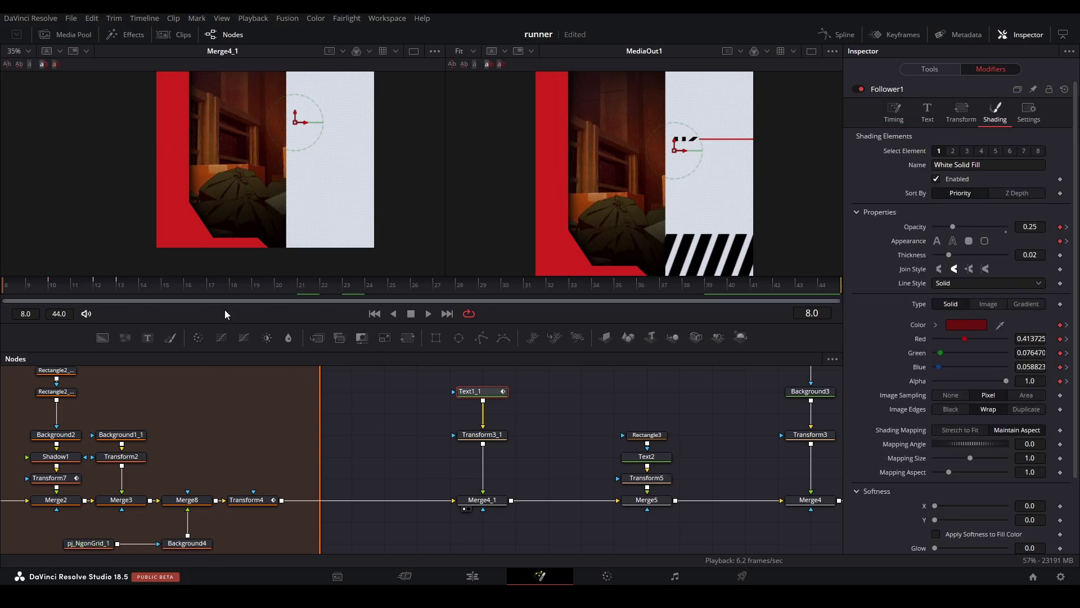
click(49, 298)
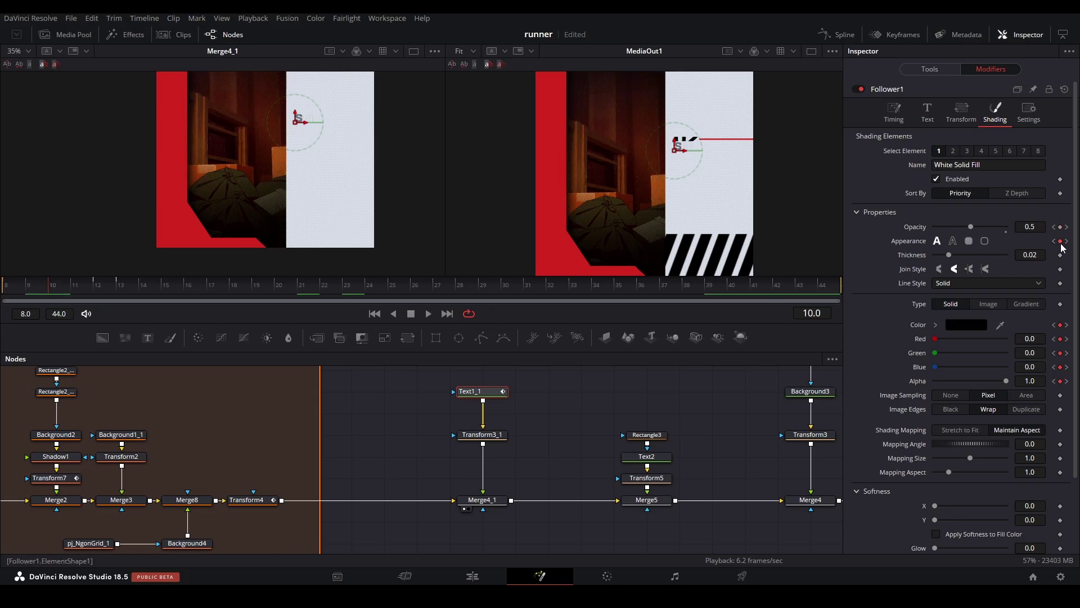
click(6, 285)
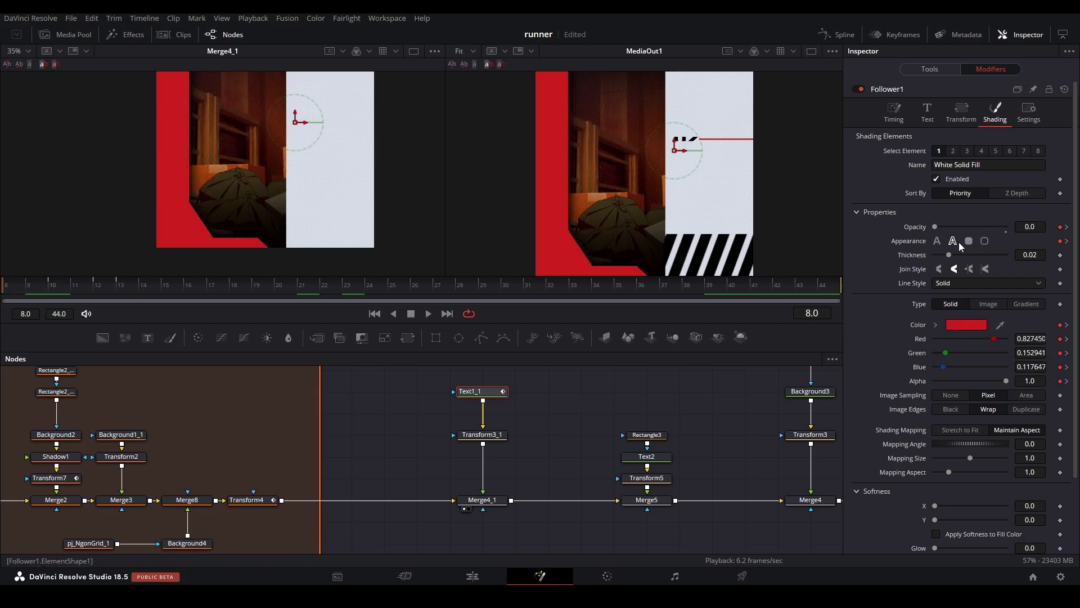
click(50, 285)
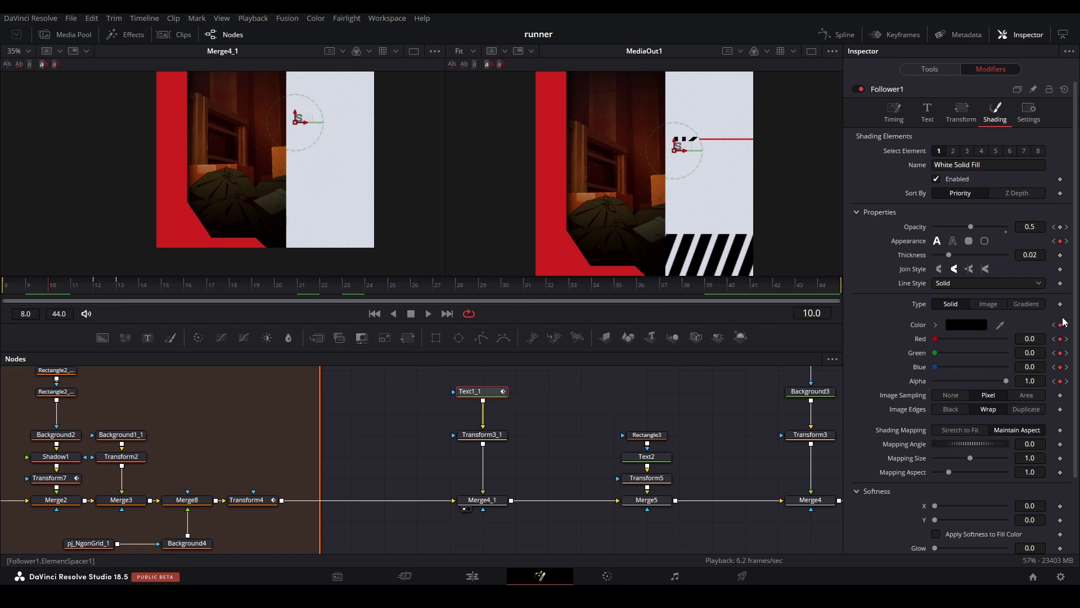
click(12, 290)
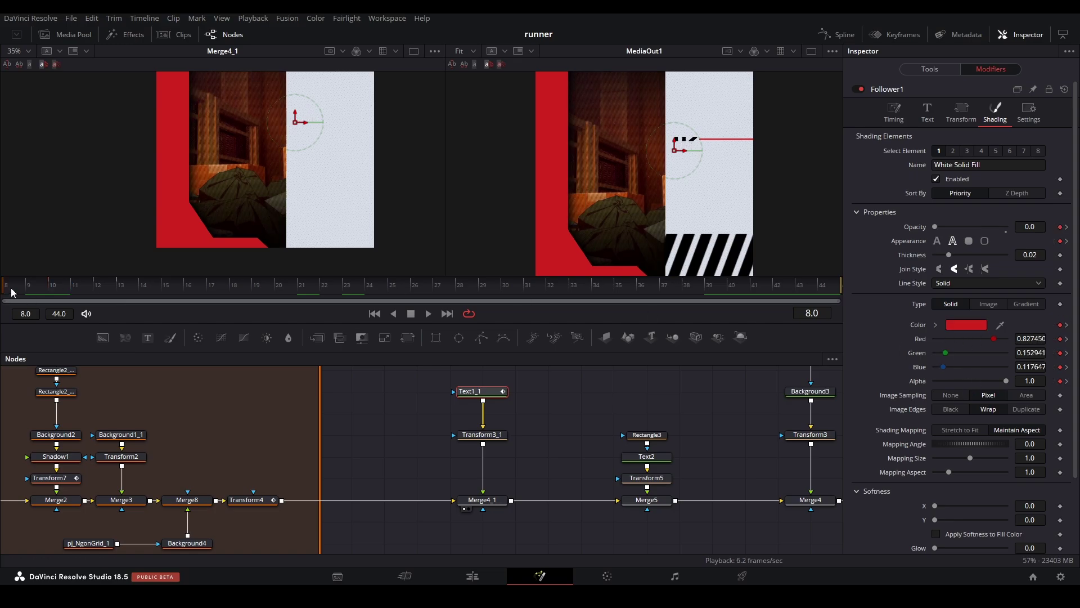
click(1067, 381)
click(1067, 381)
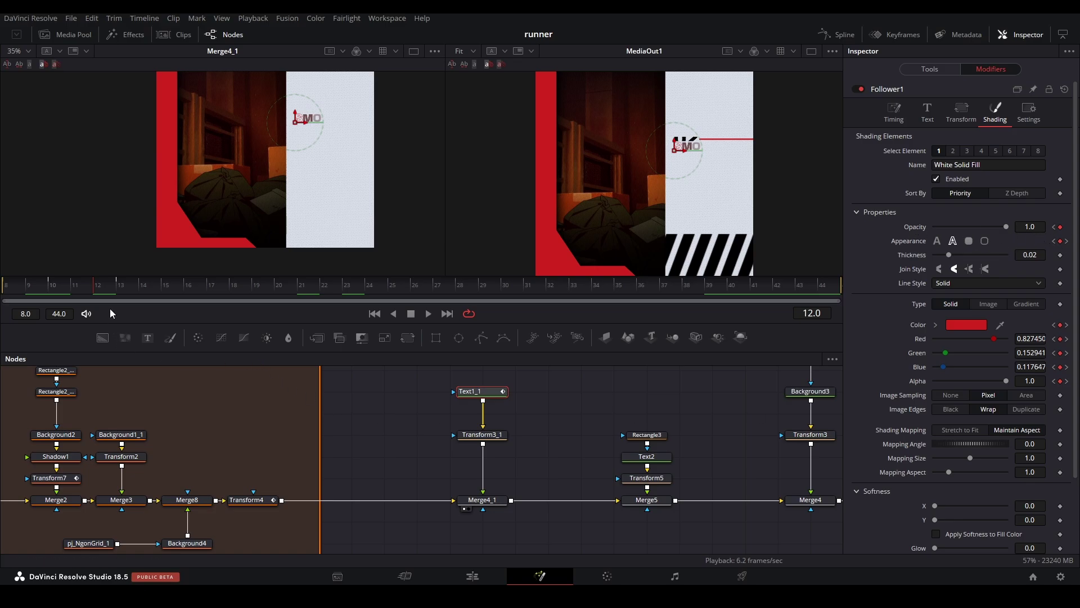
click(121, 288)
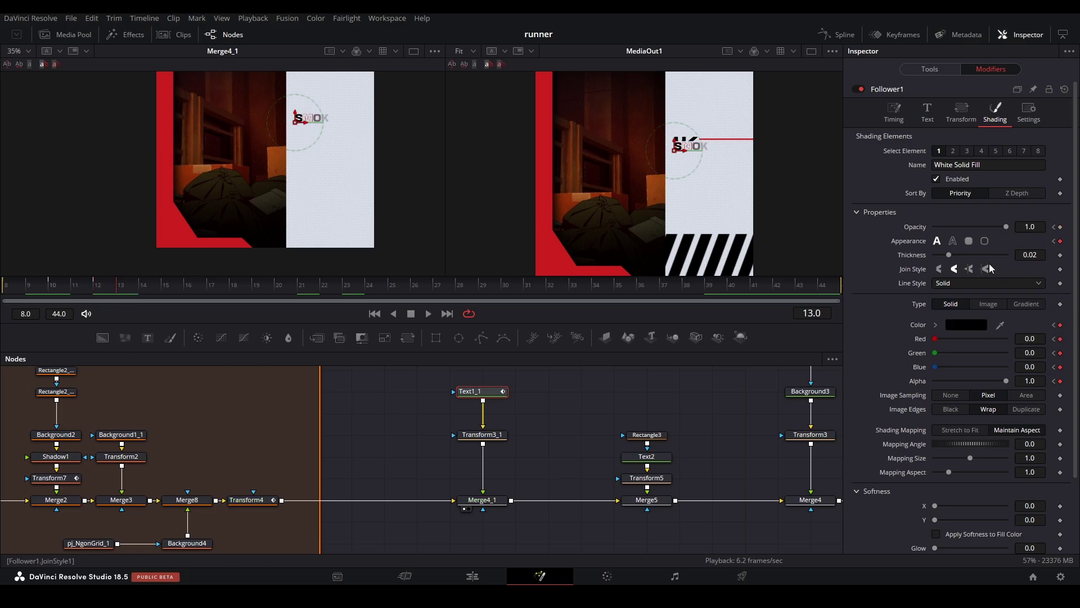
key(space)
With Merge5 in view, examine the diagonal stripes' Text2 settings and their Rectangle3 mask.
scroll(332, 128, up, 5)
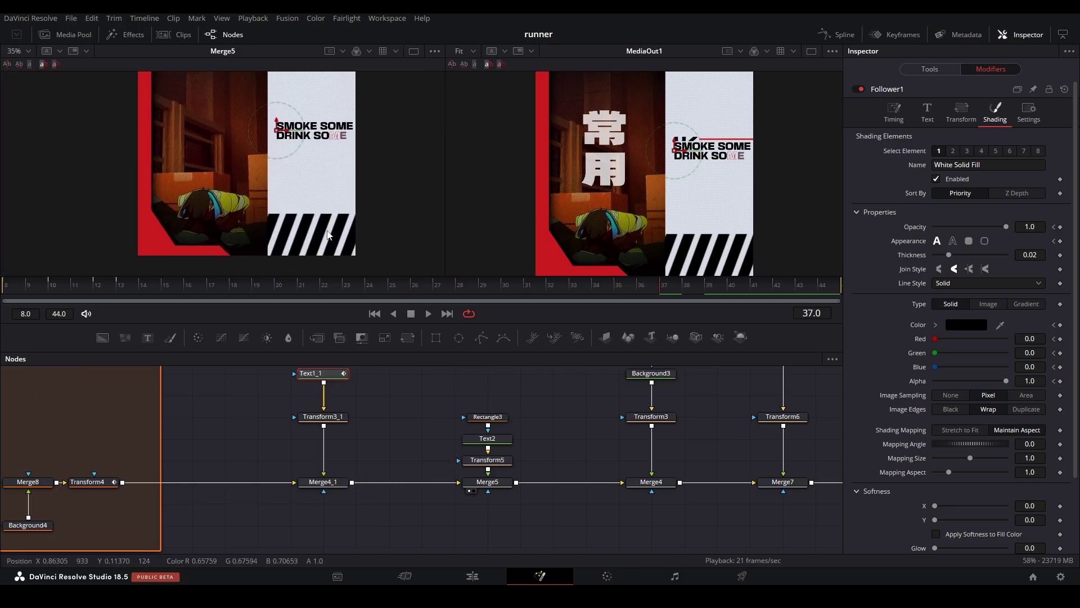
scroll(330, 208, up, 2)
click(487, 439)
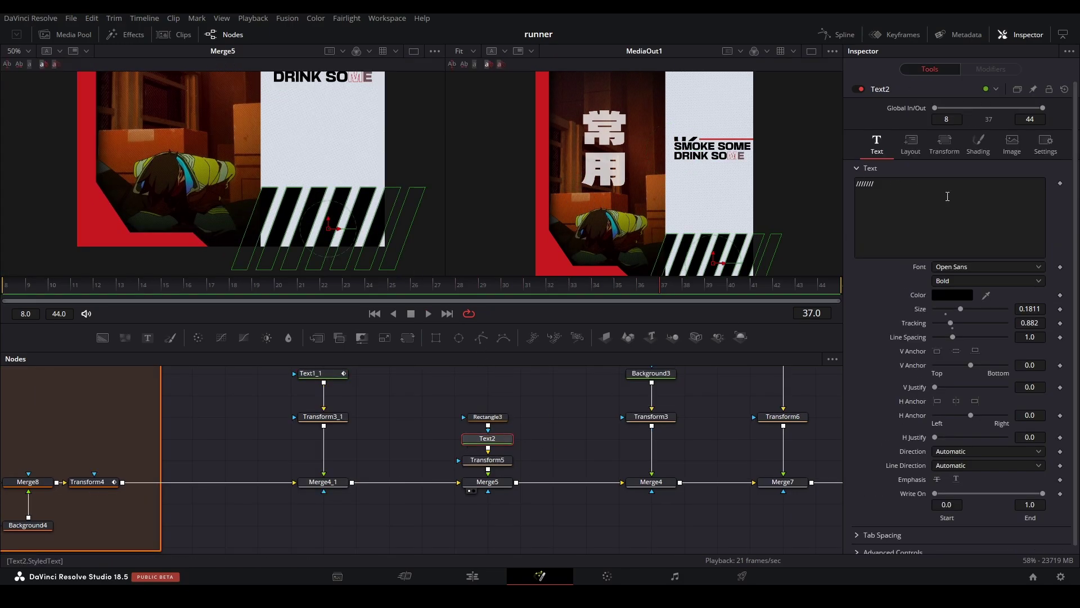
click(487, 417)
click(531, 394)
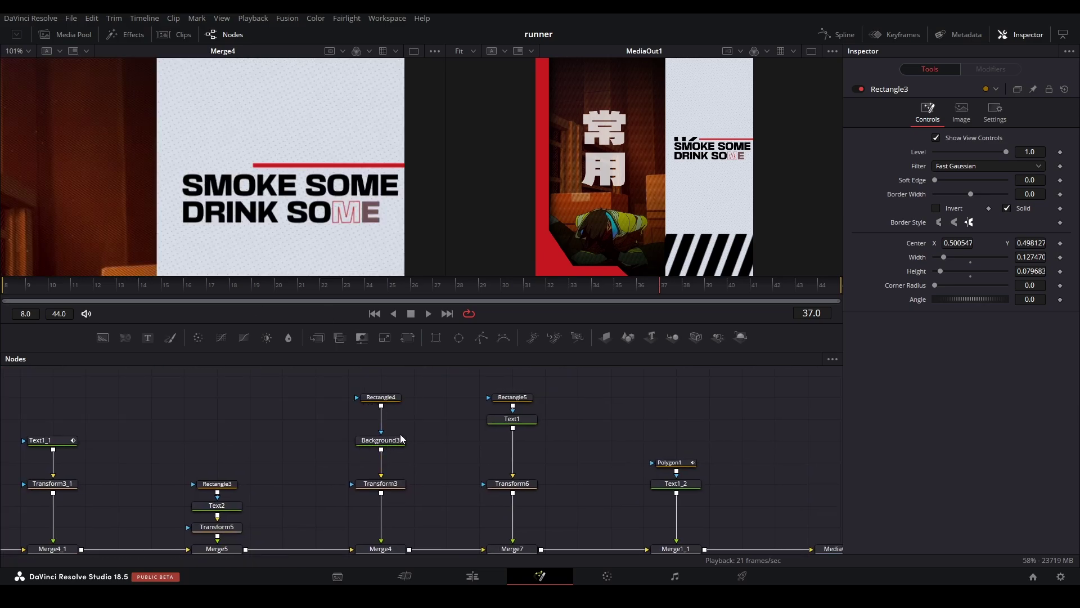
With Merge4 in view, examine how Background3, the Rectangle4 mask and Transform3 form and position the red line.
click(401, 440)
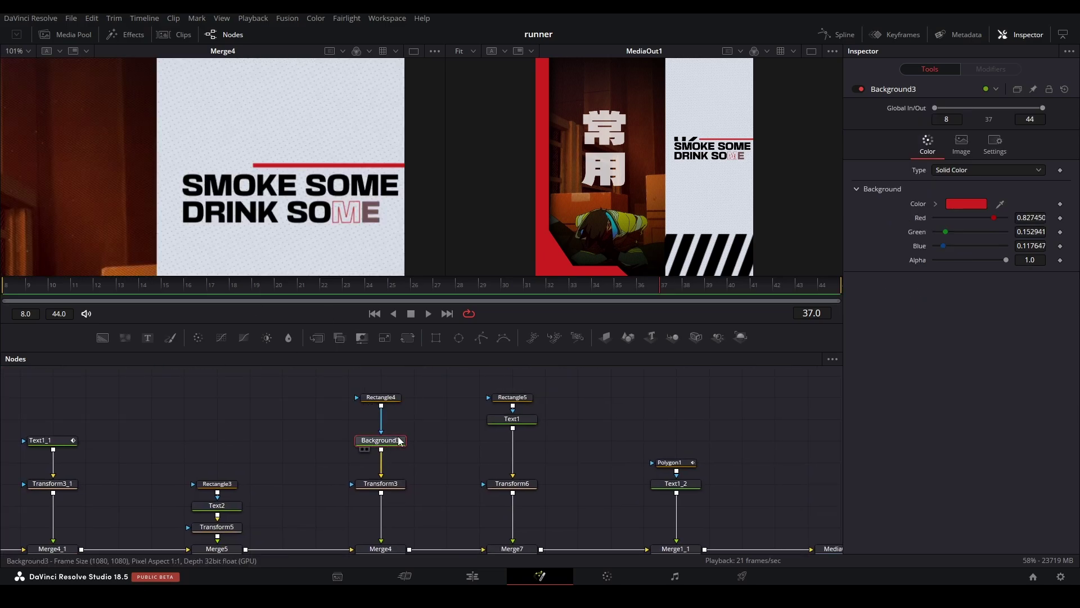
click(387, 398)
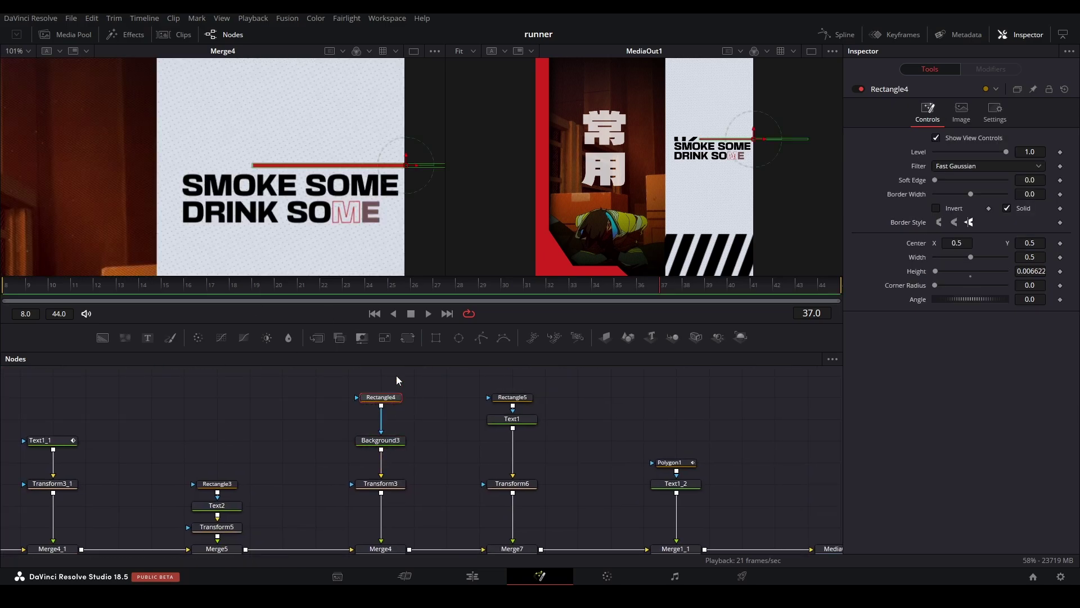
click(399, 483)
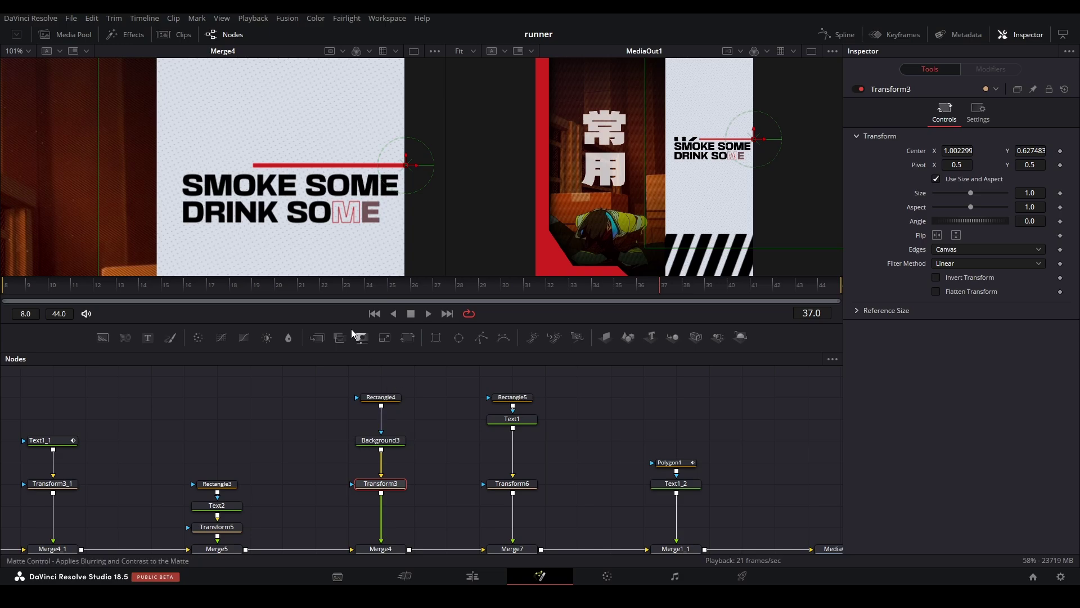
click(369, 462)
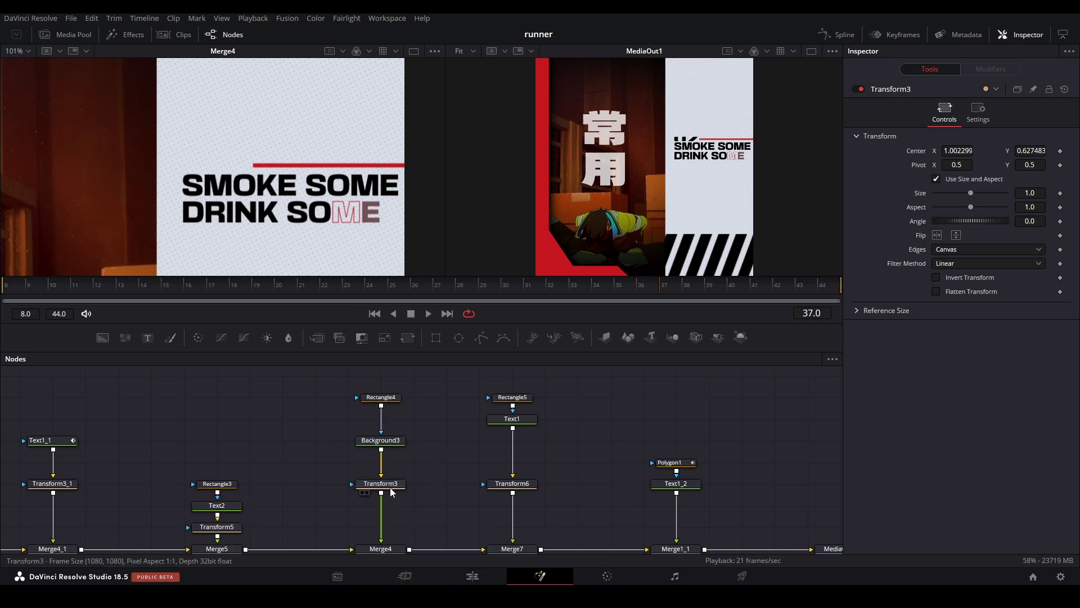
click(392, 485)
scroll(423, 498, down, 3)
scroll(412, 439, up, 2)
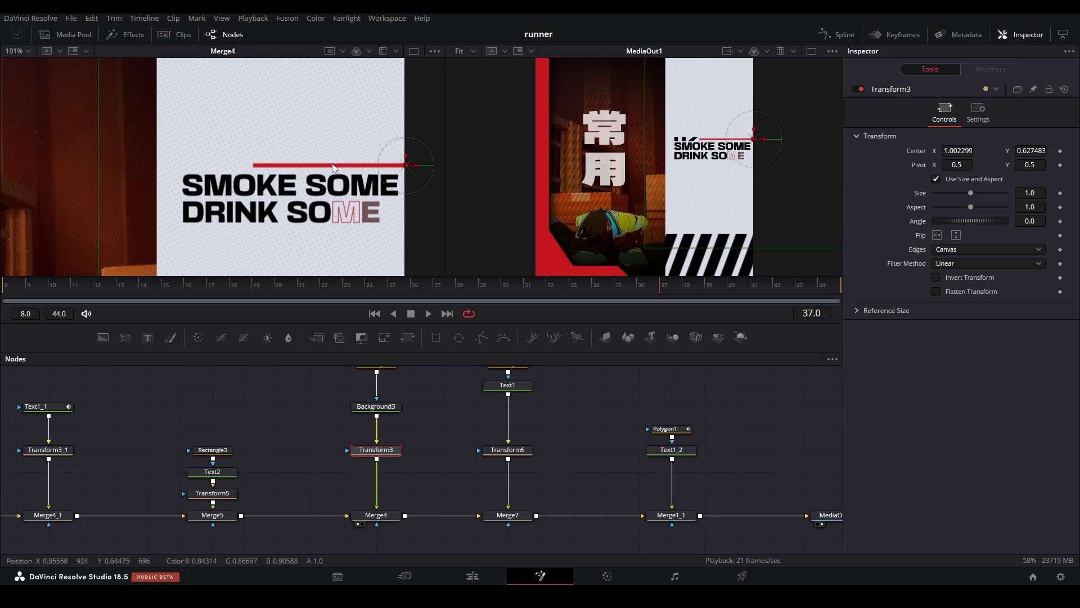
click(415, 419)
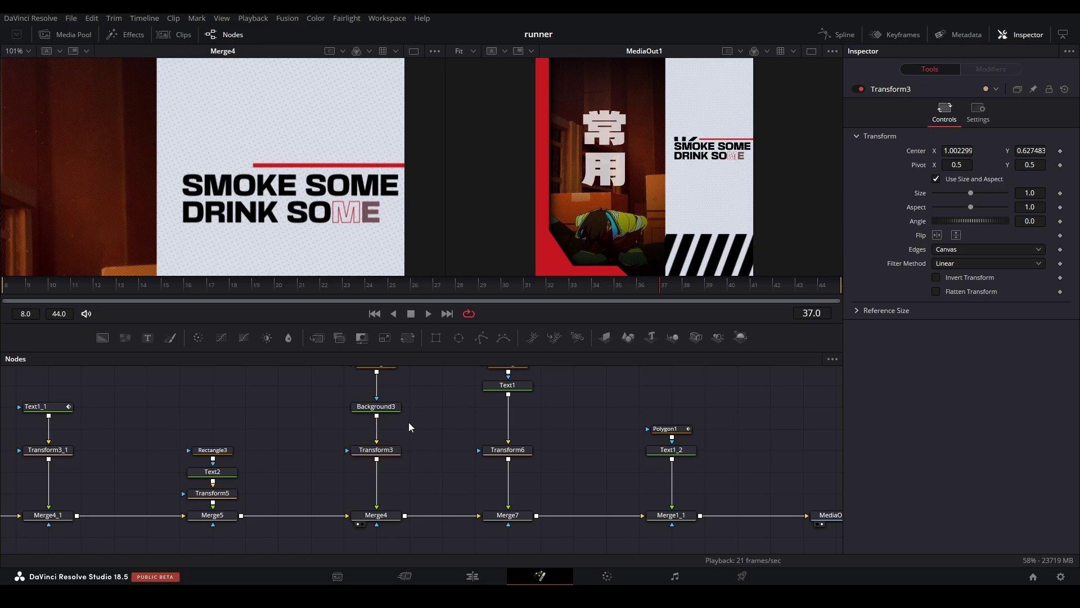
Delete Transform3 and try positioning the red line above the title by moving the Rectangle4 mask directly.
click(384, 450)
key(Delete)
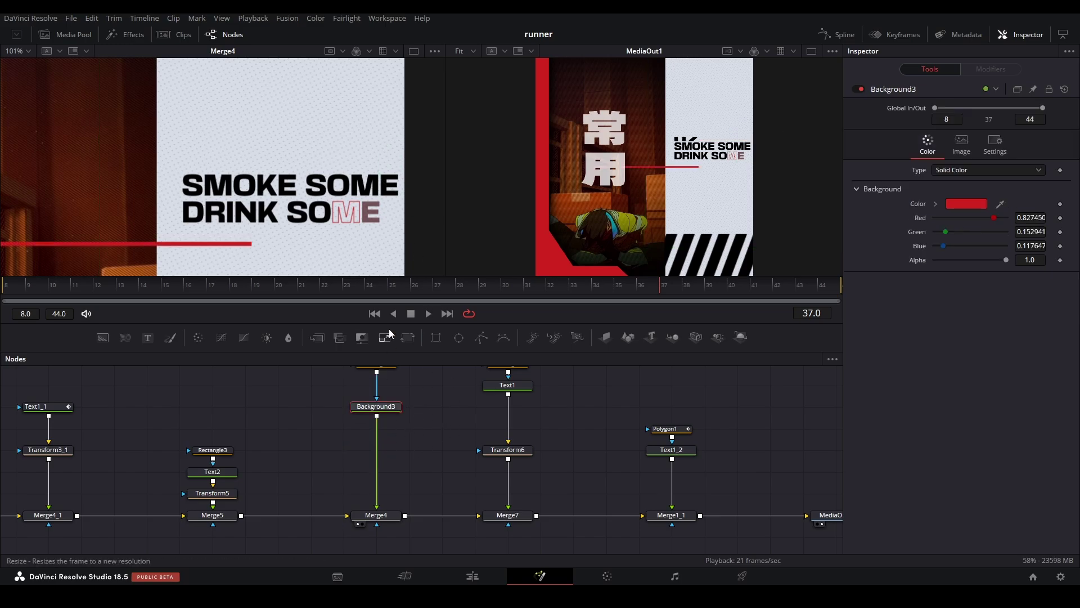
drag(396, 382, 383, 432)
click(364, 414)
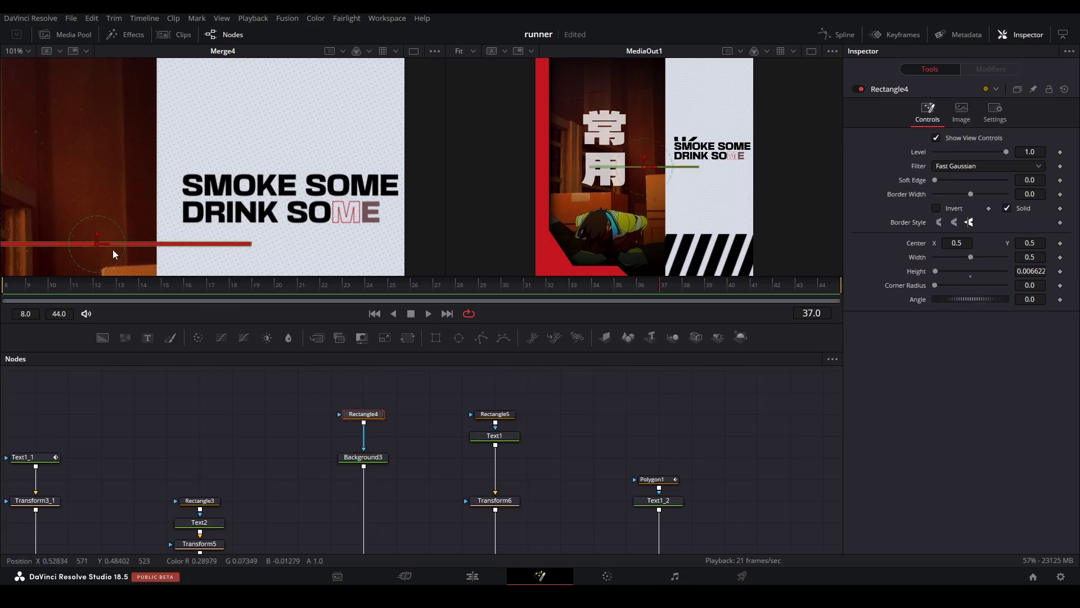
drag(98, 248, 337, 149)
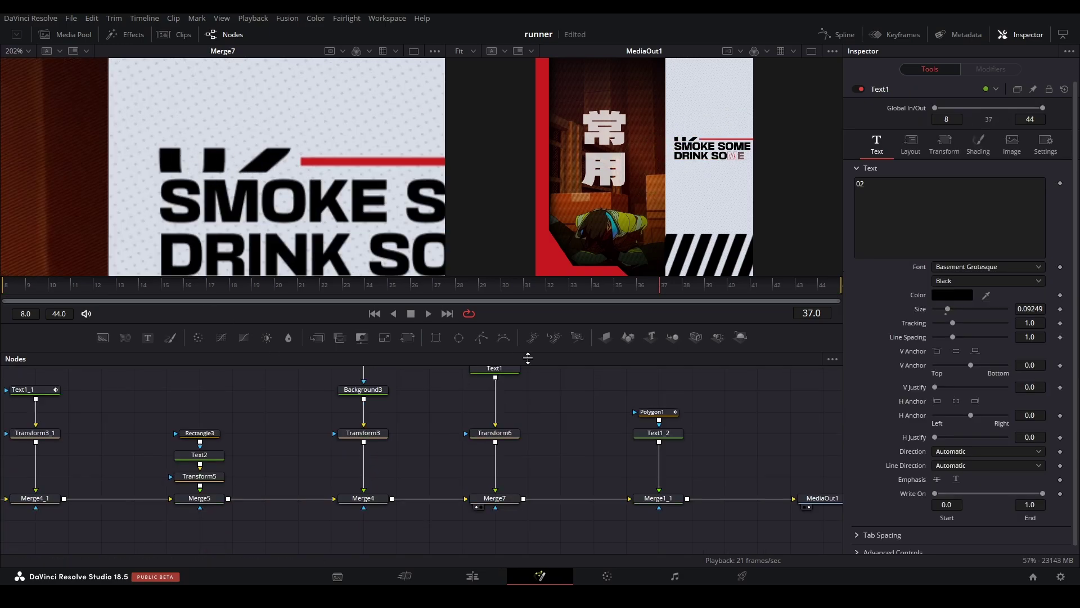
Examine the "02" Text1 node and its Rectangle5 mask, trying the mask lower over the text and undoing the move.
drag(515, 376, 463, 417)
click(457, 410)
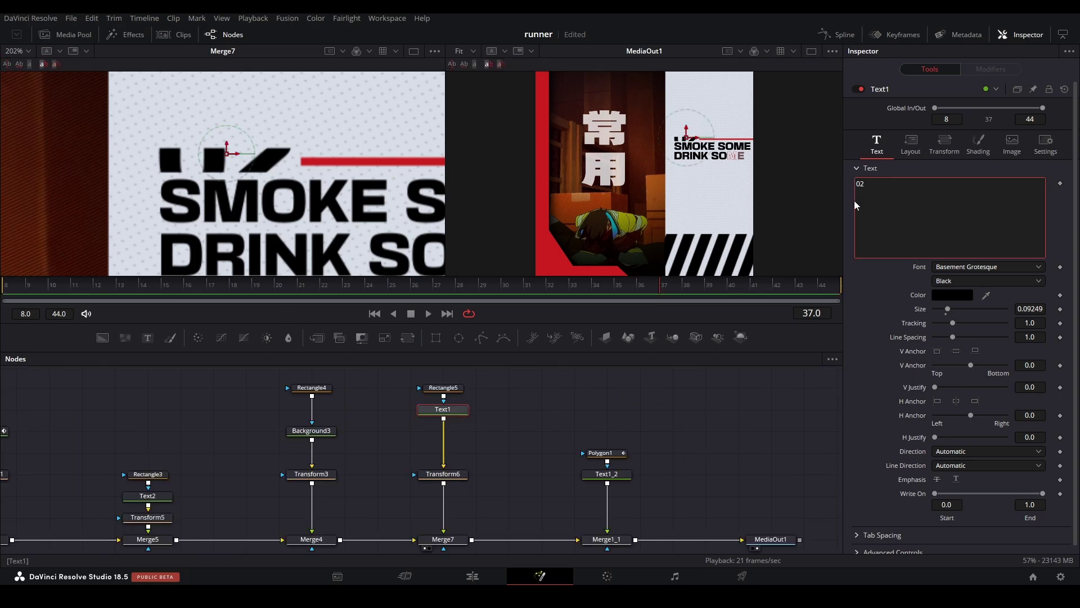
click(443, 388)
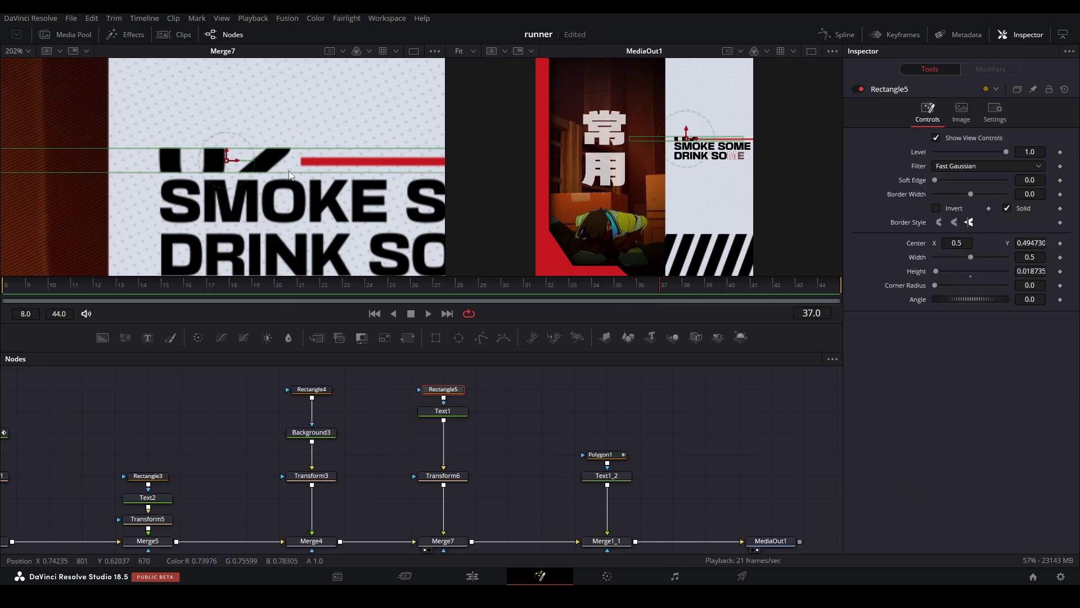
drag(289, 173, 277, 233)
key(ctrl+z)
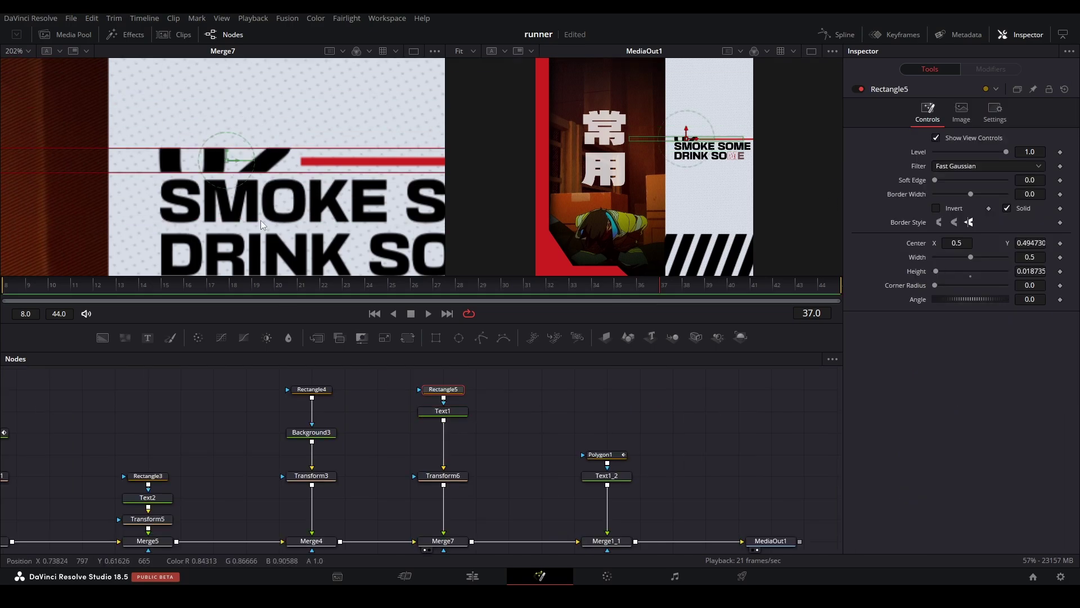
click(523, 387)
scroll(331, 207, down, 8)
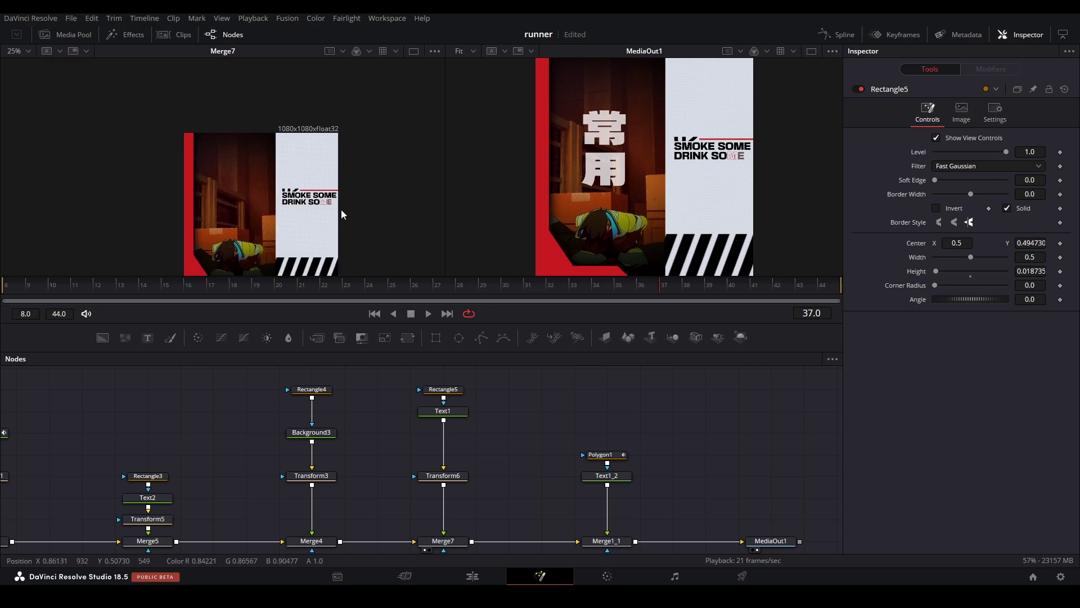
With Merge1_1 in view, try lowering Text1_2's white solid fill opacity to 0.157 and undo it.
drag(341, 210, 306, 175)
click(589, 550)
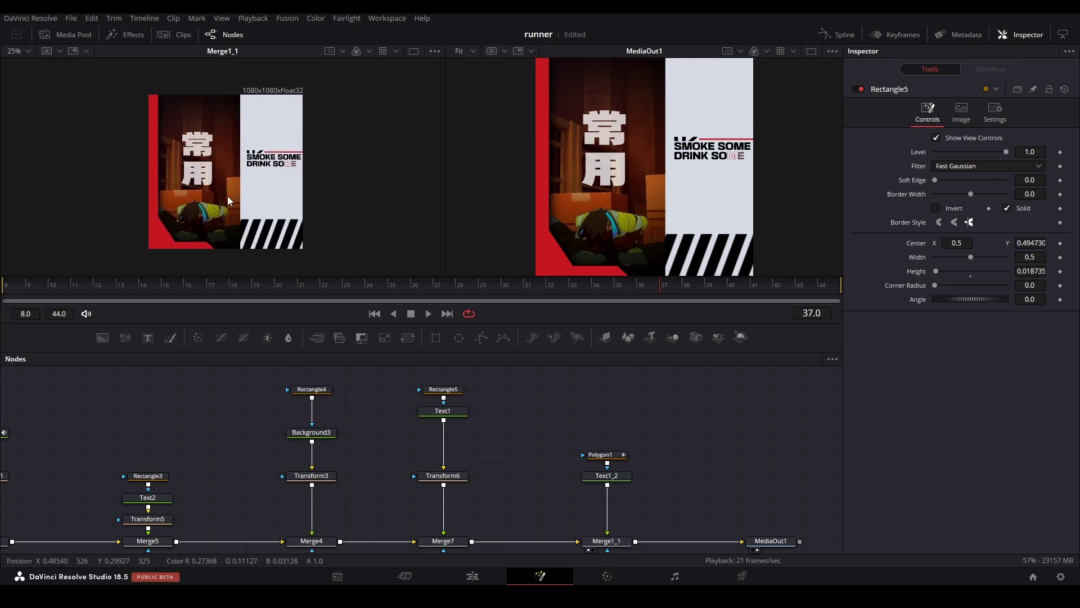
click(619, 477)
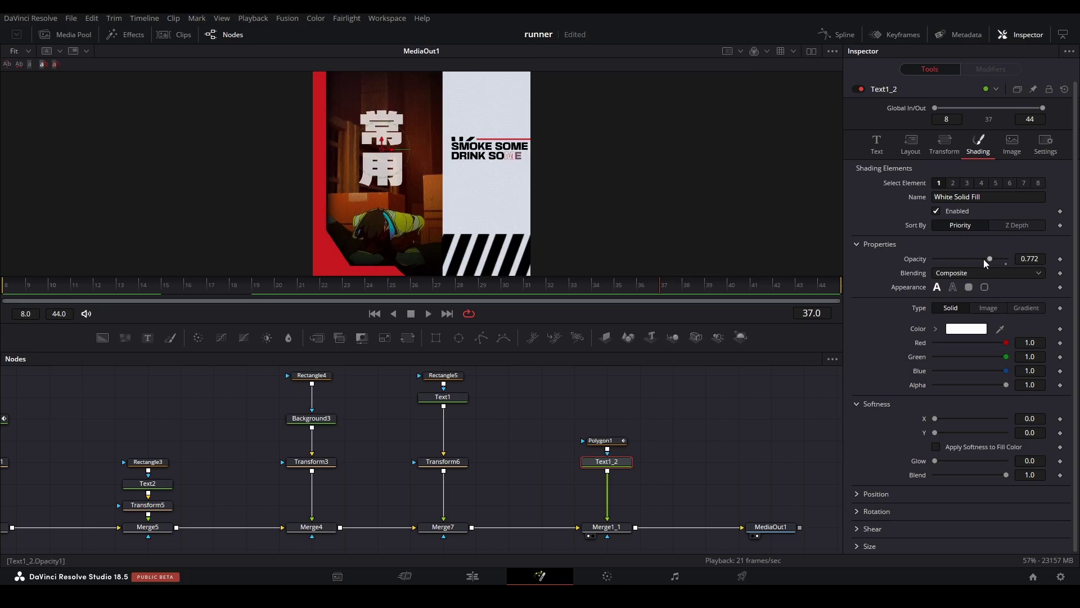
scroll(367, 168, up, 5)
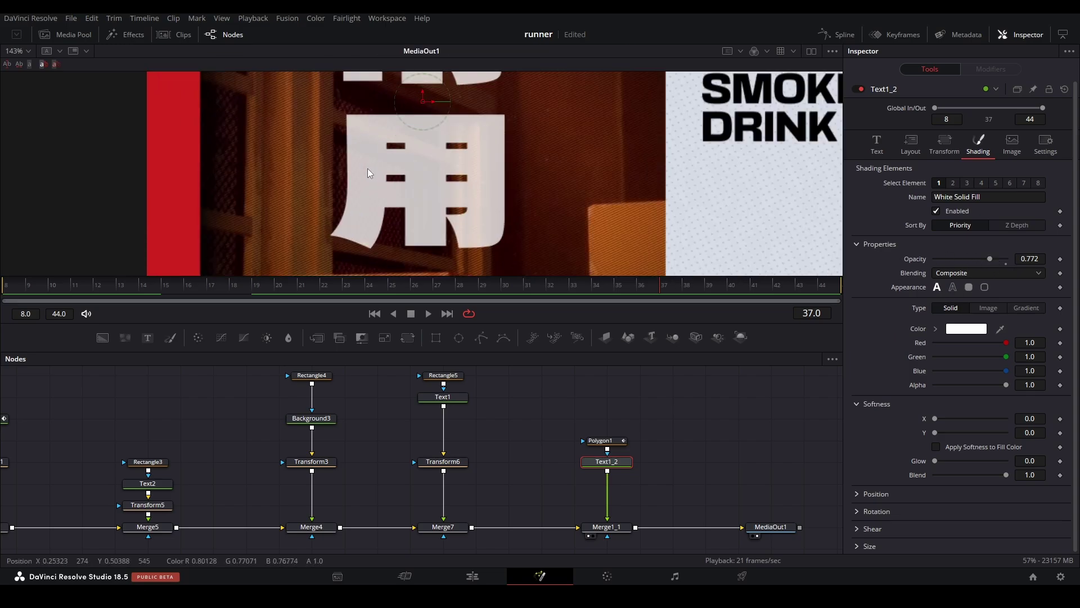
drag(990, 259, 948, 258)
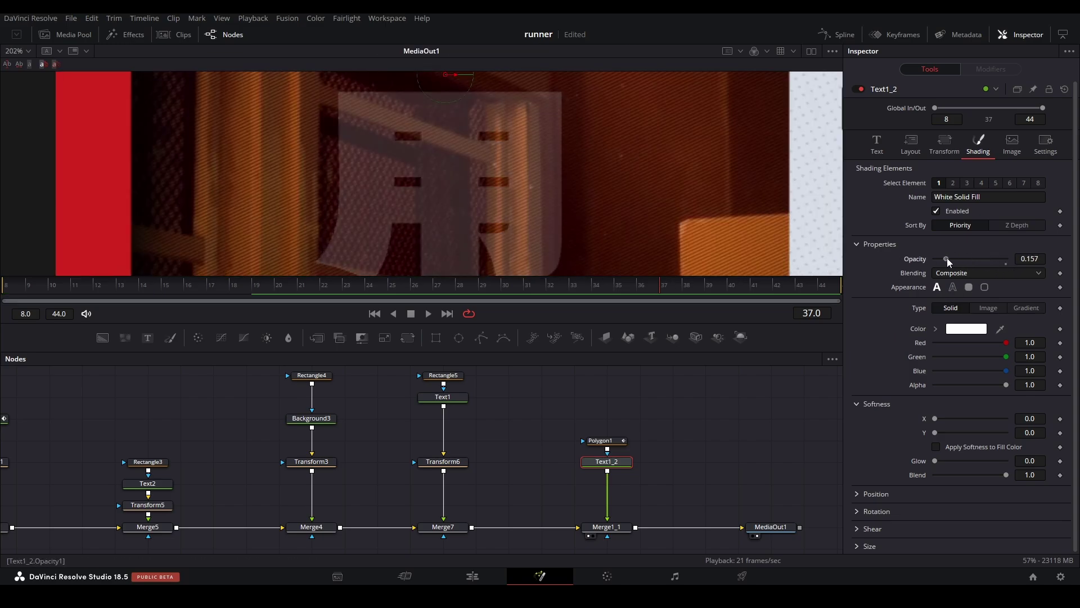
key(ctrl+z)
click(688, 443)
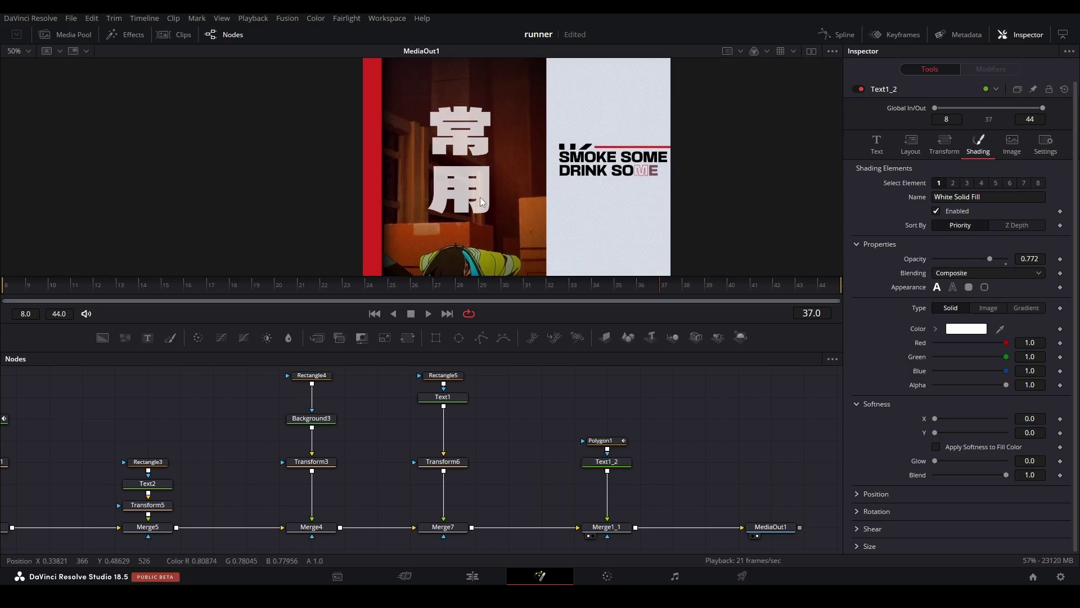
Try raising Text1_2's white solid fill opacity to 1.0 for comparison and undo it.
scroll(495, 184, down, 2)
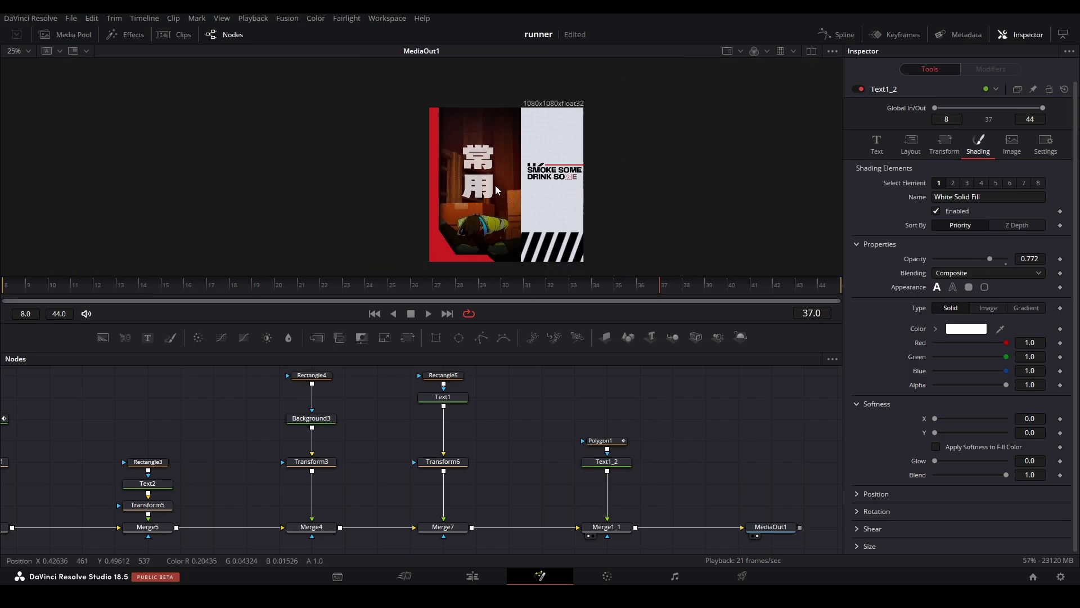
scroll(495, 185, up, 2)
drag(990, 260, 1008, 260)
scroll(463, 164, down, 2)
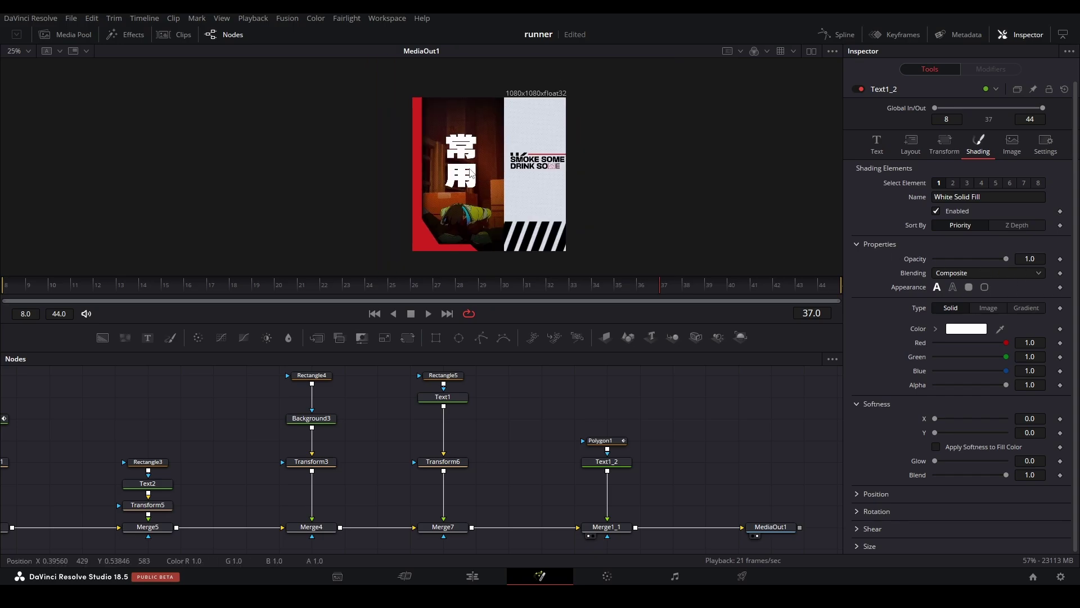
scroll(471, 168, up, 2)
key(ctrl+z)
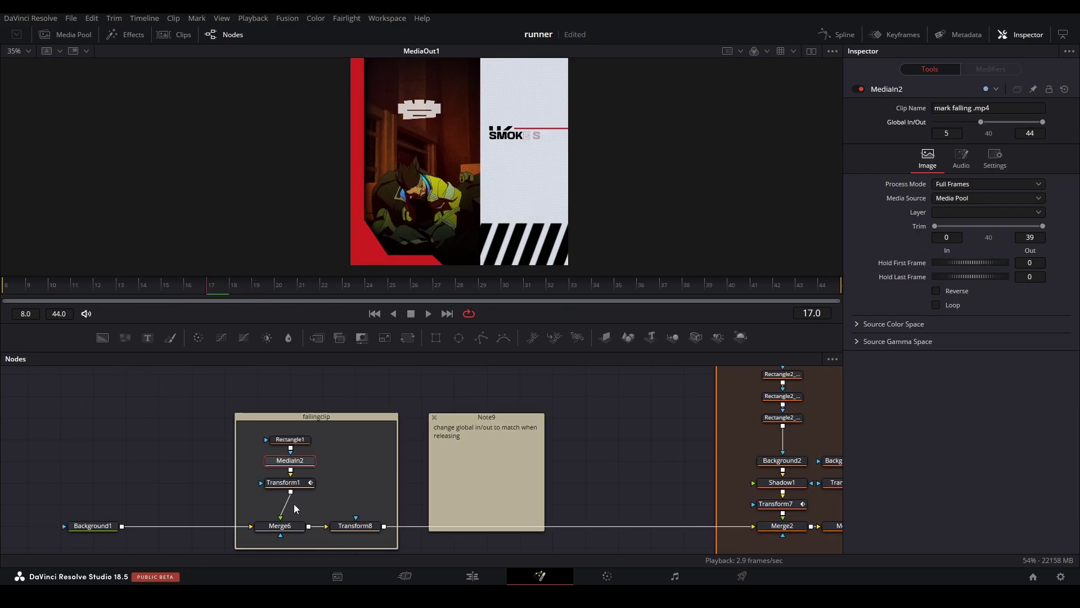
Try shifting MediaIn2's Global In/Out range to -3 and 36, and undo the shift.
drag(1007, 122, 996, 127)
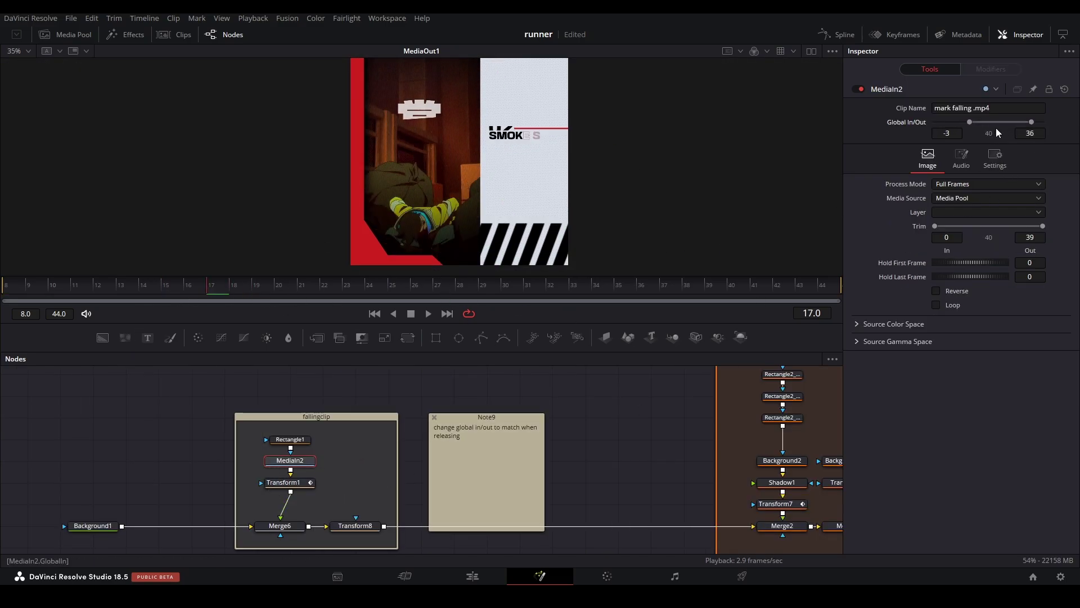
key(ctrl+z)
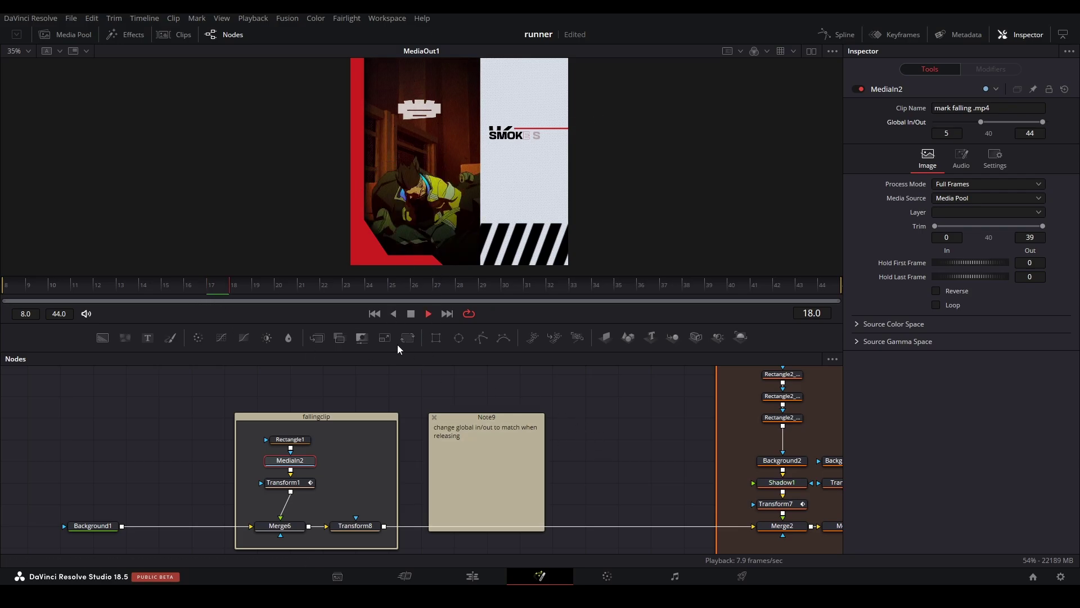
On the edit timeline, enable the V6 Adjustment Clip at 01:00:07:12 and the V4 one above the Fusion Composition, and scrub through the transition.
key(shift+4)
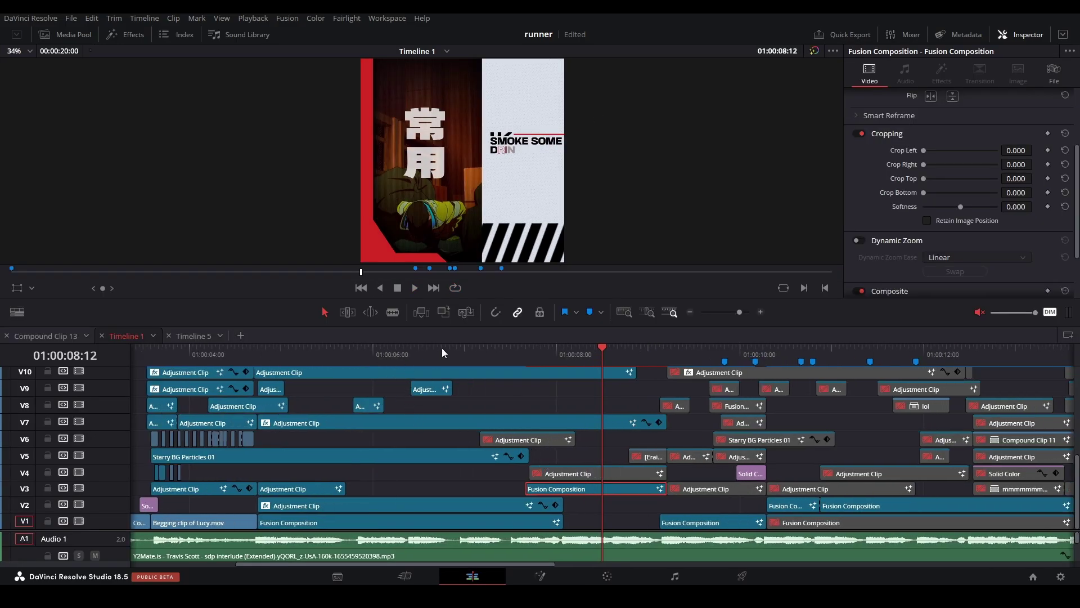
click(480, 360)
click(510, 360)
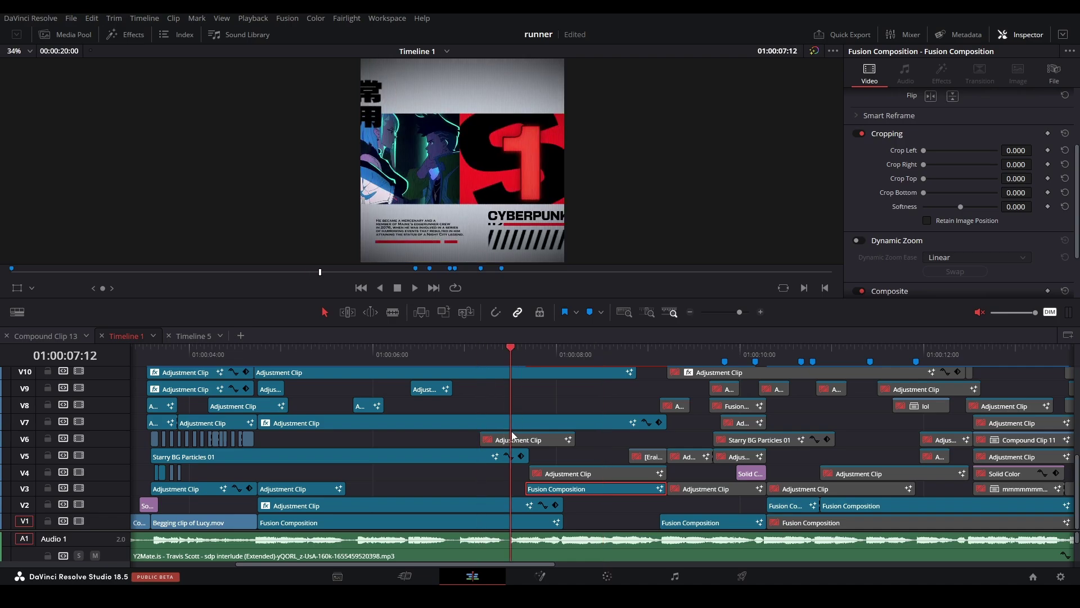
click(511, 439)
key(d)
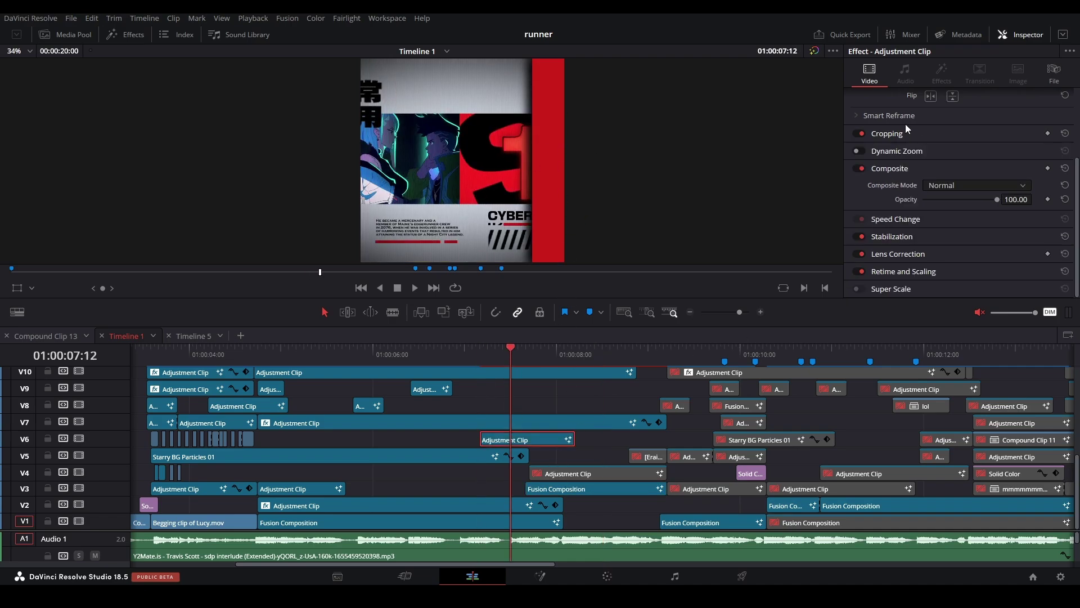
click(467, 578)
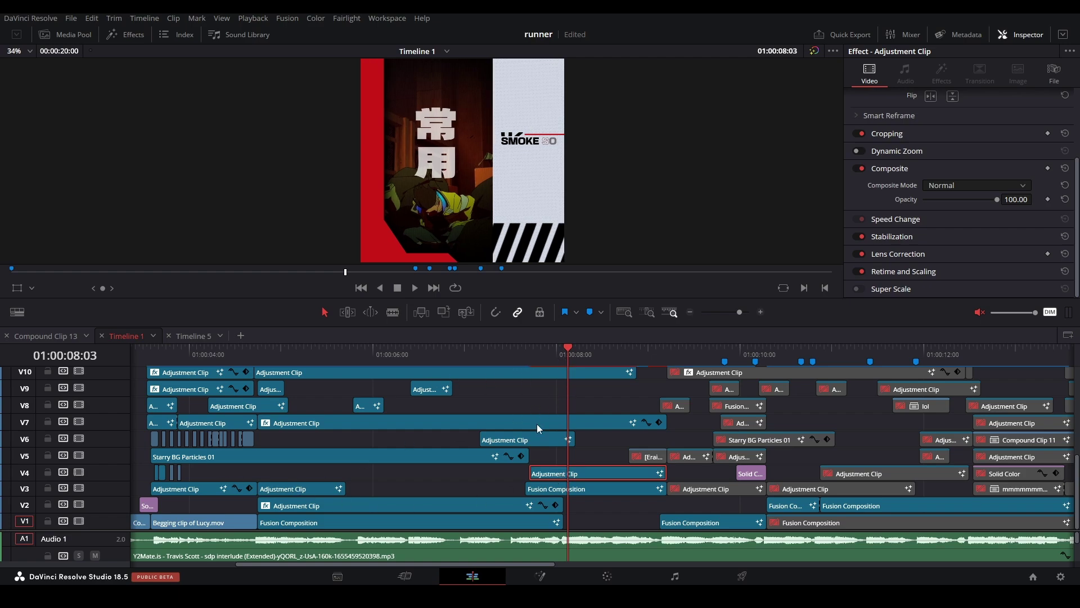
drag(547, 356, 598, 372)
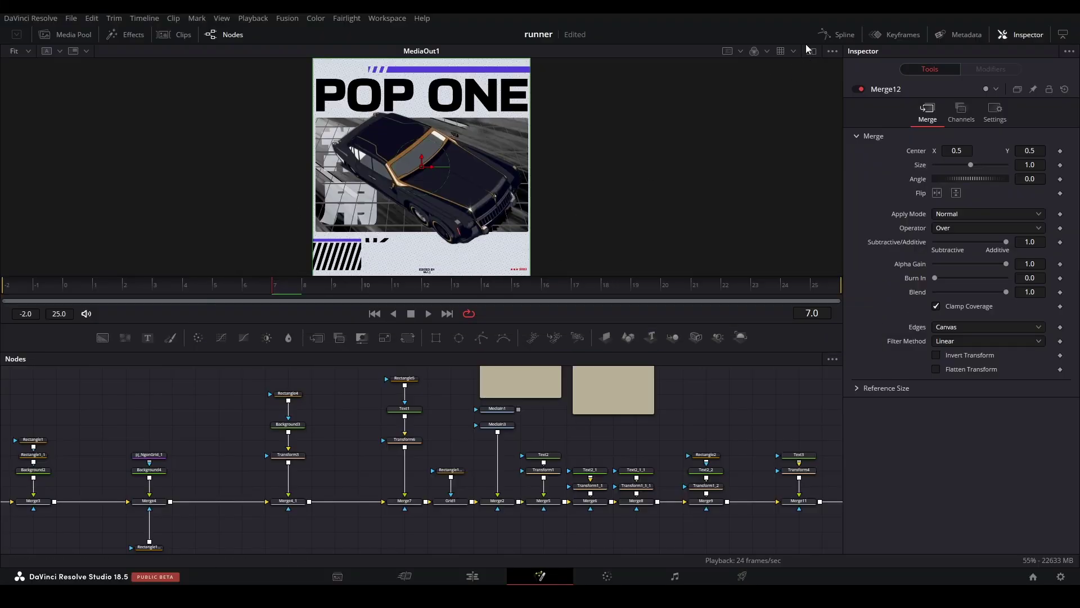
In the POP ONE composition, examine the node chain and the Grid1 settings that draw the grid behind the car.
click(811, 51)
drag(100, 519, 615, 537)
drag(651, 207, 579, 219)
scroll(624, 197, up, 3)
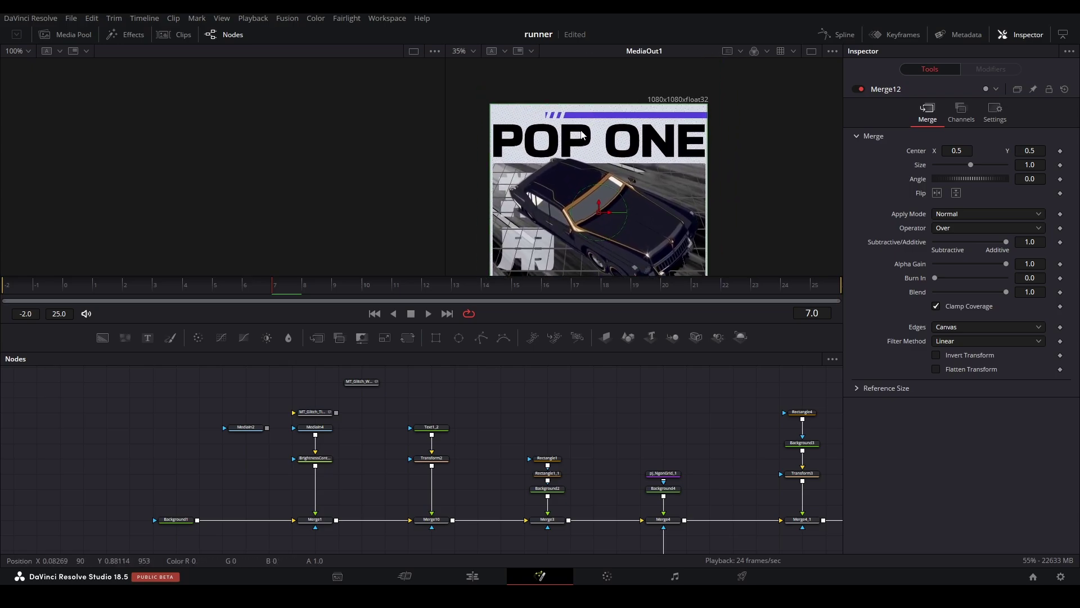
scroll(623, 197, down, 1)
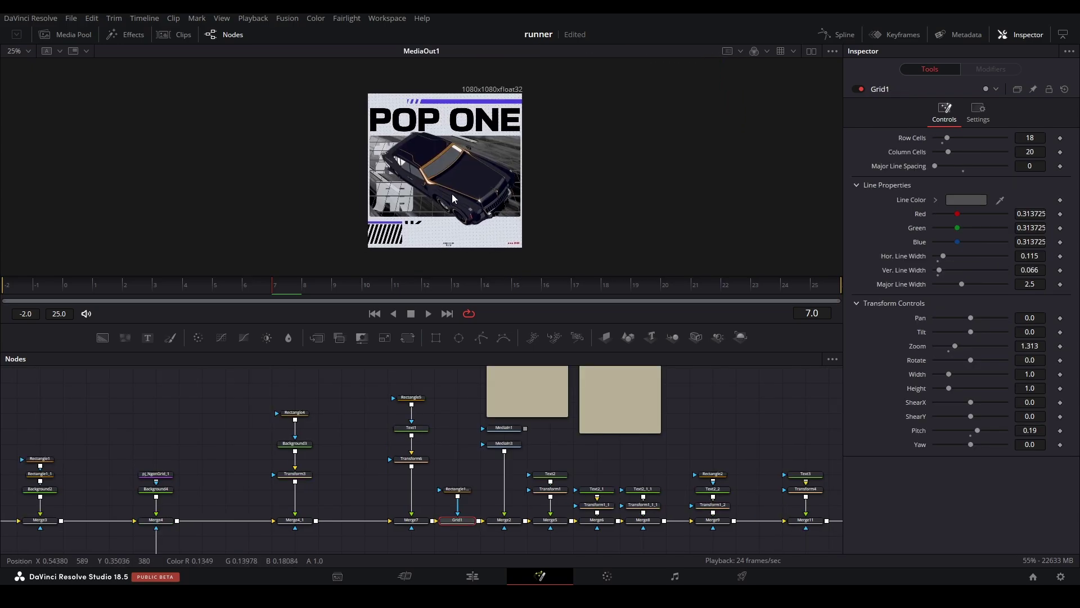
scroll(453, 198, up, 2)
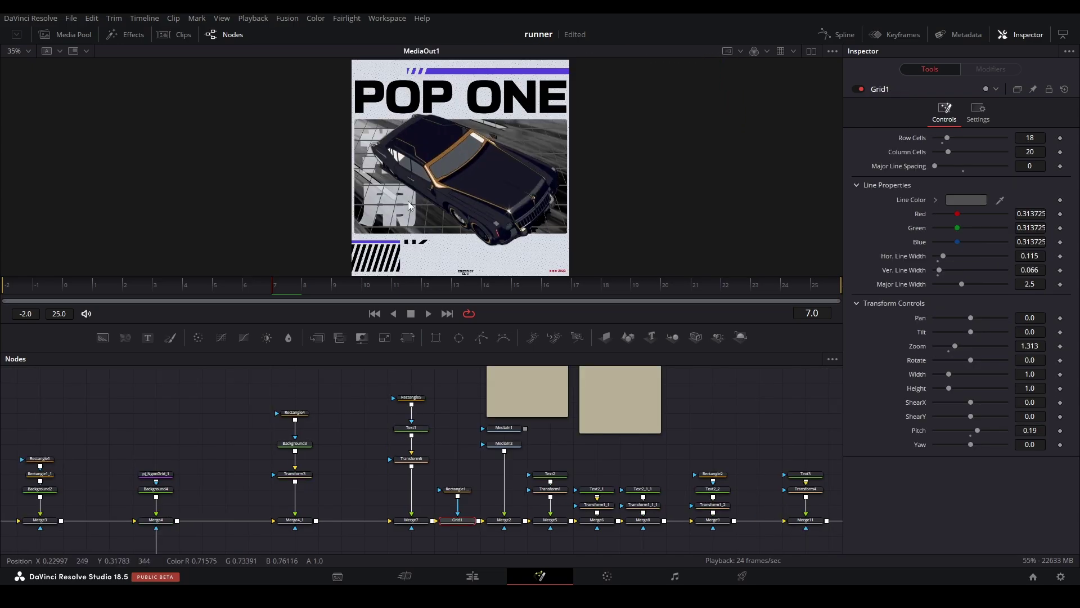
mouse_move(409, 206)
mouse_down()
mouse_move(397, 170)
mouse_move(402, 210)
mouse_up()
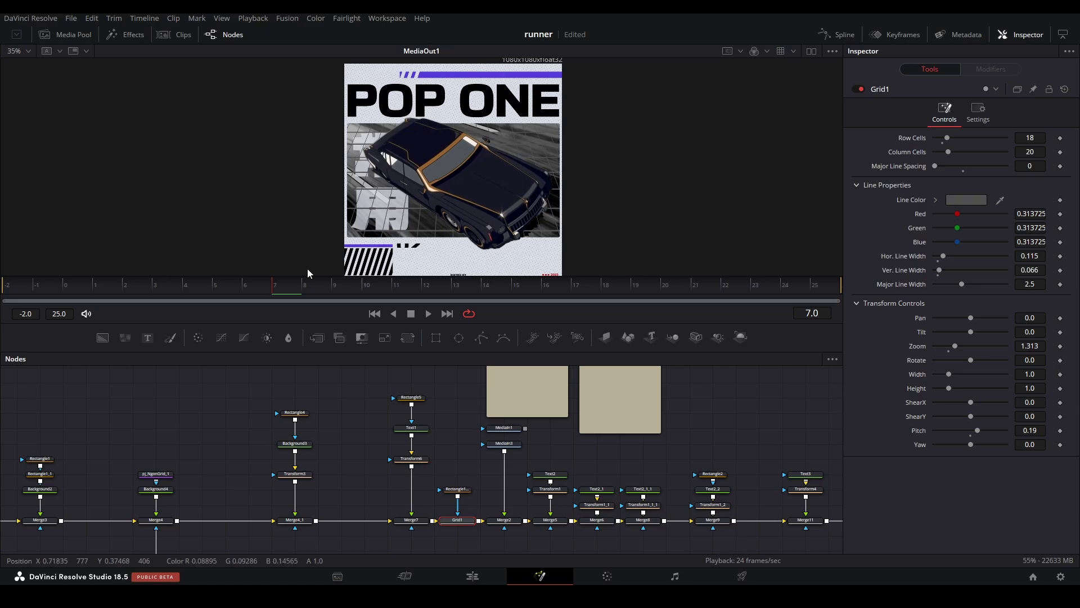
Survey the POP ONE node tree and step through frames 8 to 12, inspecting the car where it overlaps the frame's lower edge.
scroll(183, 400, down, 4)
drag(207, 441, 537, 432)
scroll(440, 414, up, 1)
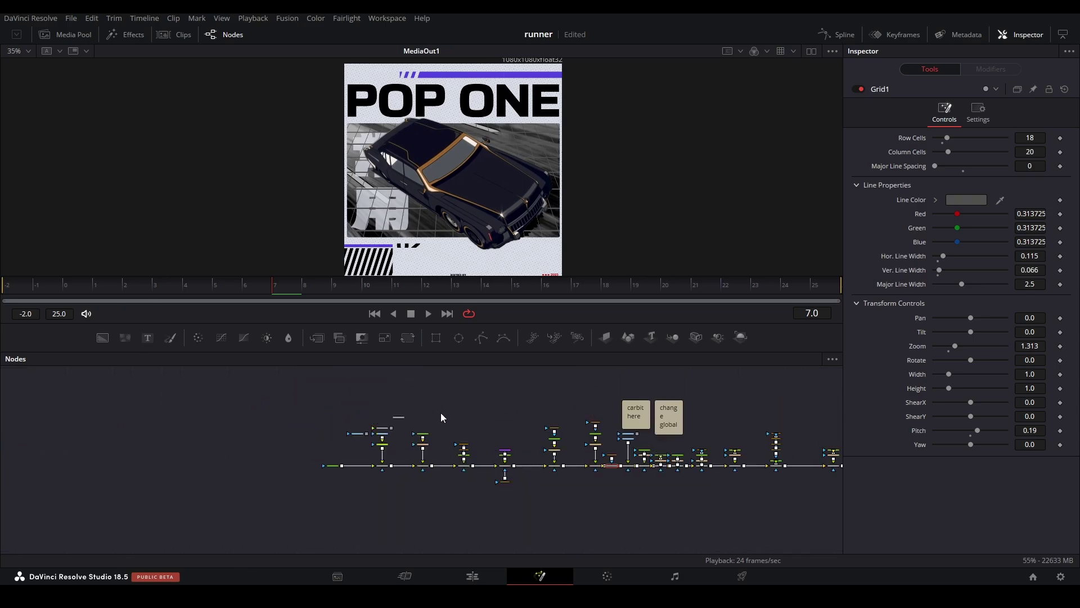
scroll(431, 467, up, 2)
scroll(504, 235, up, 4)
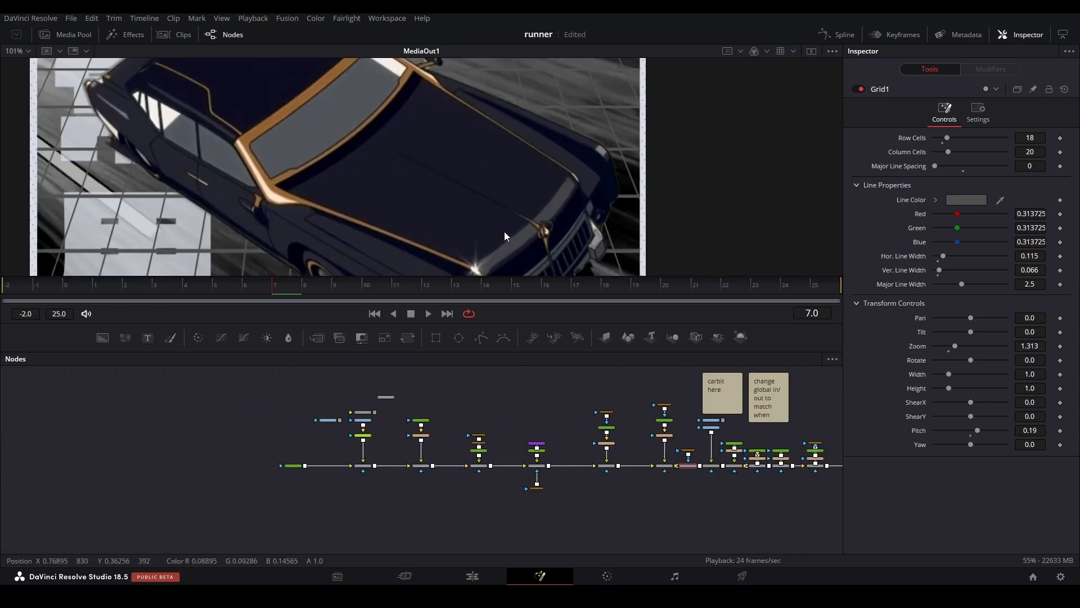
key(Right)
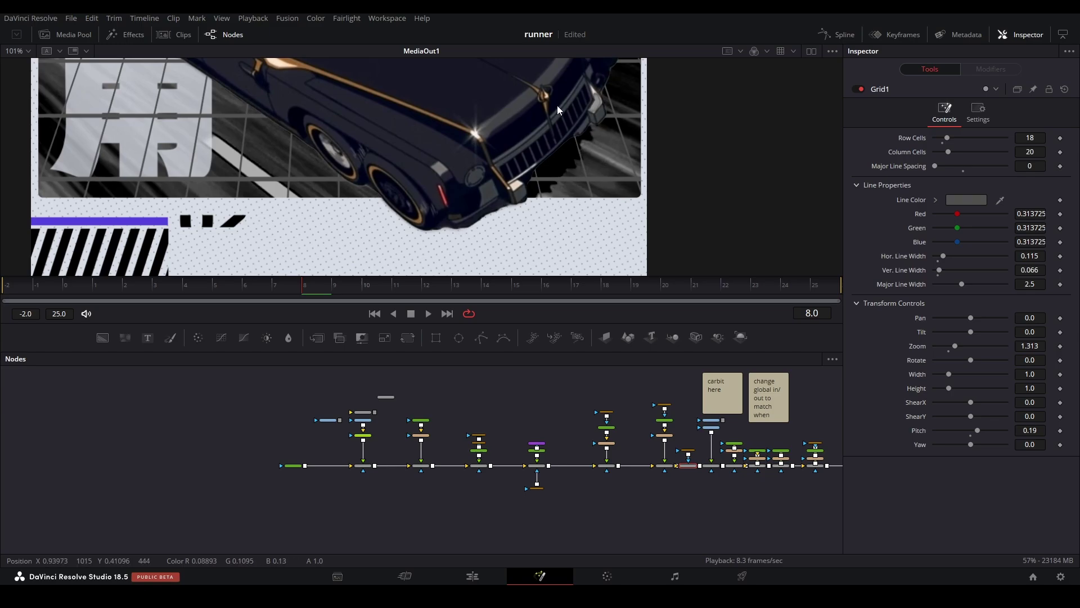
key(Right)
key(Right)
key(Right)
key(Right)
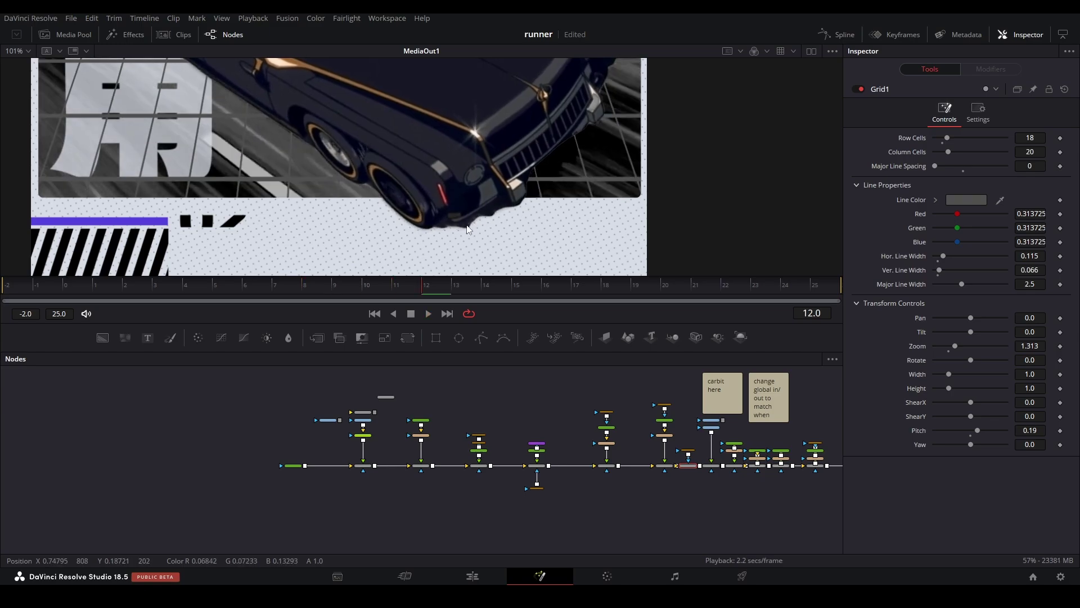
drag(450, 236, 486, 244)
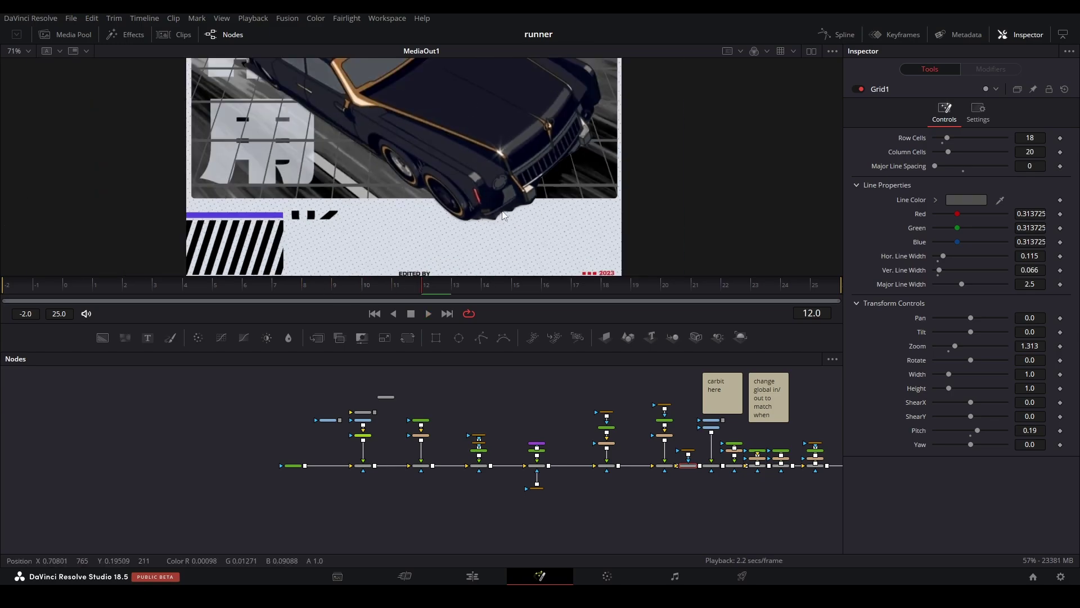
scroll(497, 221, up, 2)
scroll(474, 177, down, 6)
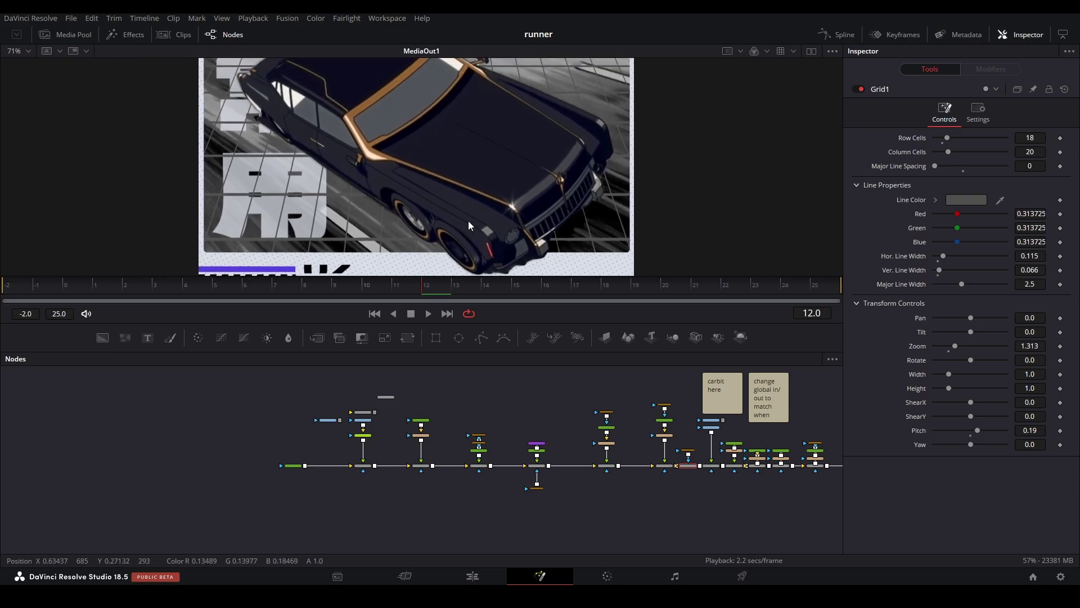
On the edit timeline, play from 01:00:08:20 with the V5 Erai-raws clip enabled, and open that clip in Fusion.
key(shift+4)
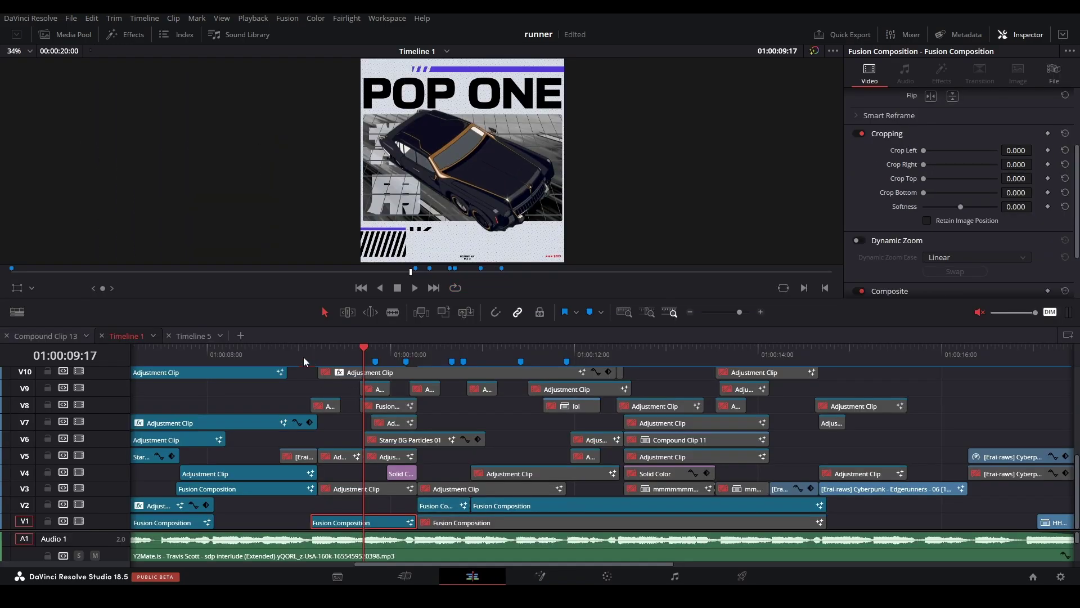
click(303, 356)
click(285, 353)
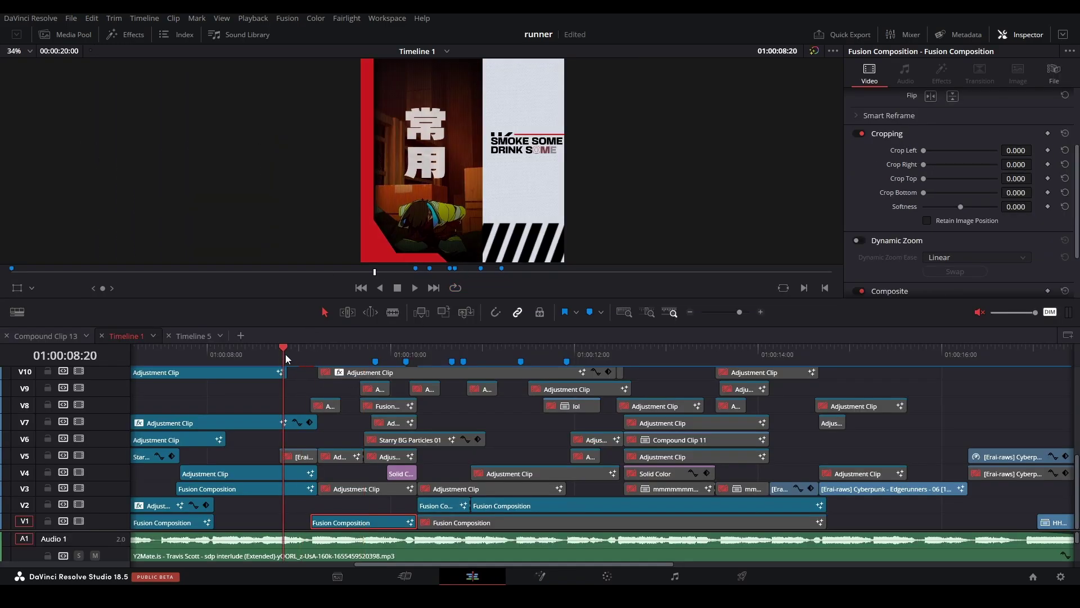
key(space)
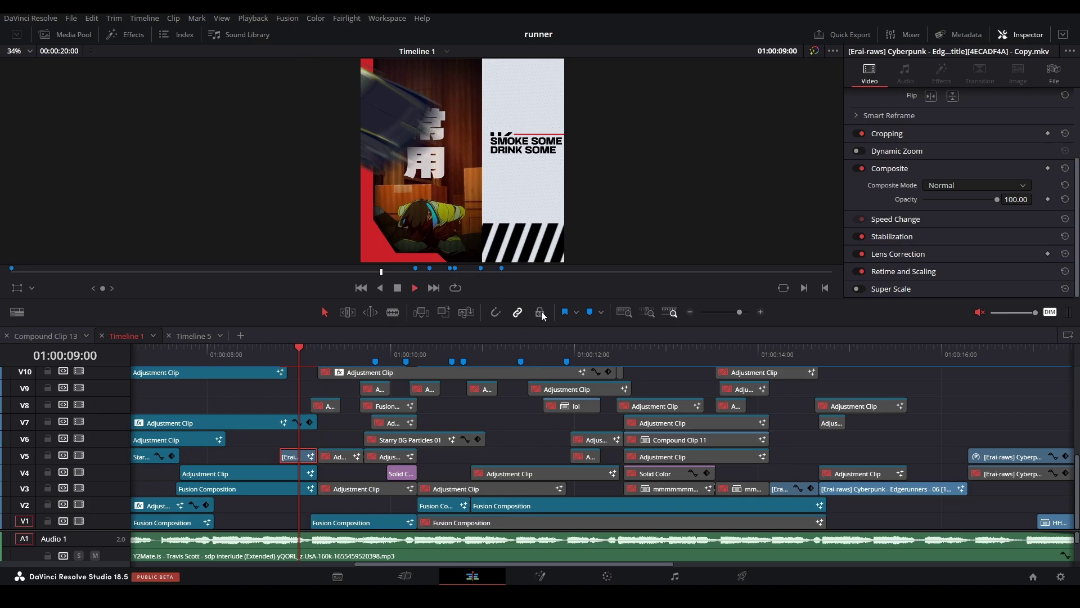
right_click(293, 461)
click(456, 131)
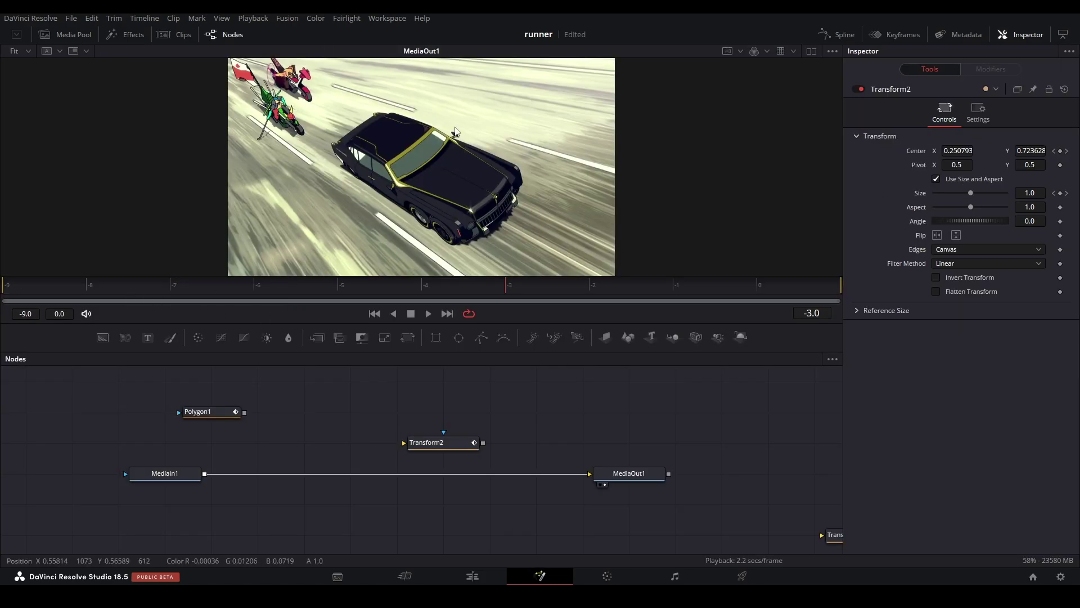
Connect Polygon1 as MediaIn1's mask to cut out the car, and insert Transform2 between MediaIn1 and MediaOut1.
drag(245, 413, 169, 474)
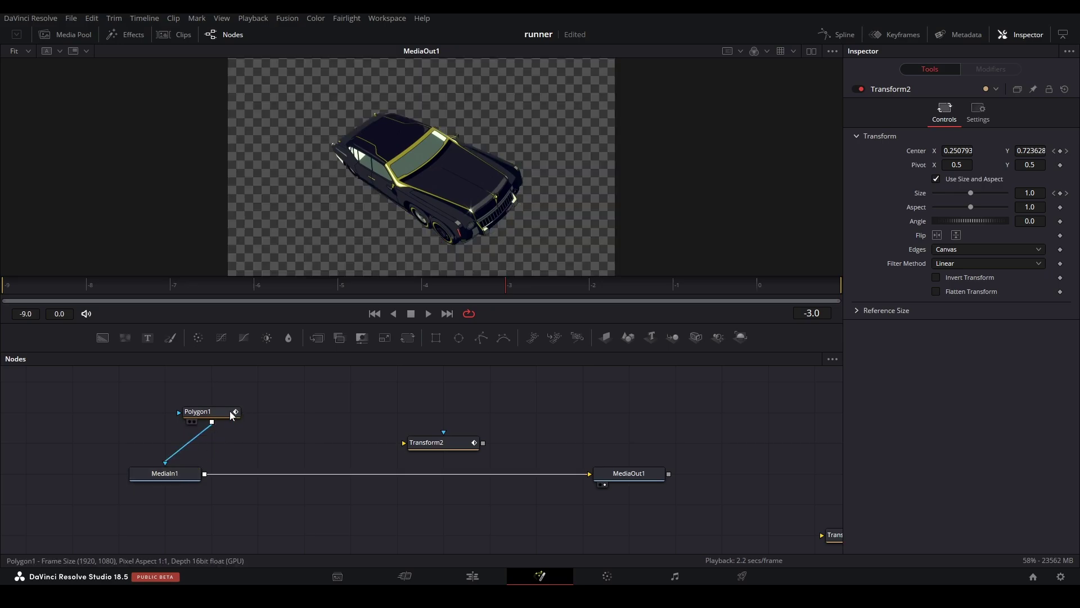
click(226, 411)
drag(437, 445, 390, 478)
Play the cut-out car's movement from near the clip's start and examine Transform2's motion blur settings.
click(68, 282)
scroll(354, 124, down, 4)
drag(331, 142, 304, 182)
key(space)
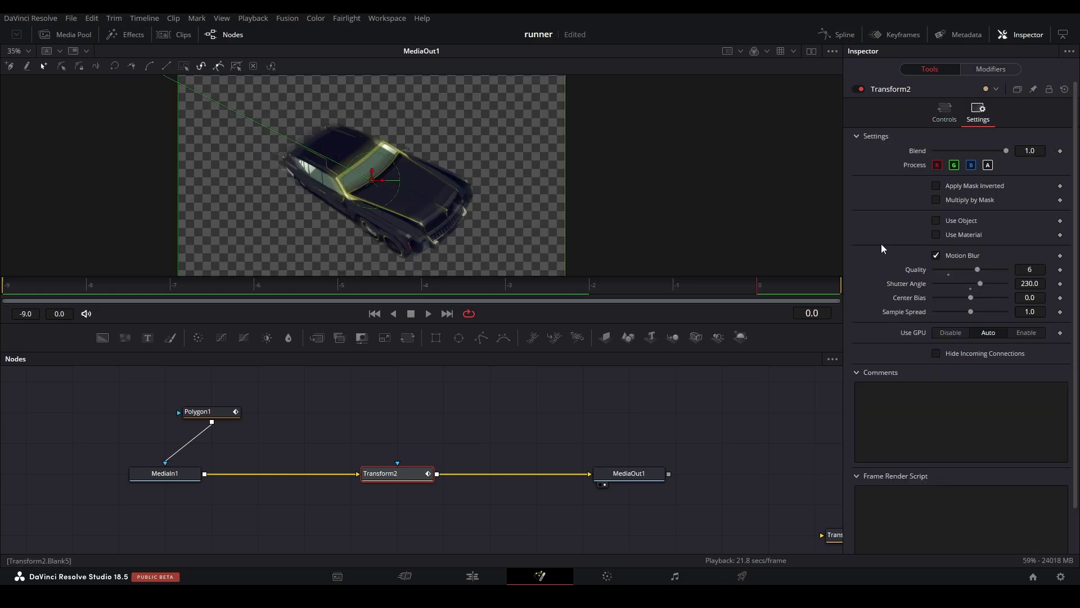
Compare the car with Transform2's motion blur off and on, and play its entrance on the edit timeline from 01:00:08:23.
click(936, 256)
click(937, 256)
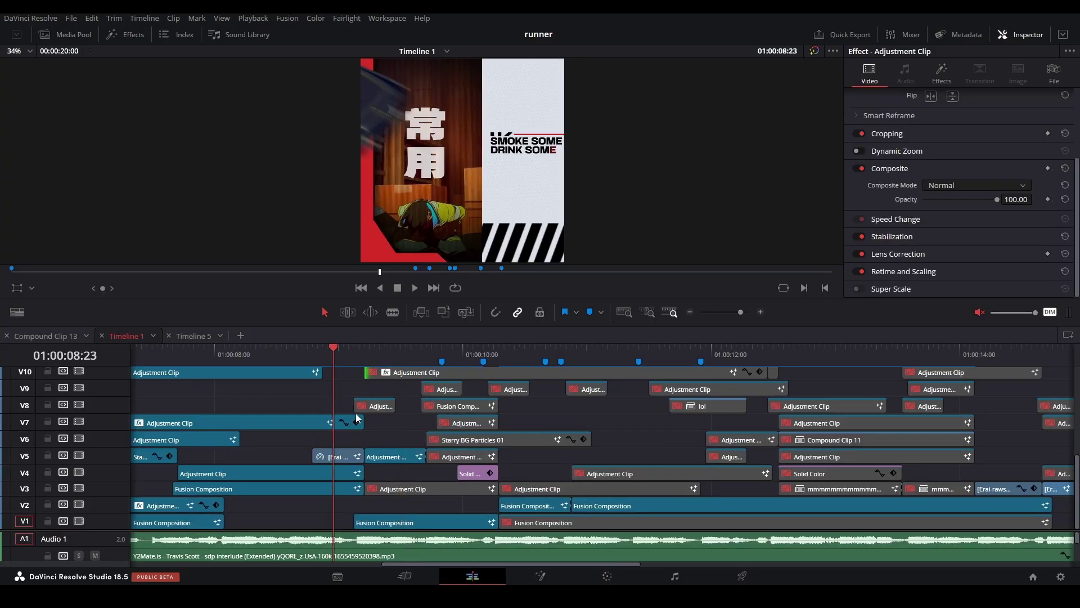
key(space)
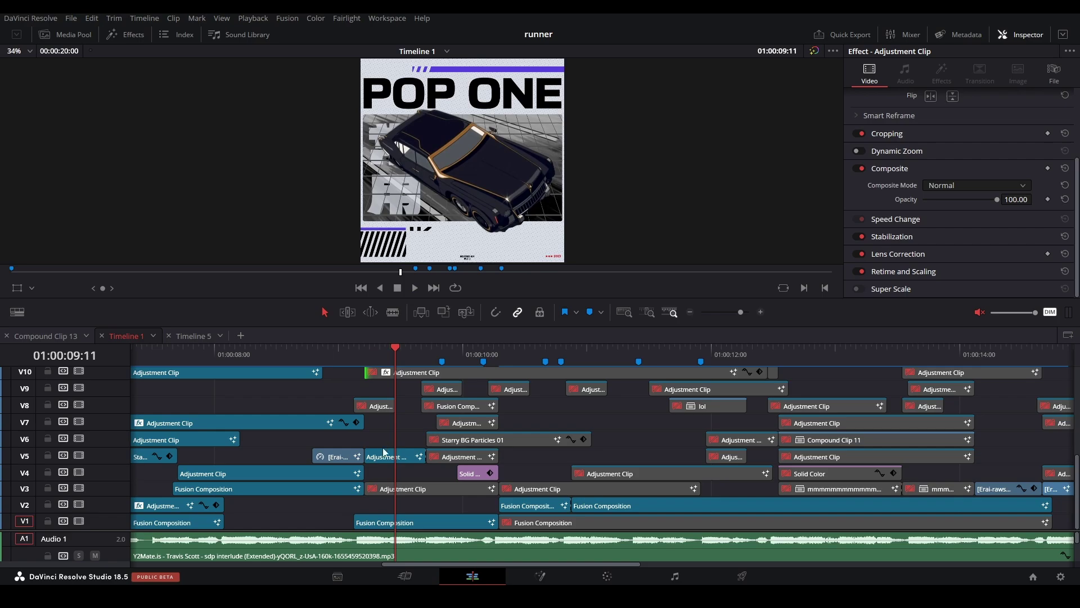
Enable the short V8 adjustment clip over the car's entrance and scrub the timeline to the marker at 01:00:09:20.
click(374, 406)
key(d)
drag(335, 354, 442, 353)
Enable the V10, V11 and V12 adjustment clips that start with the POP ONE shot, and inspect the car up close and while scrubbing.
scroll(445, 394, up, 2)
click(446, 419)
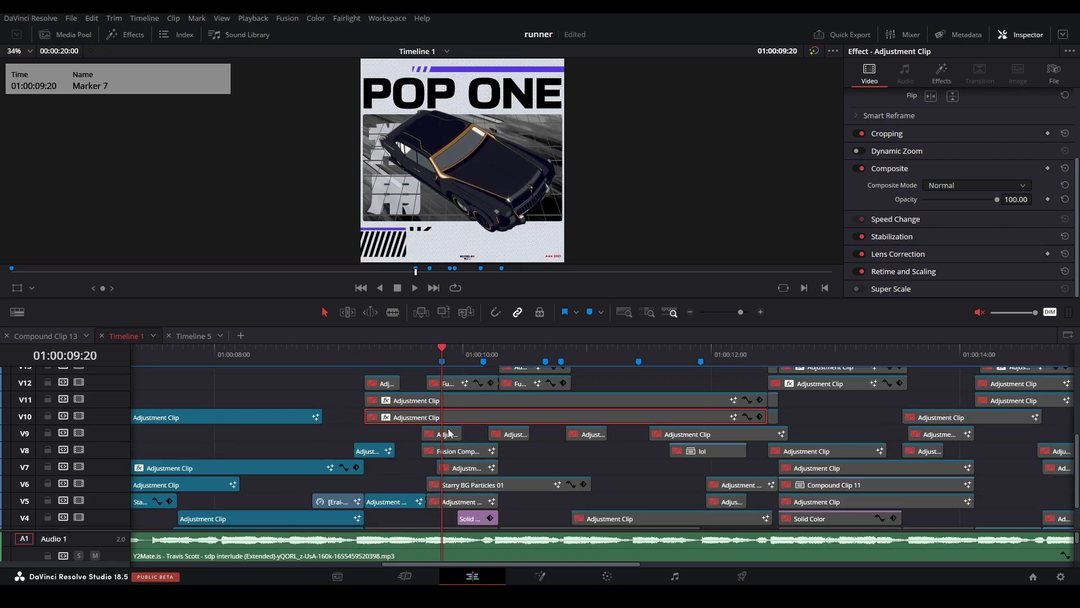
click(414, 403)
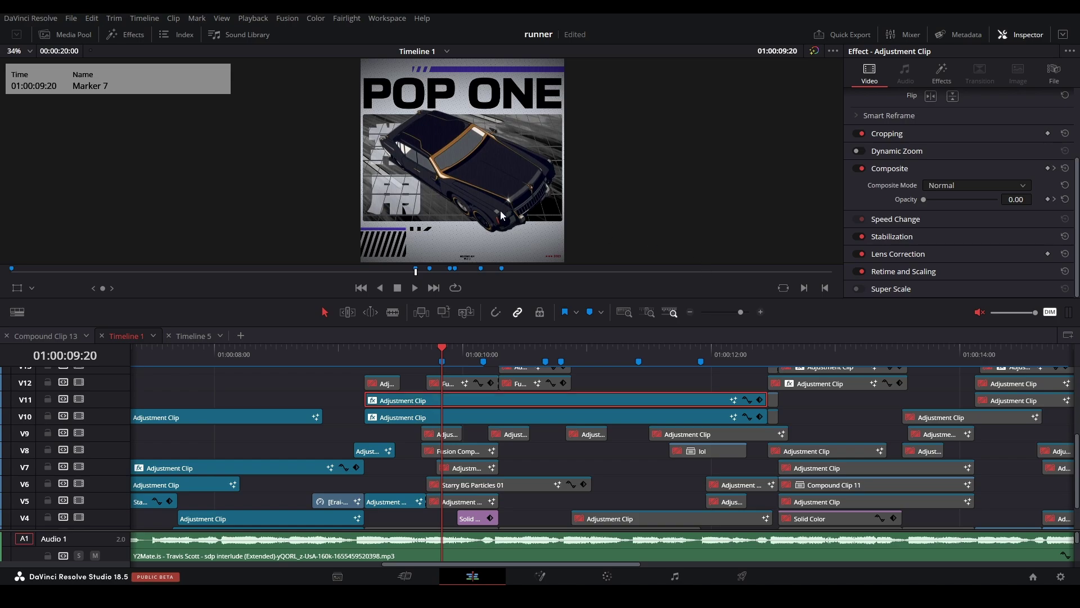
scroll(469, 190, up, 4)
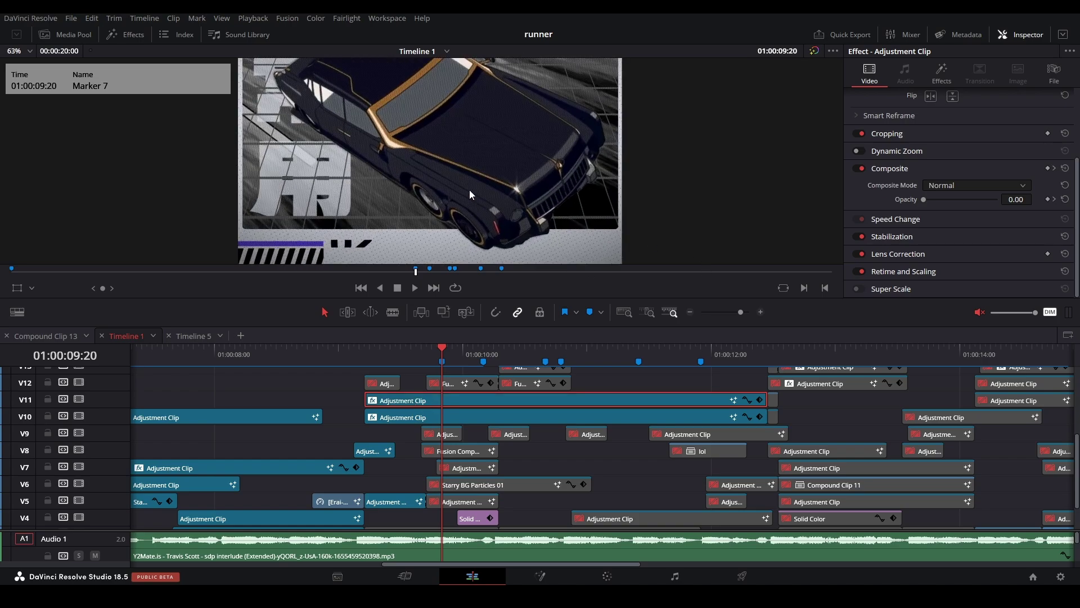
scroll(470, 191, down, 4)
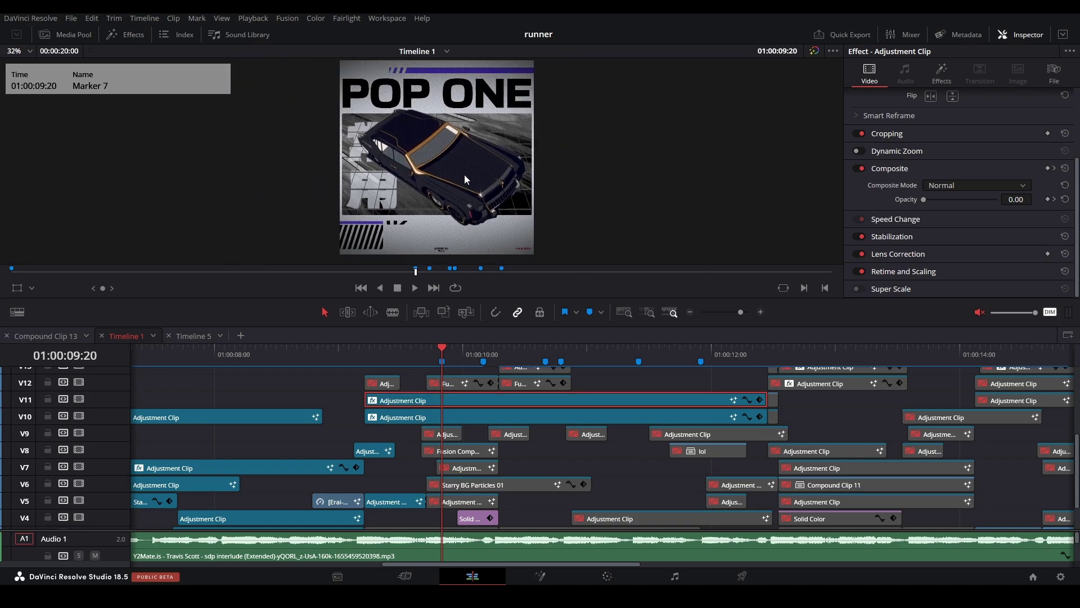
drag(438, 166, 462, 149)
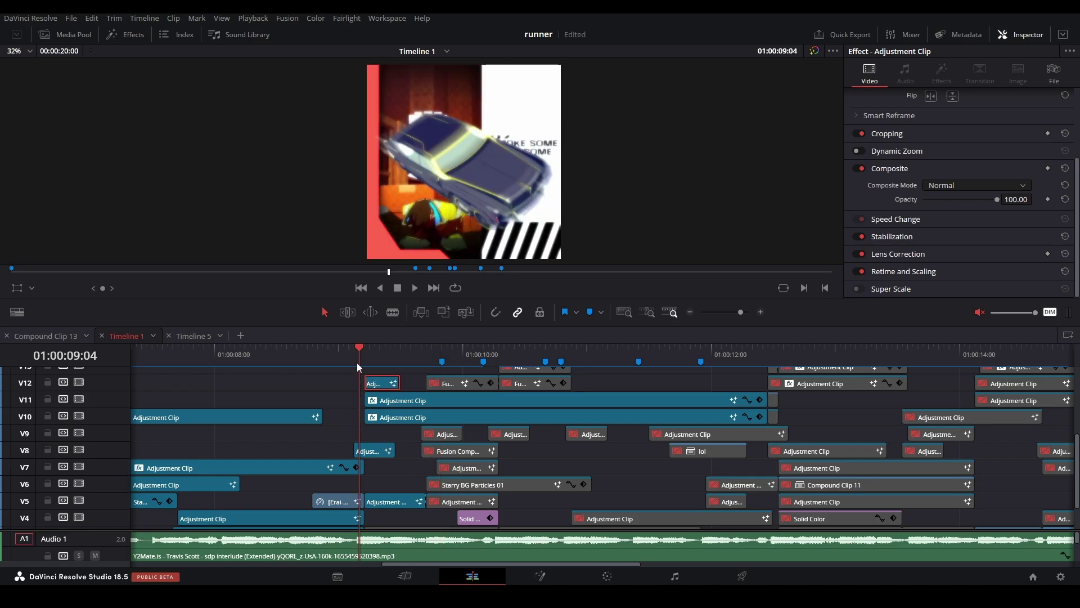
drag(359, 360, 367, 360)
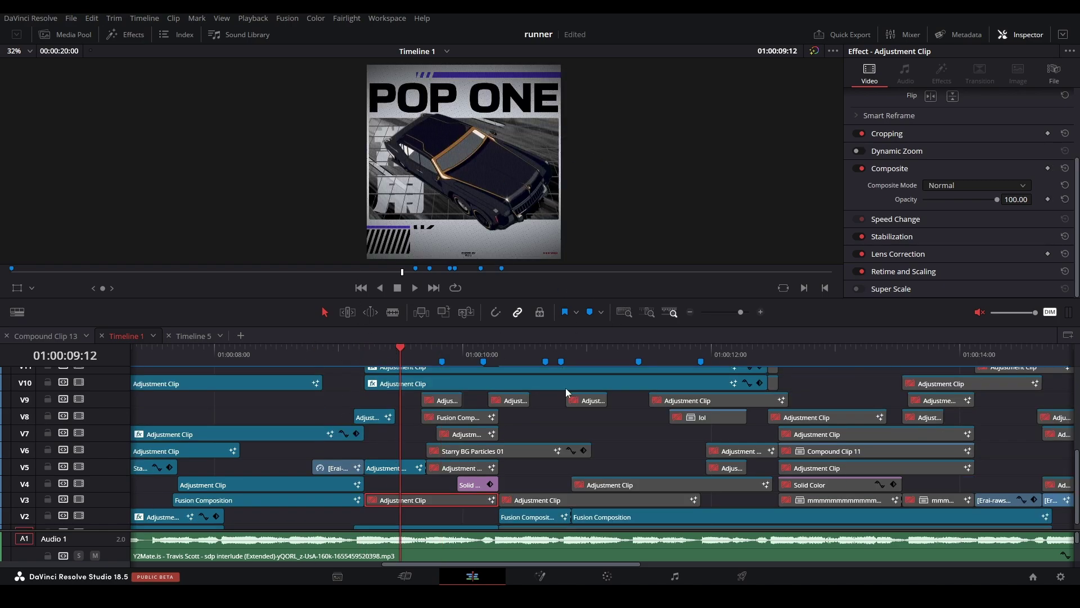
Open the V3 adjustment clip under the POP ONE shot in Fusion, showing its whole node chain.
right_click(424, 497)
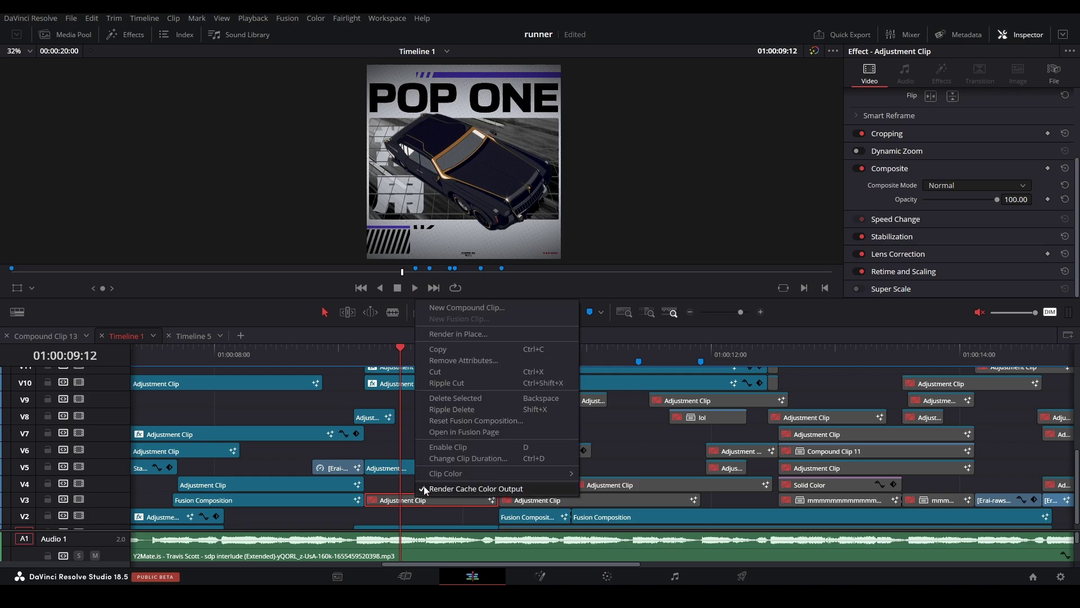
click(459, 431)
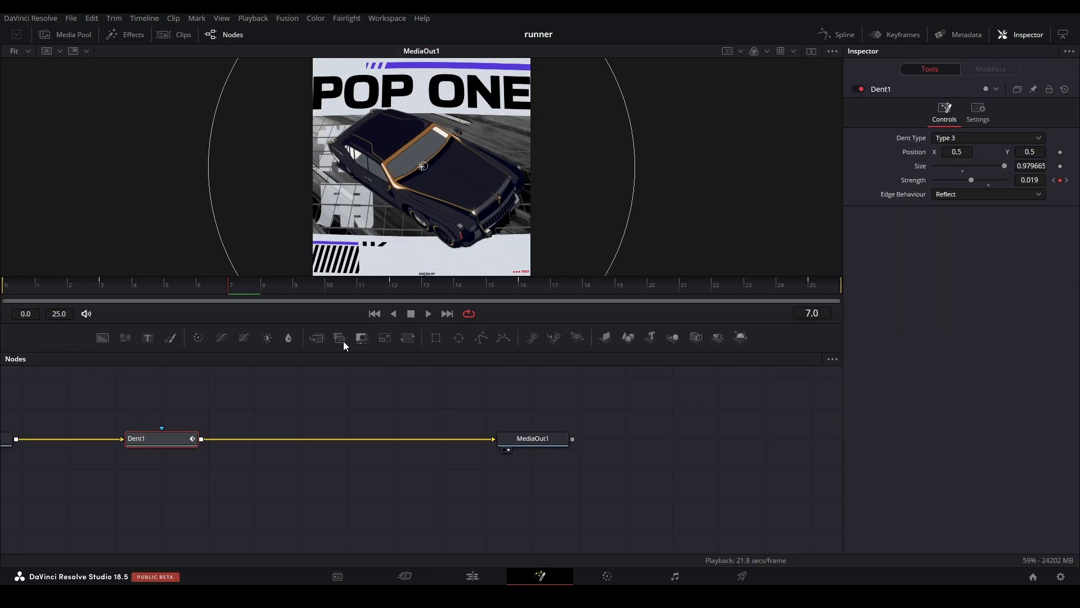
drag(216, 425, 285, 424)
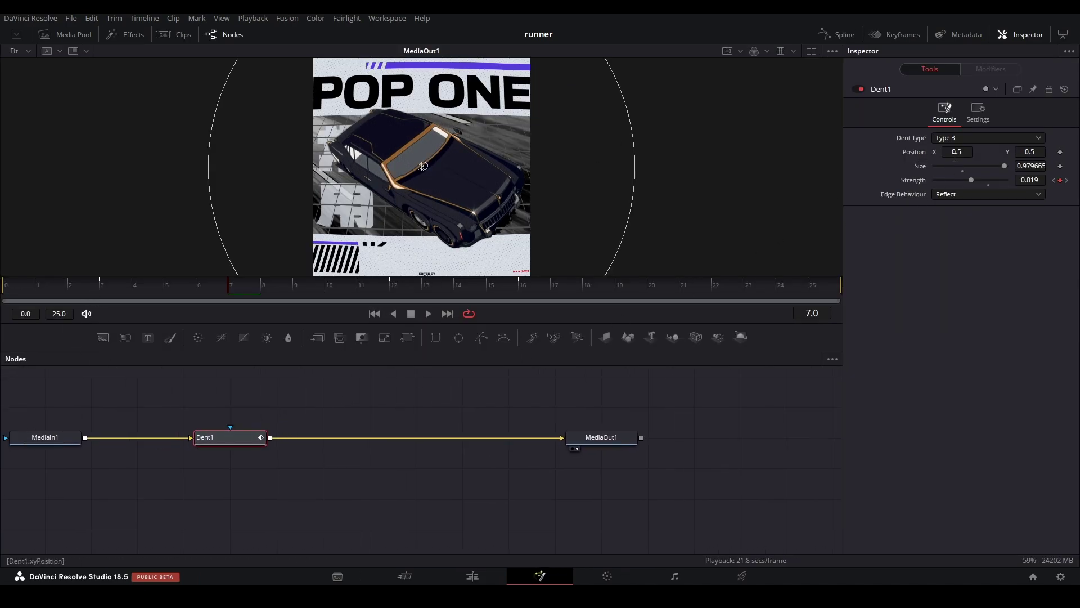
Examine Dent1's type and strength settings, and display its Strength curve fitted in the spline editor.
click(965, 140)
click(982, 177)
click(820, 35)
click(450, 402)
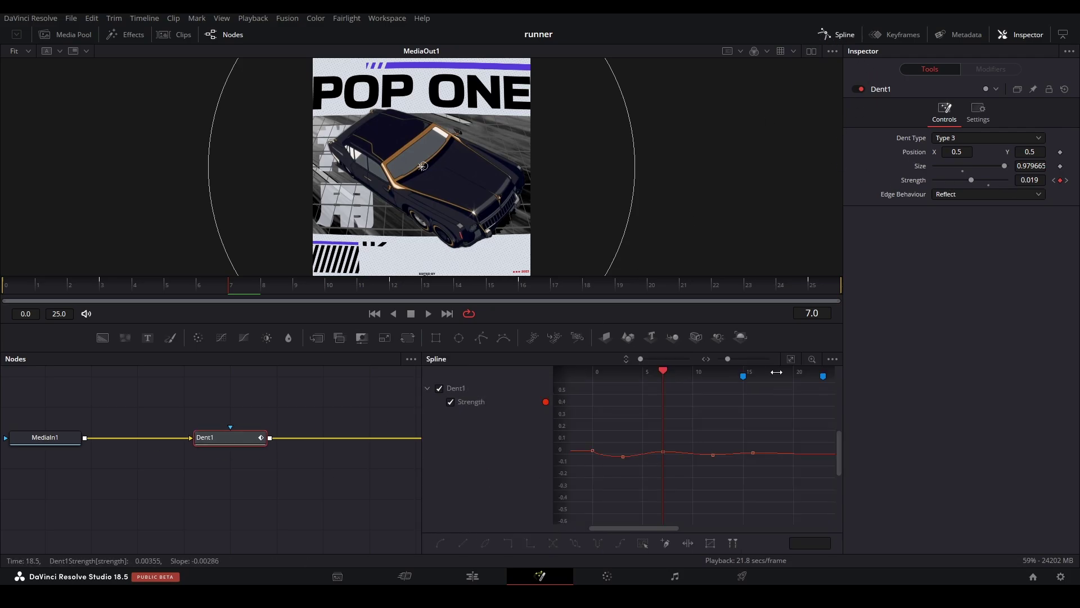
click(791, 358)
Play the dent animation through frame 18 and examine Dent1's motion blur settings.
click(196, 320)
key(space)
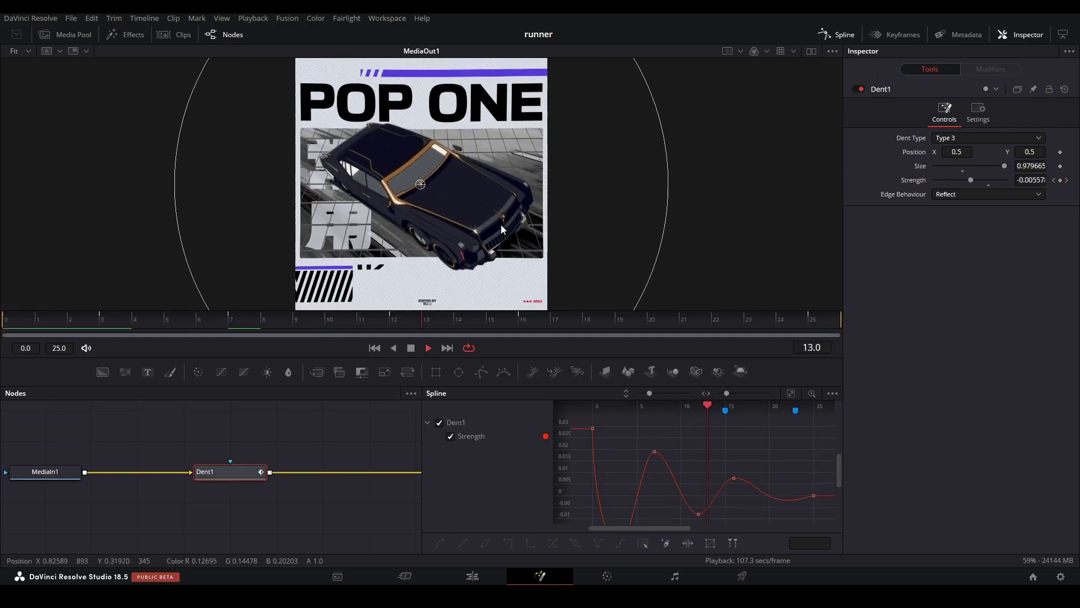
key(space)
click(979, 116)
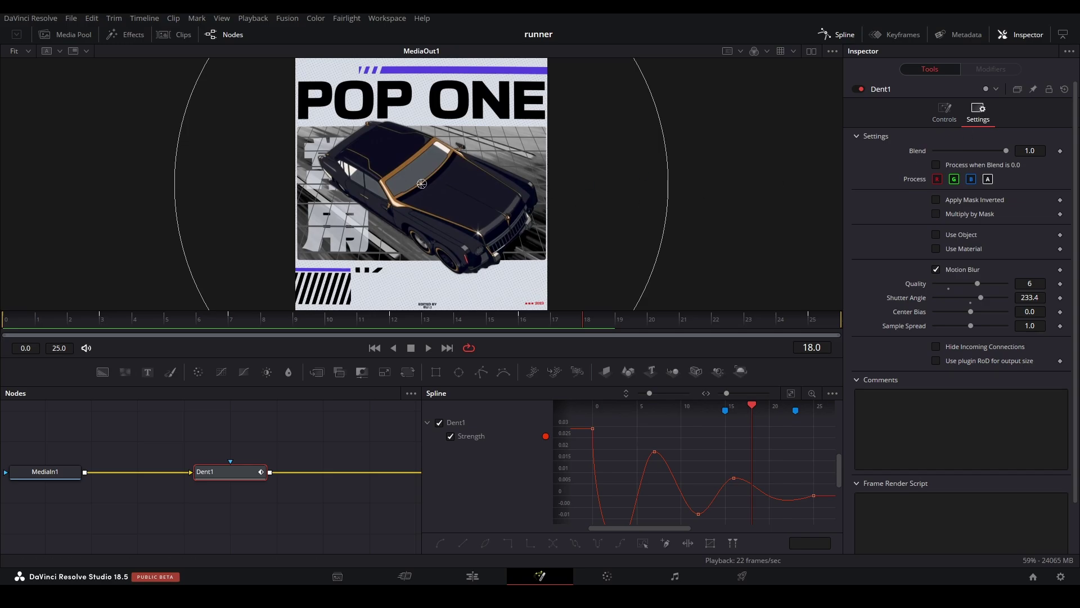
In the green text composition, play the animation, go to frame 4 and examine Text1's Follower1 modifier settings.
key(space)
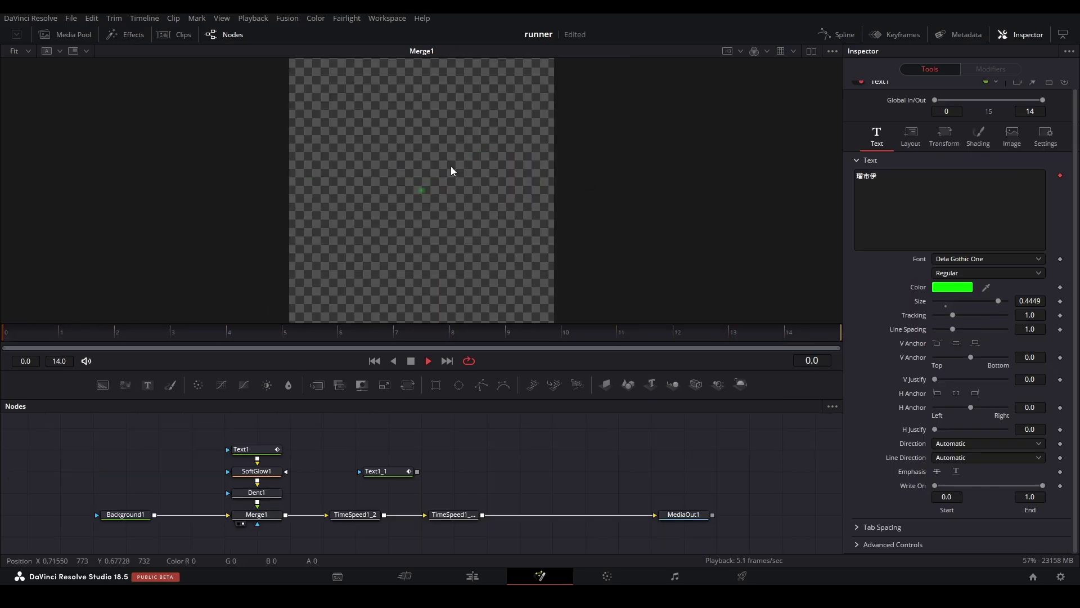
click(230, 329)
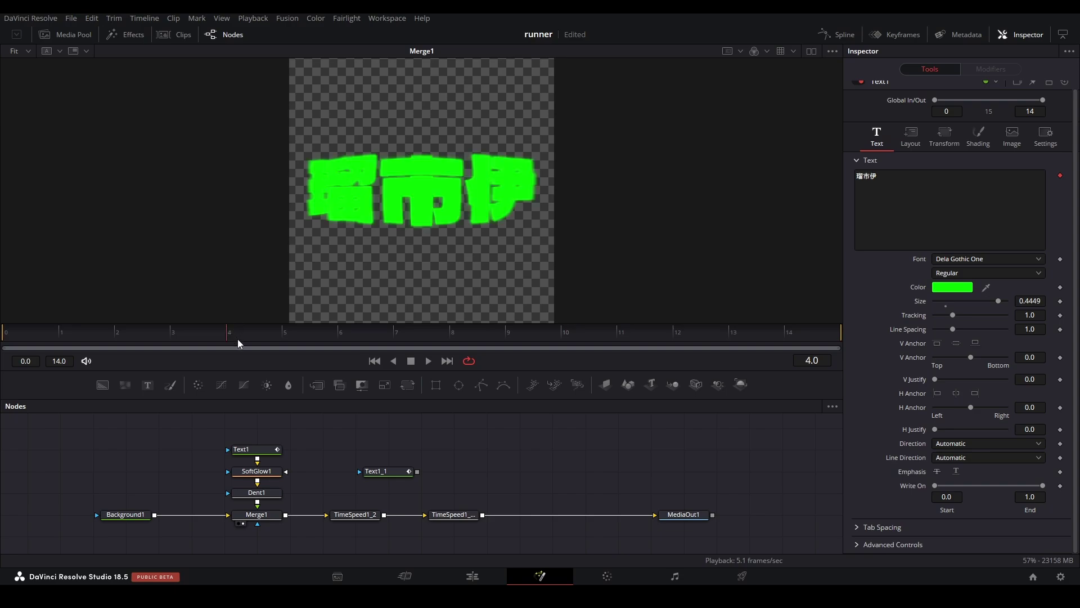
click(887, 204)
click(1007, 69)
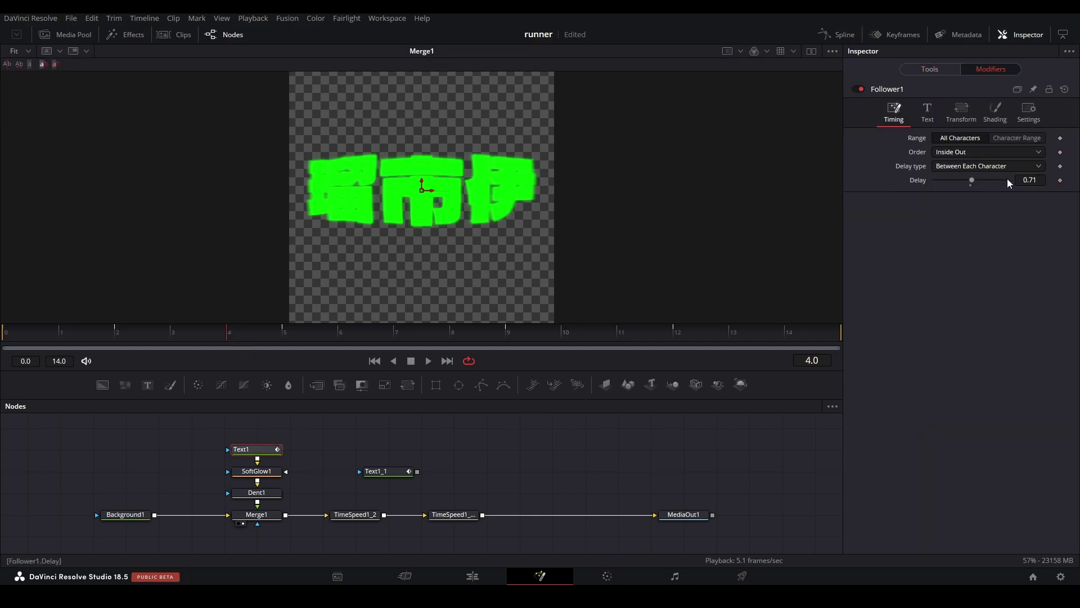
click(928, 111)
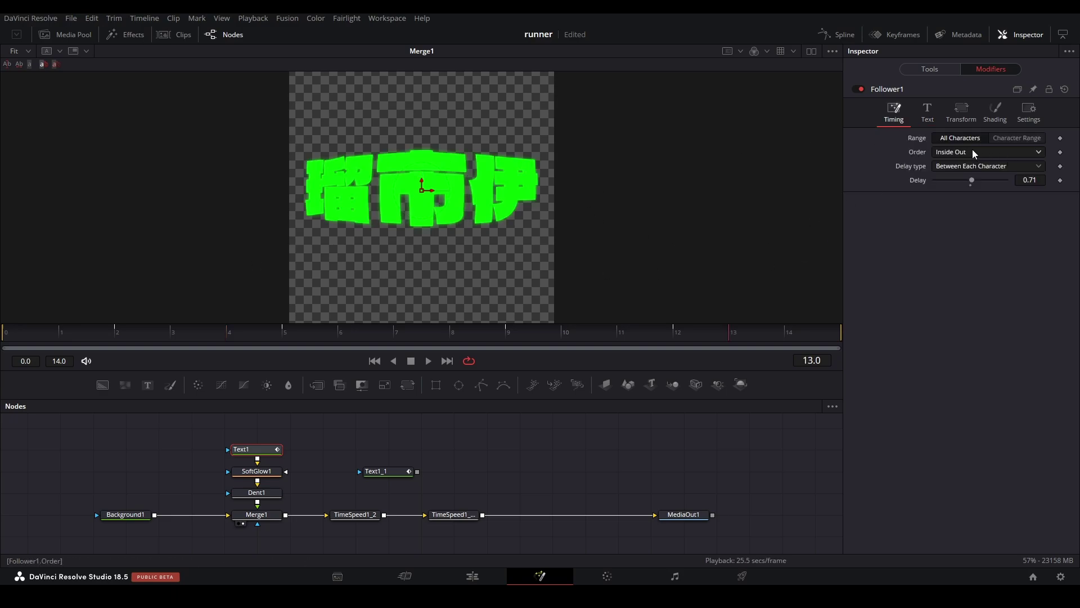
Try Follower1's Automatic order, play the text animation from frame 0, and return the order to Inside Out.
click(965, 152)
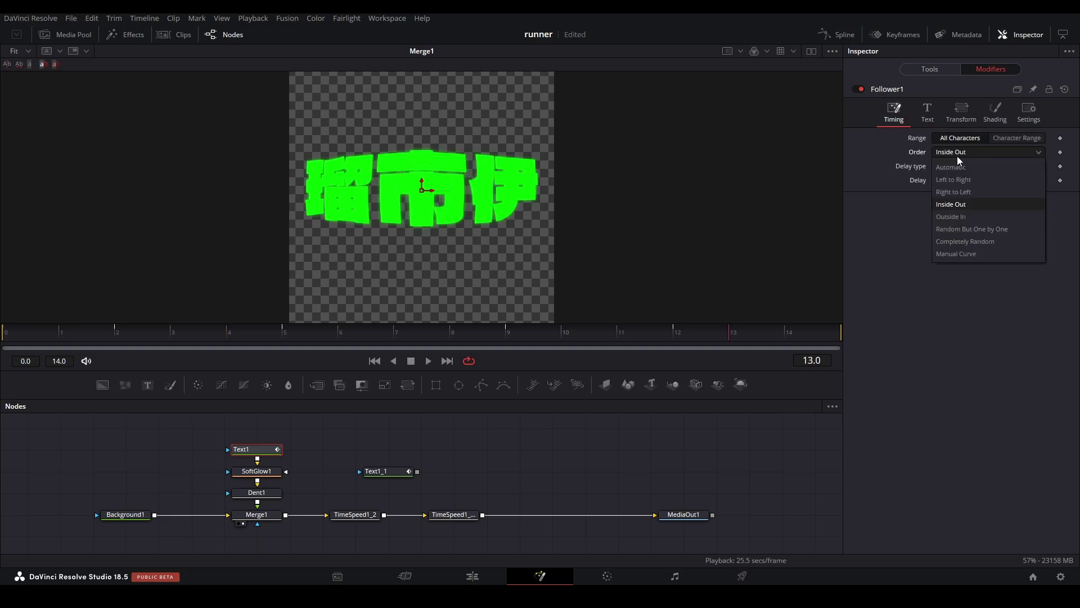
click(956, 167)
key(Home)
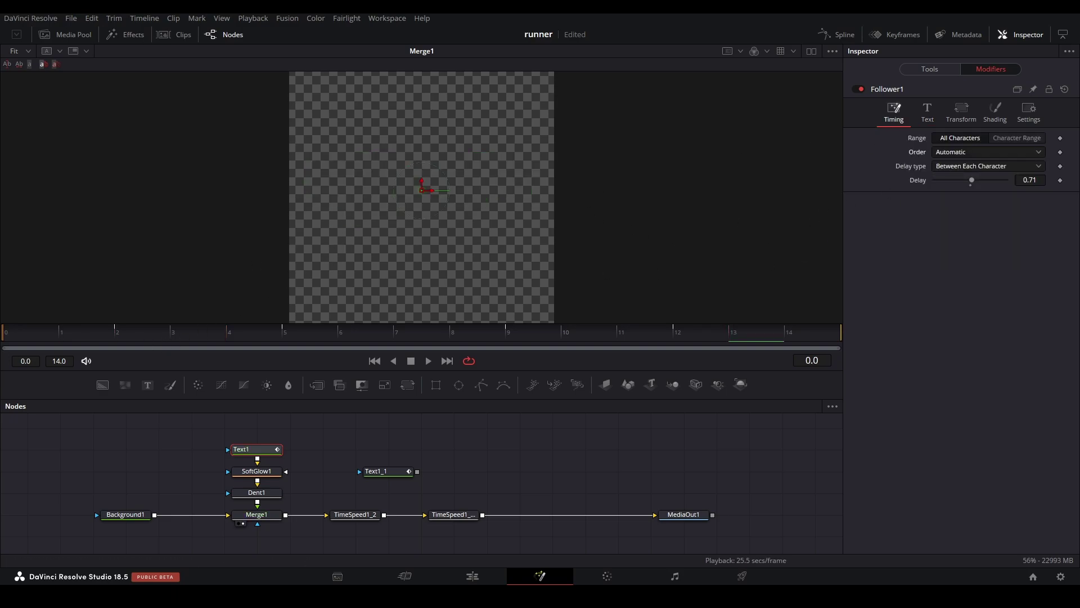
key(space)
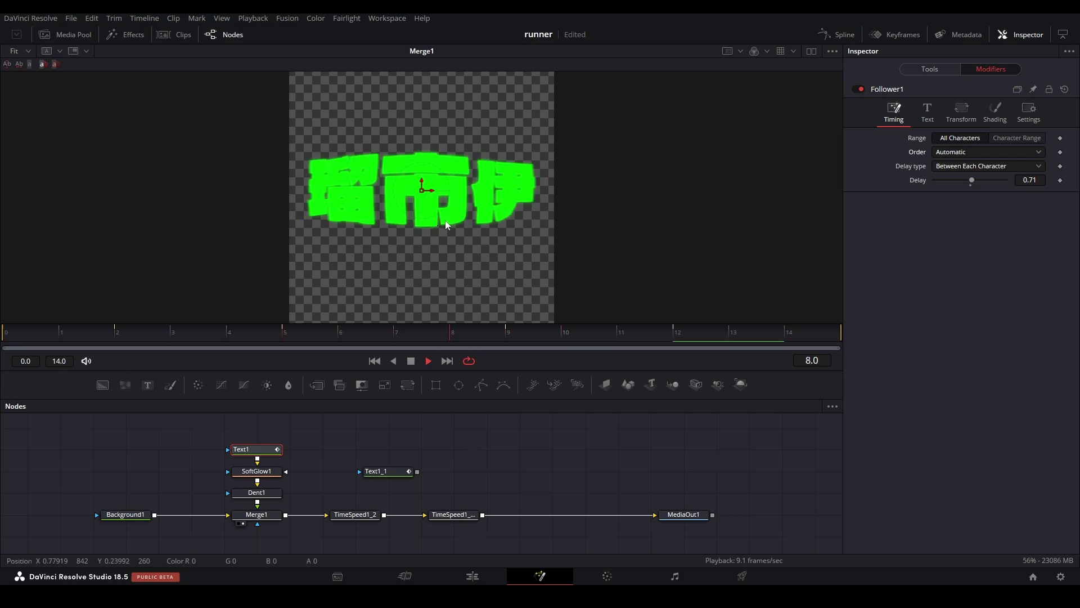
key(space)
click(989, 152)
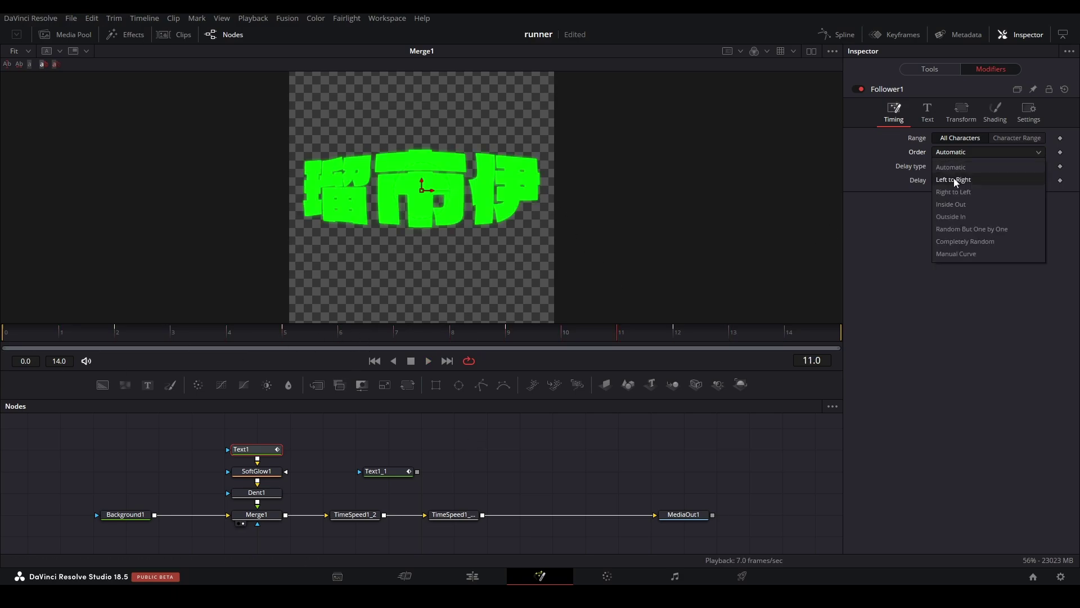
click(957, 205)
Compare the SoftGlow1 and Dent1 outputs at frame 9 and examine Dent1's controls.
key(2)
key(alt+bracketleft)
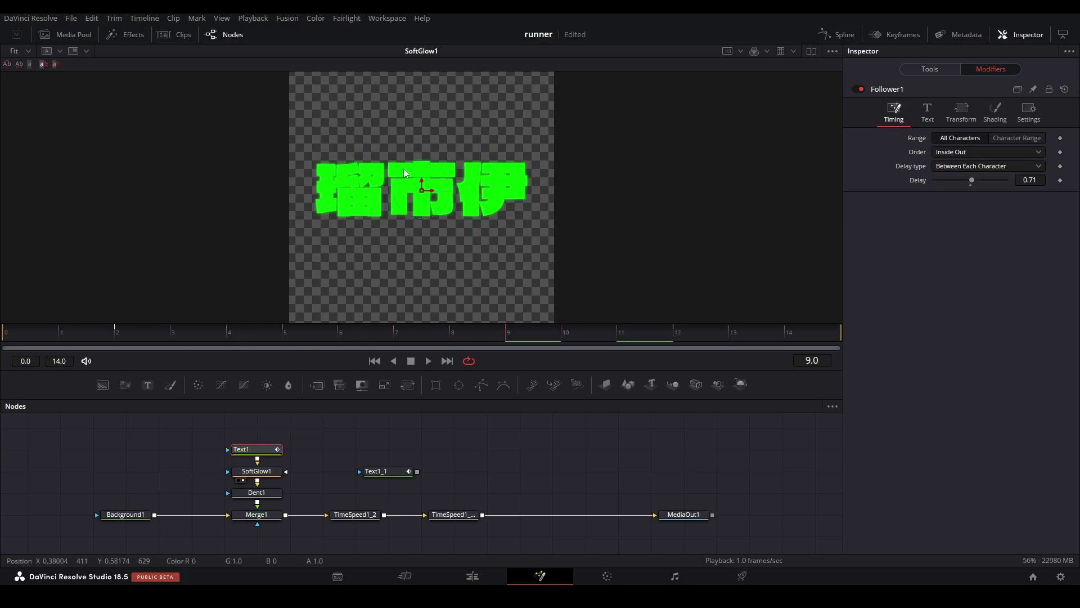
click(243, 501)
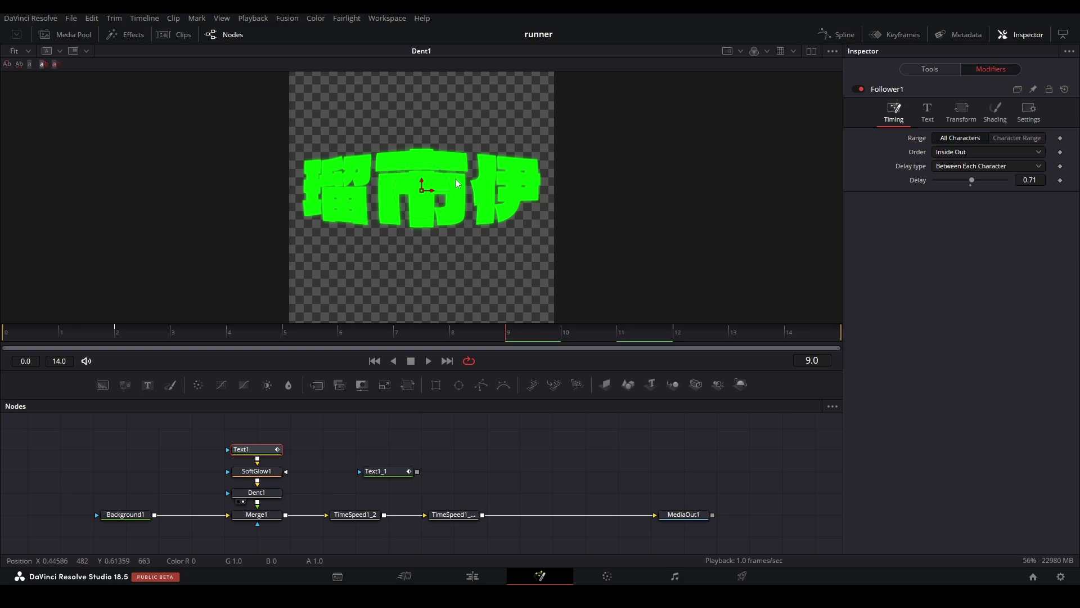
click(256, 493)
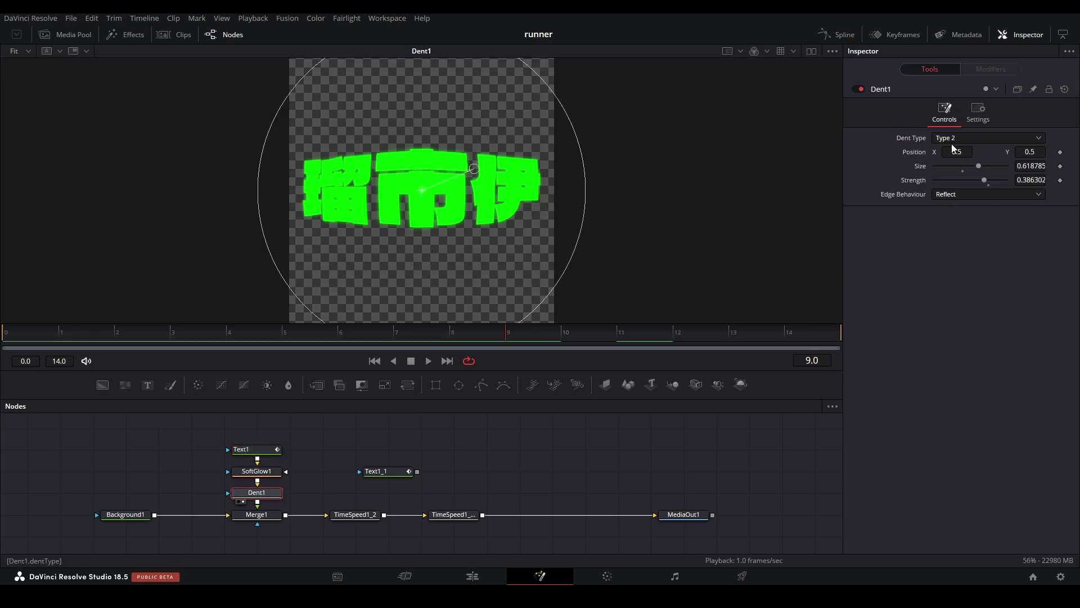
Examine TimeSpeed1_2, disable it and TimeSpeed1_1_1, and play the text animation from frame 0.
click(338, 515)
key(Home)
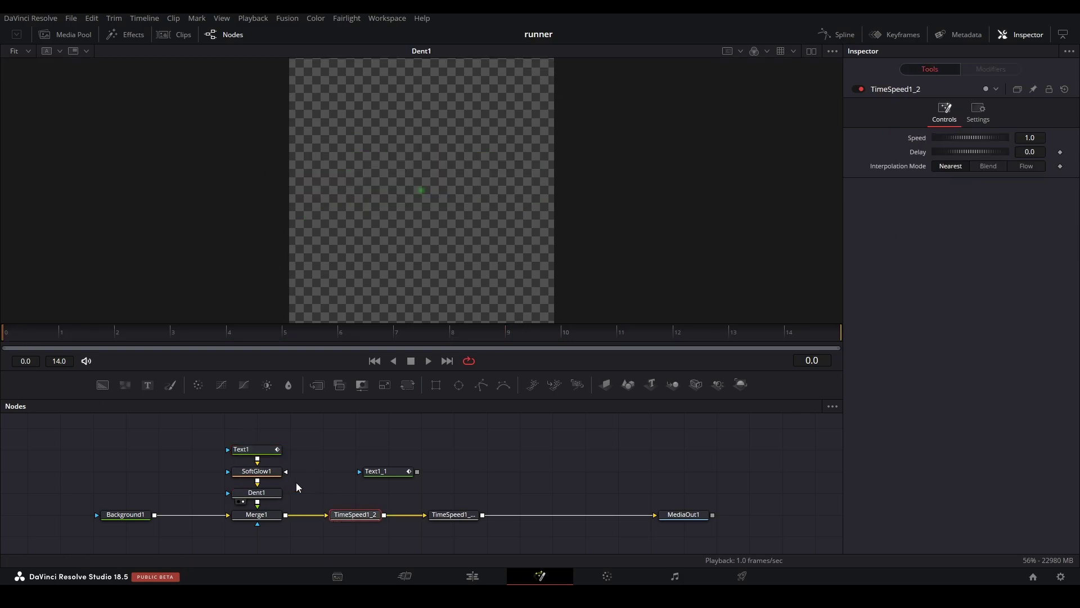
click(255, 327)
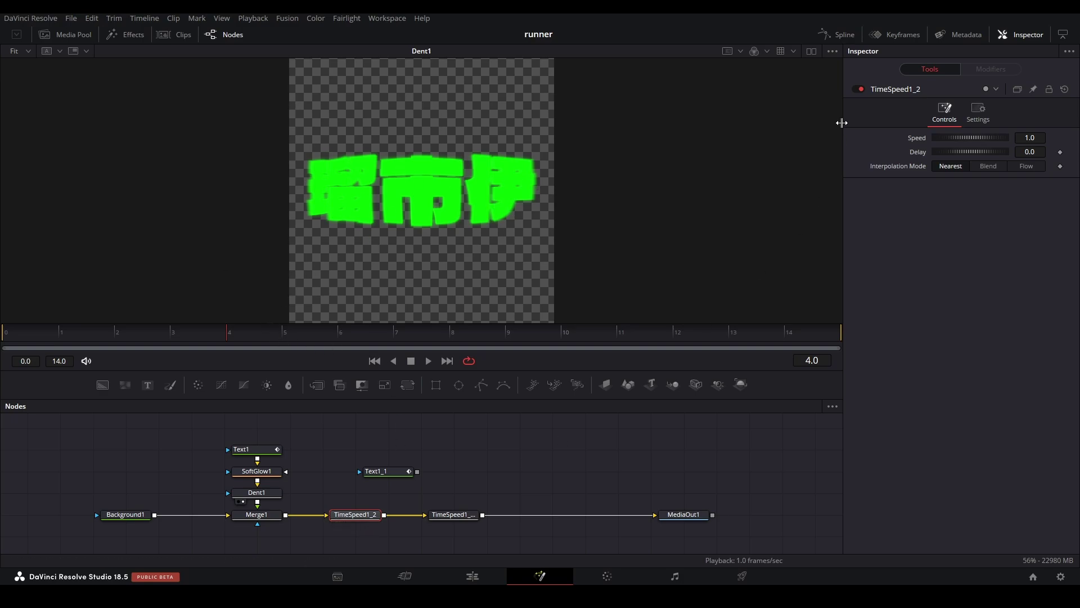
click(859, 89)
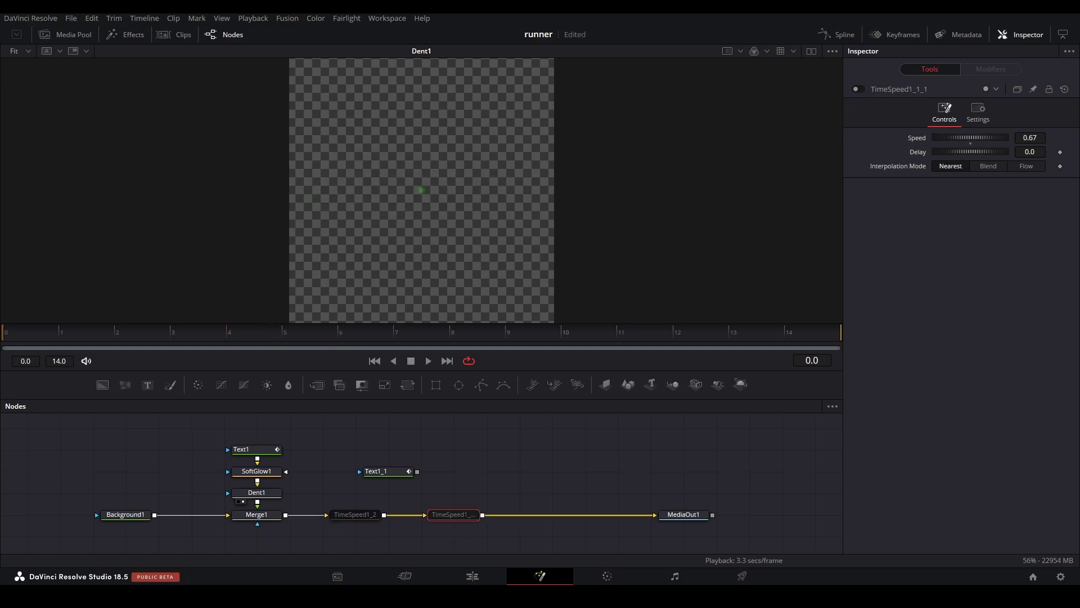
key(space)
key(space)
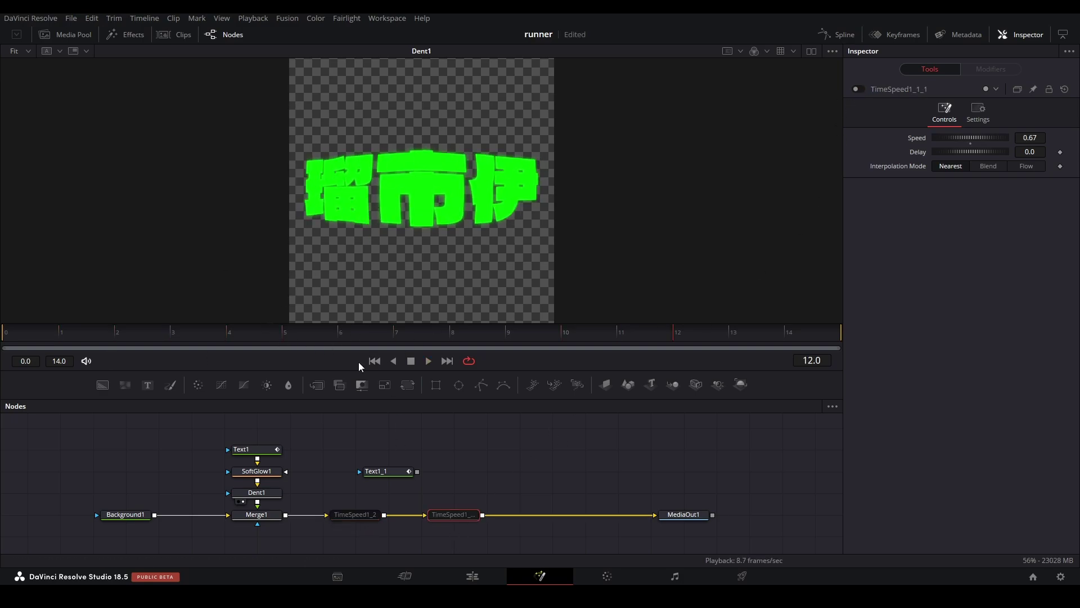
Re-enable TimeSpeed1_1_1 and TimeSpeed1_2.
click(859, 89)
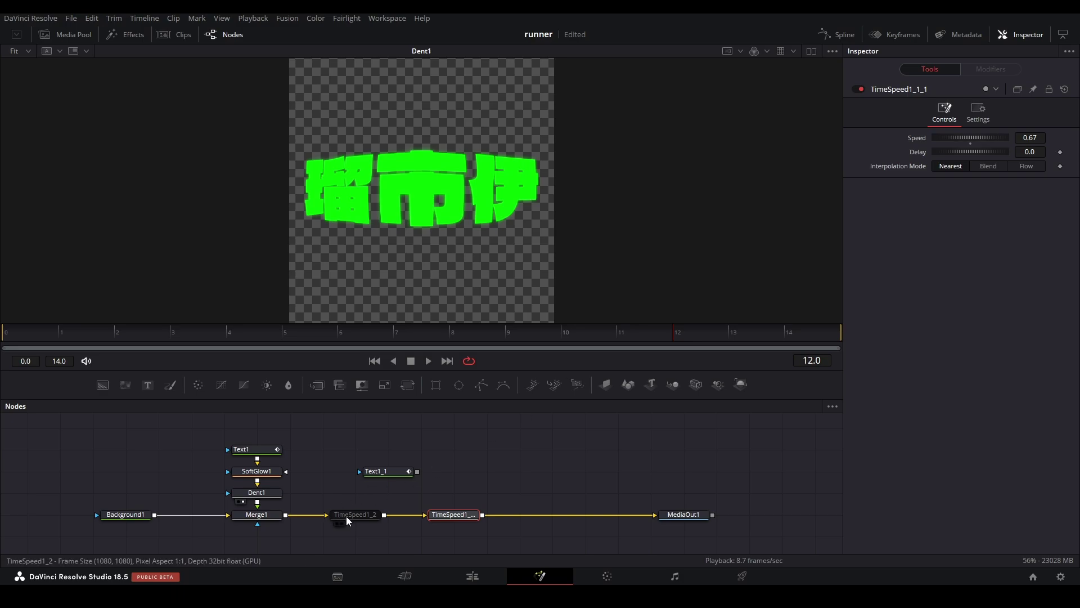
click(347, 515)
click(859, 89)
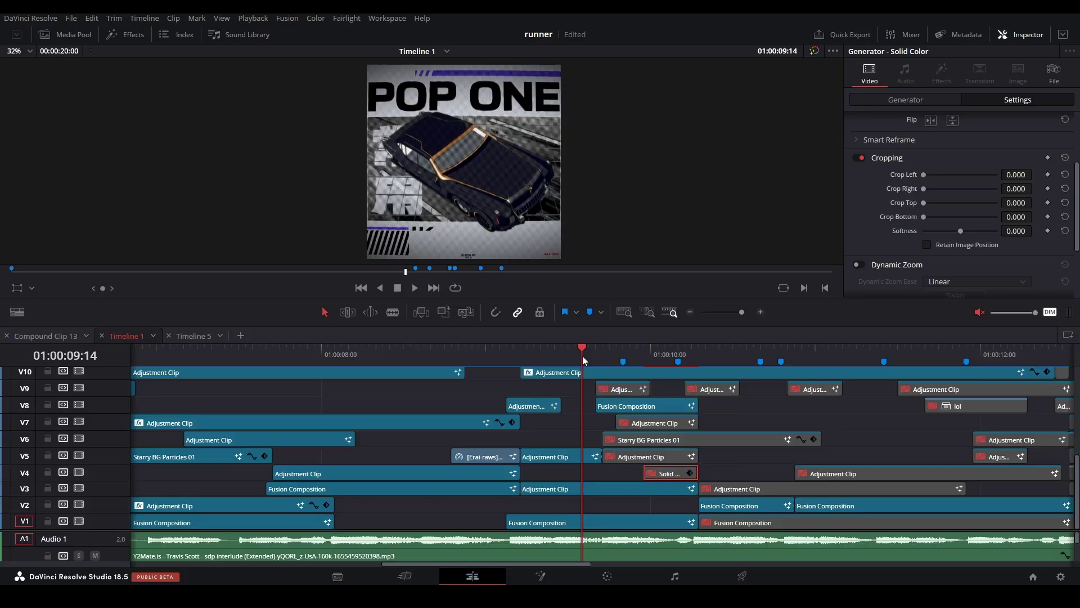
Play the edit timeline from 01:00:09:14, and enable Starry BG Particles 01 on V6 and the V5 adjustment clip beneath it.
key(space)
key(space)
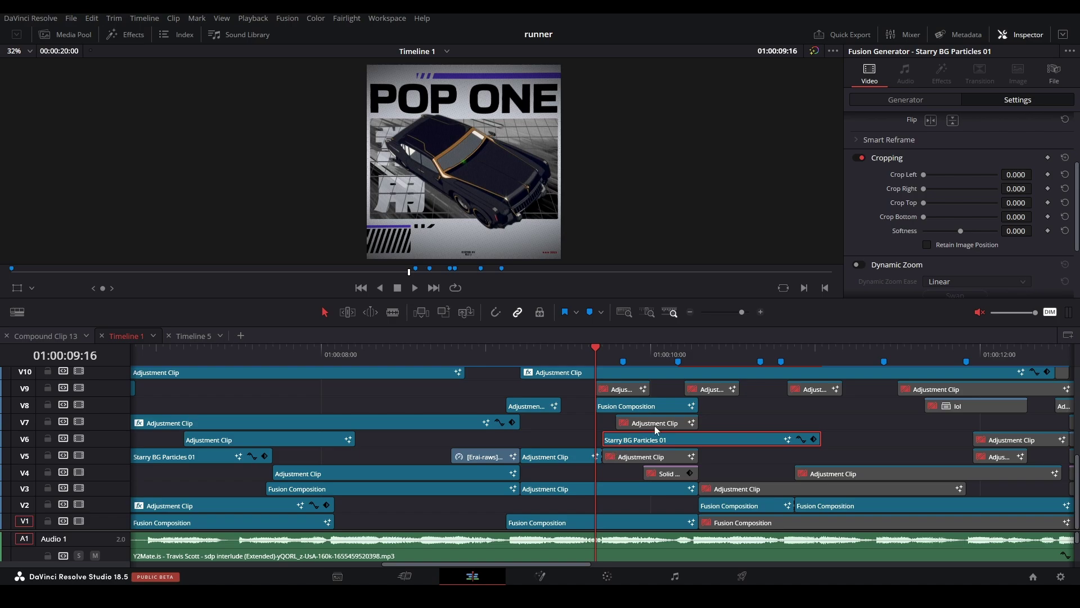
click(611, 457)
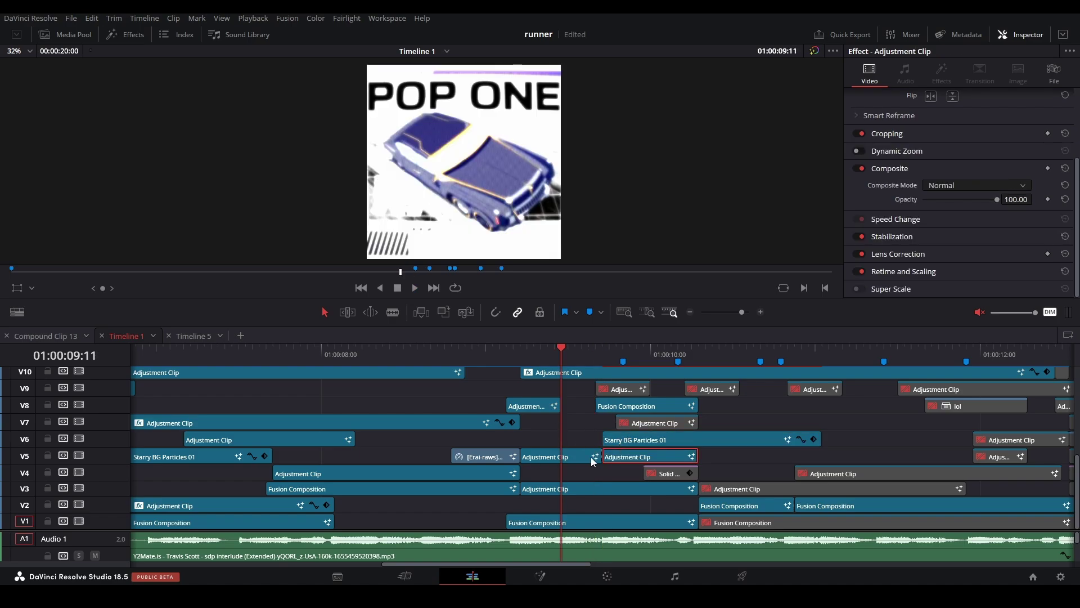
Open the V5 adjustment clip's Fusion composition from 01:00:09:17, and return to the edit timeline.
click(596, 359)
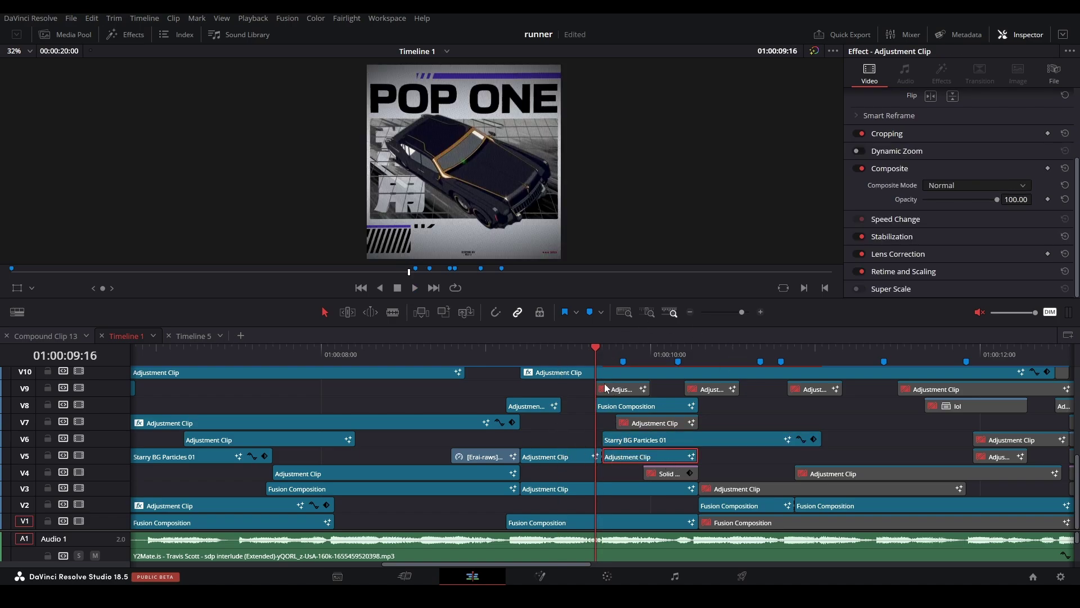
key(Right)
right_click(629, 456)
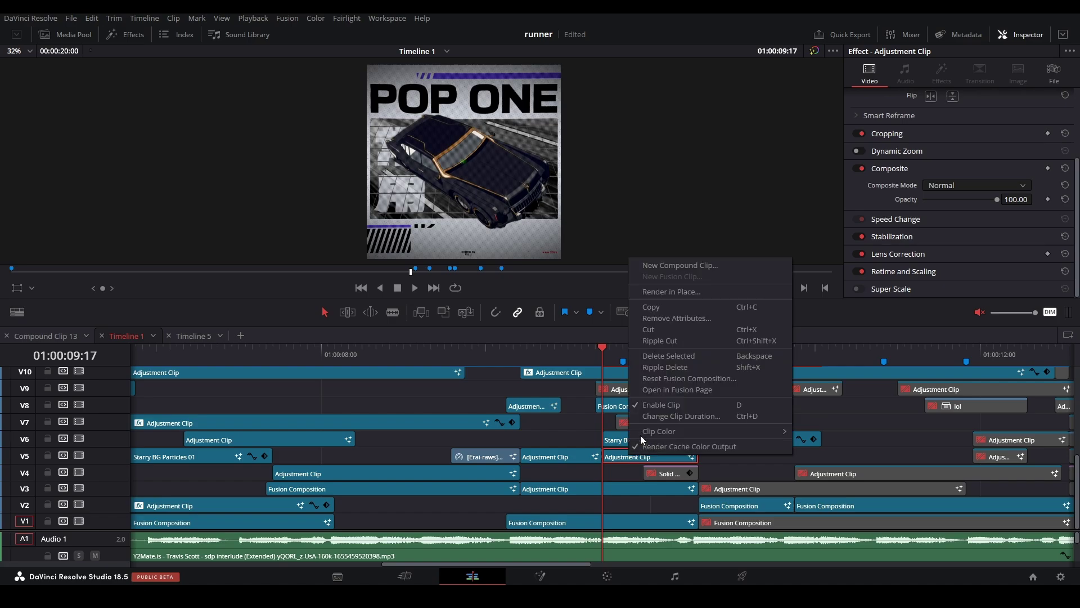
click(661, 390)
key(shift+4)
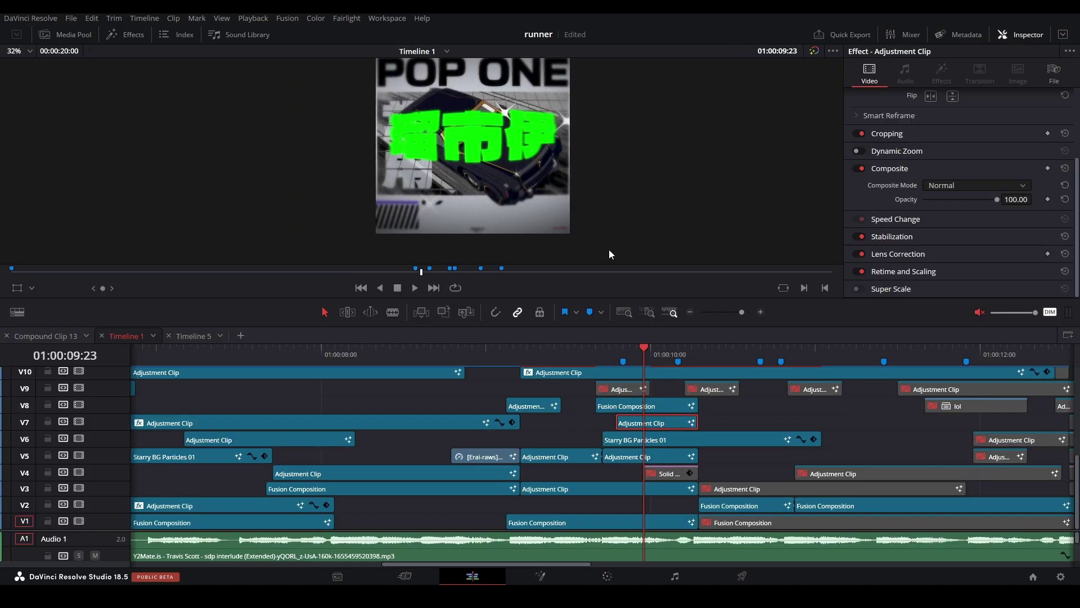
Examine the blurred edges of the frame at 01:00:09:23 up close in the viewer.
scroll(383, 207, up, 3)
drag(400, 229, 409, 169)
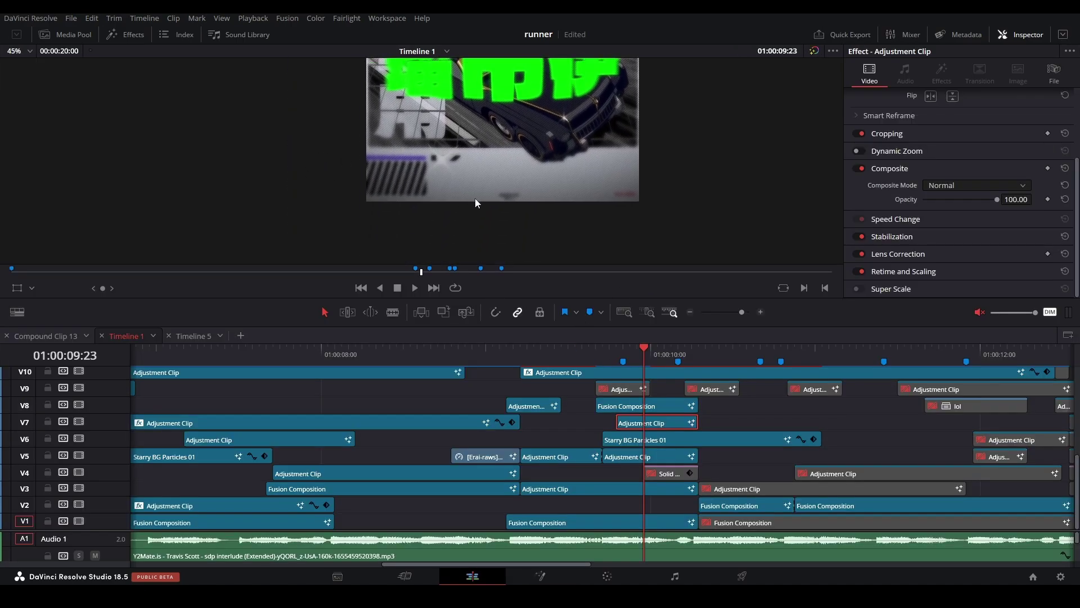
drag(475, 198, 438, 314)
scroll(554, 220, down, 2)
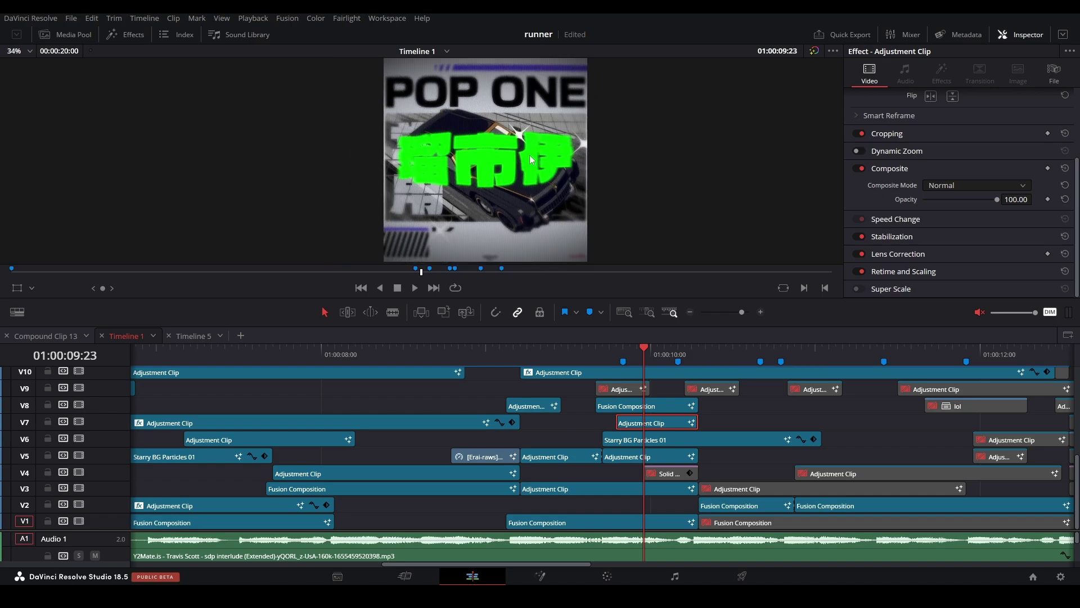
Open the V7 adjustment clip in Fusion and examine the Ellipse1 mask feeding Blur1.
right_click(653, 426)
click(669, 366)
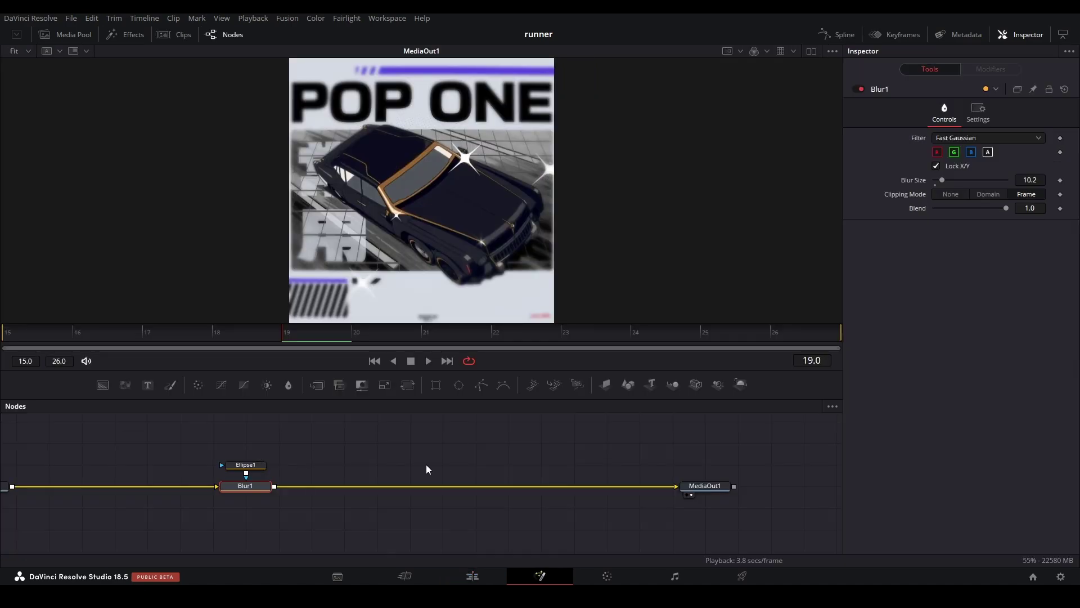
click(246, 464)
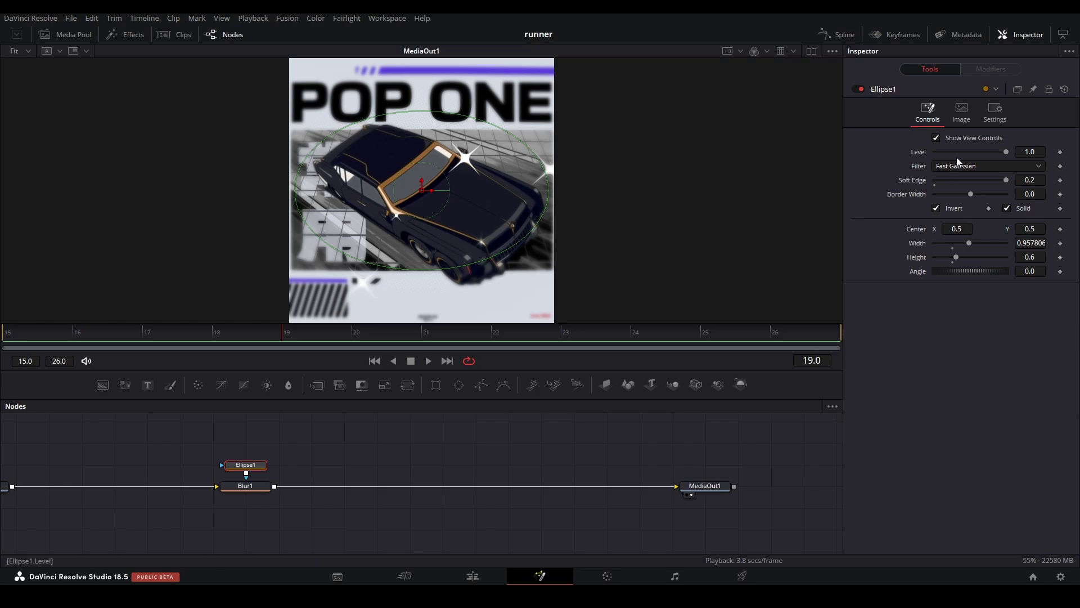
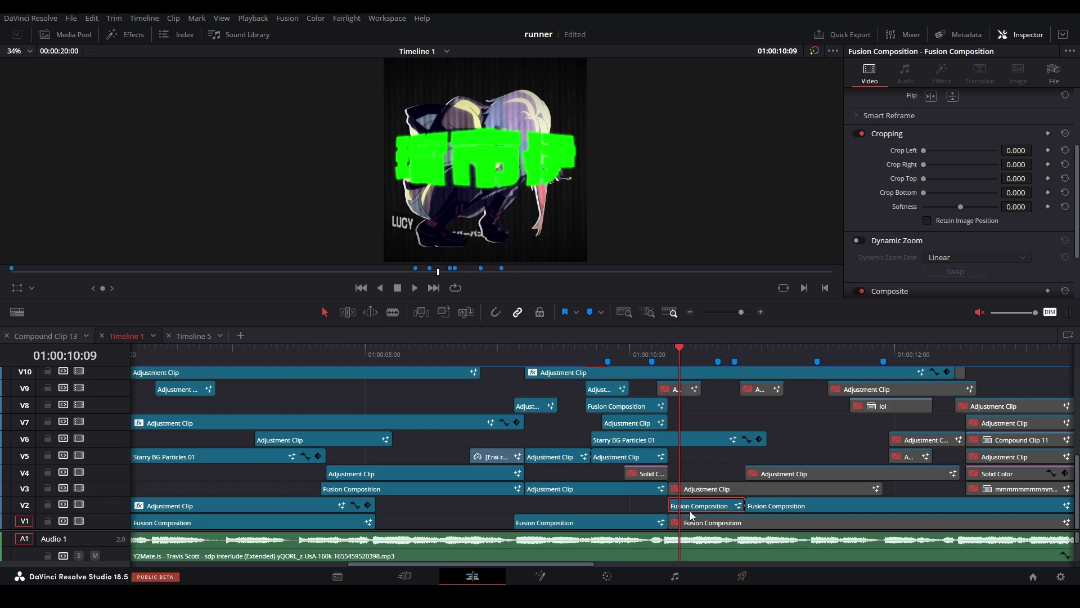
Play the two V2 Fusion compositions and compare their frames around the cut at 01:00:10:21.
click(729, 358)
key(space)
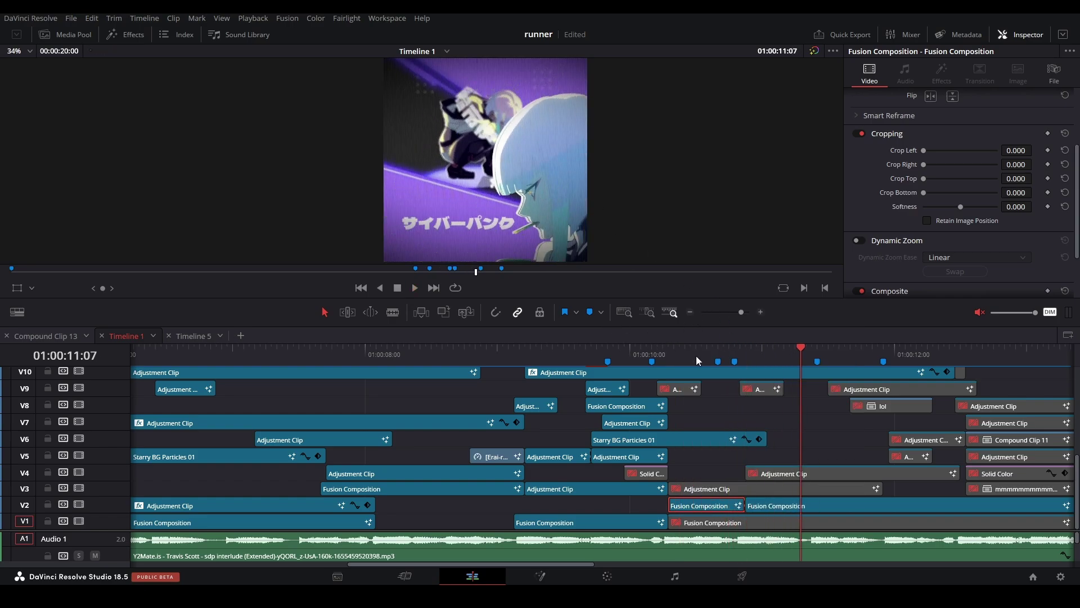
click(707, 357)
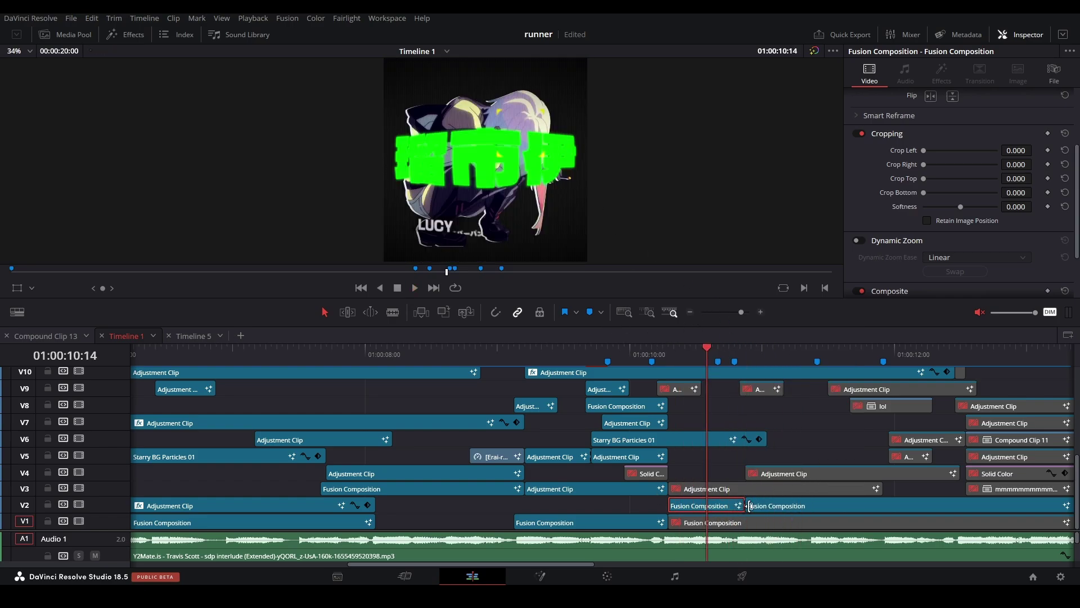
click(745, 353)
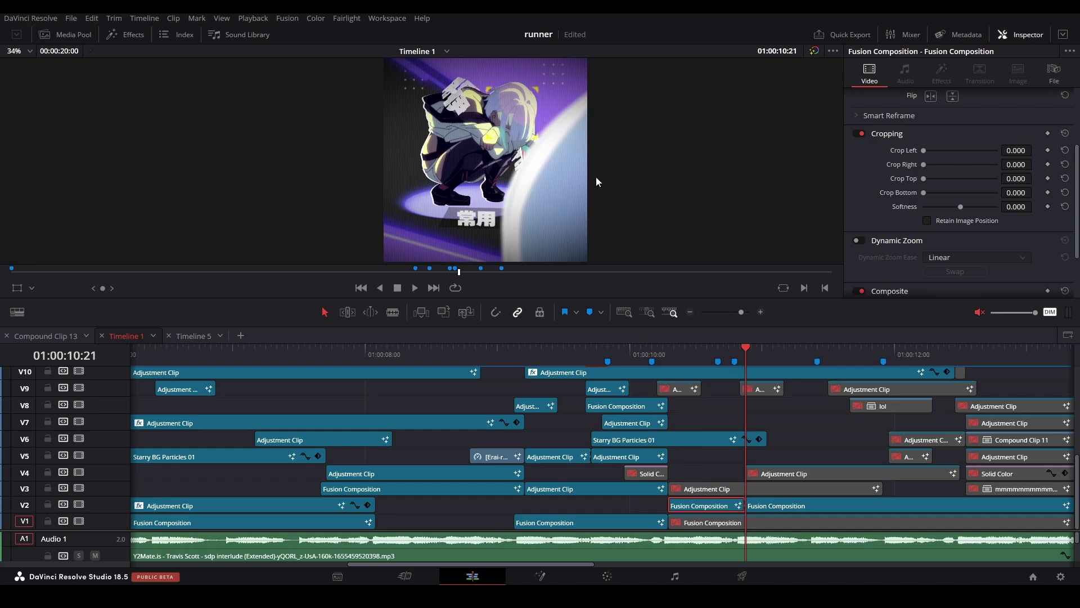
click(684, 356)
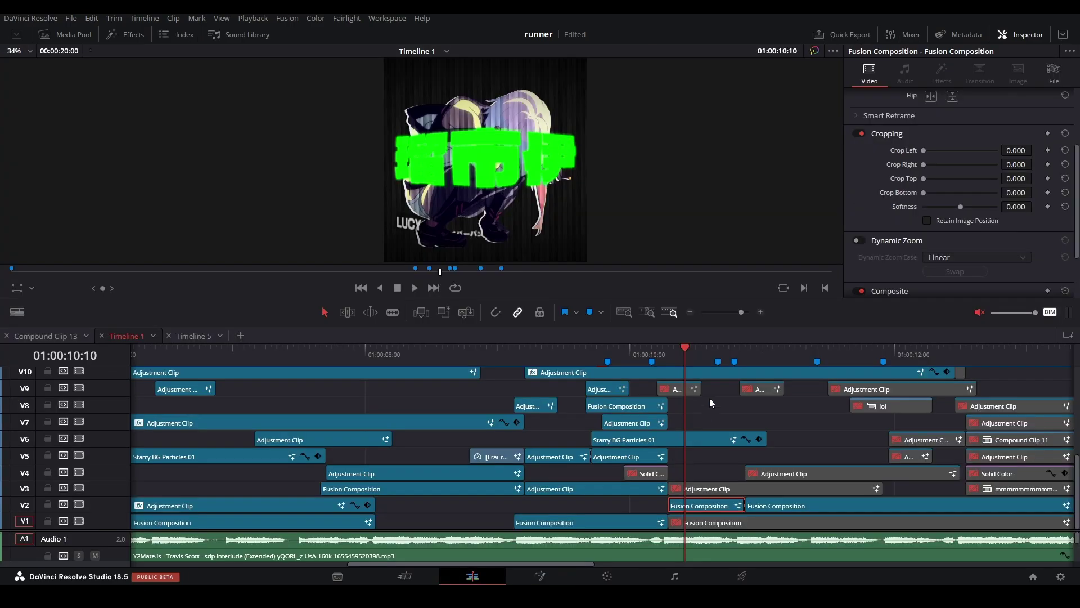
click(667, 357)
key(space)
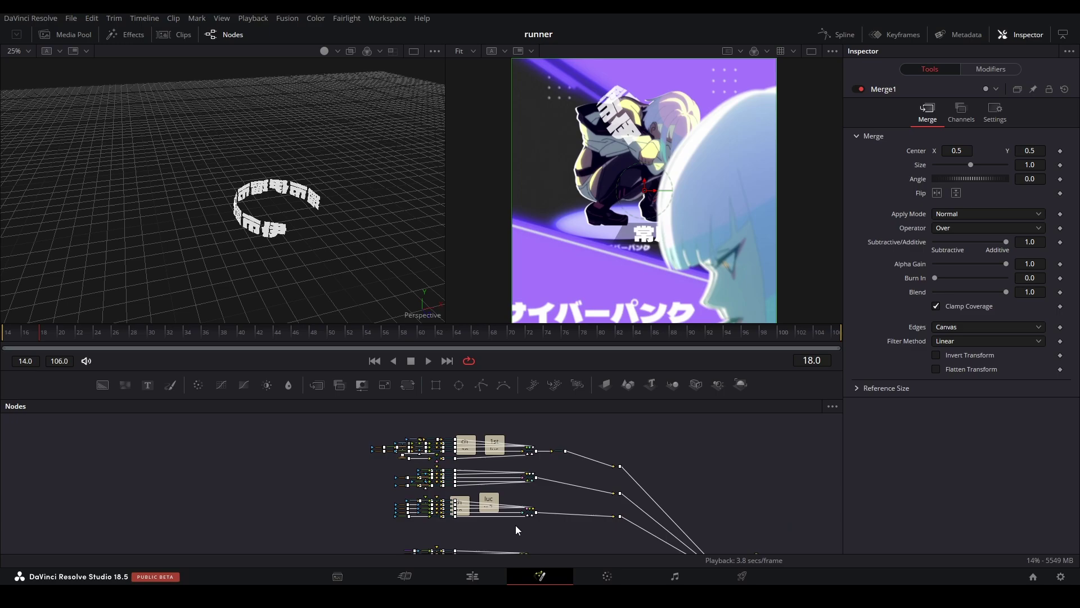
Display the Merge3D1 scene, examine it from several angles, and find the Text3D1_1 node behind the first character's ring text.
drag(622, 476, 374, 430)
drag(600, 552, 599, 460)
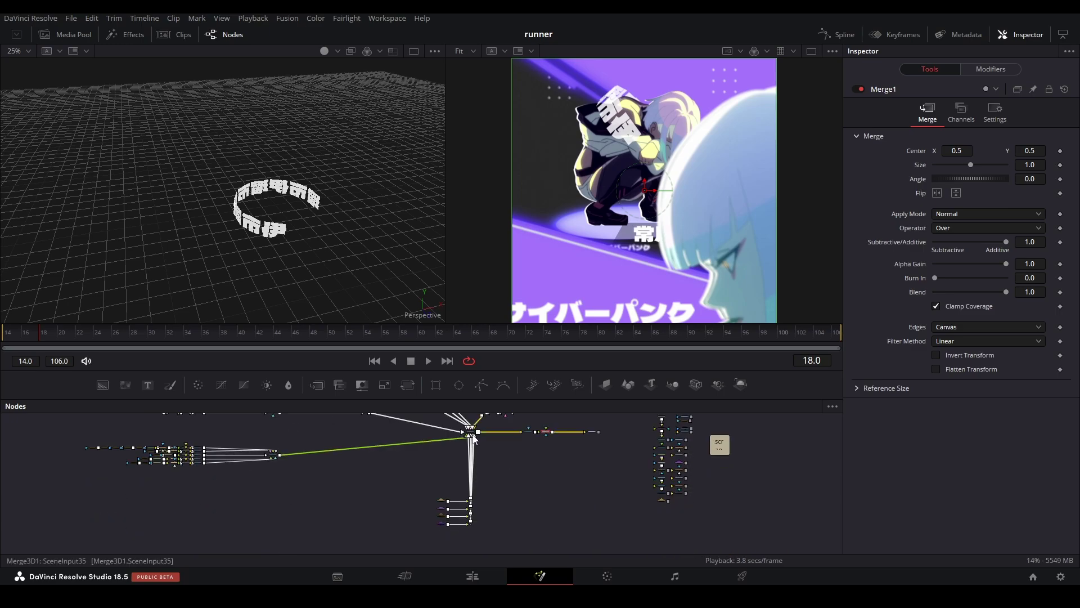
scroll(281, 220, down, 3)
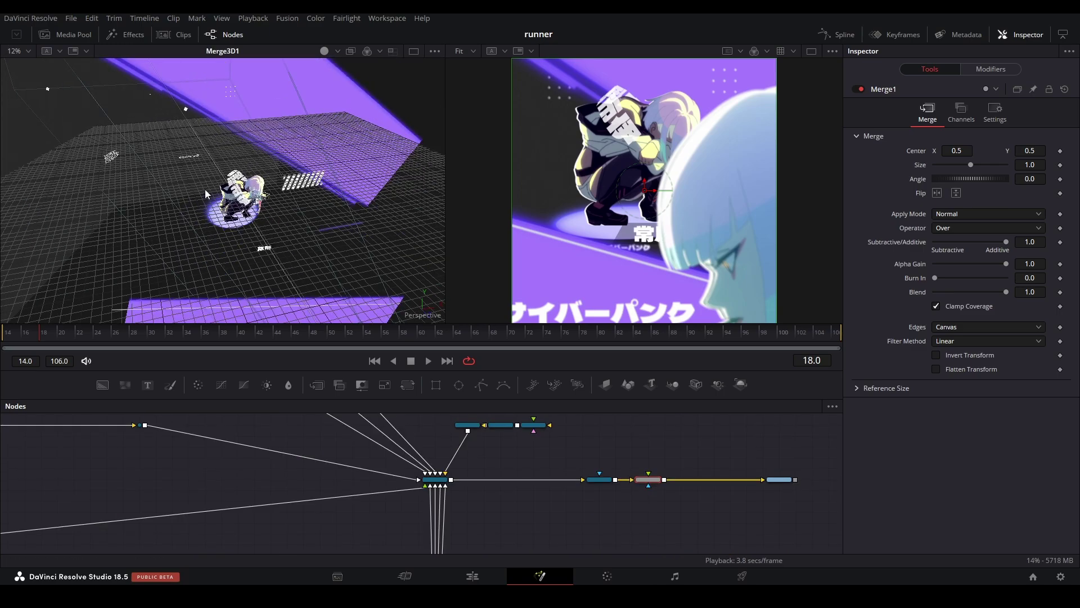
drag(205, 194, 123, 140)
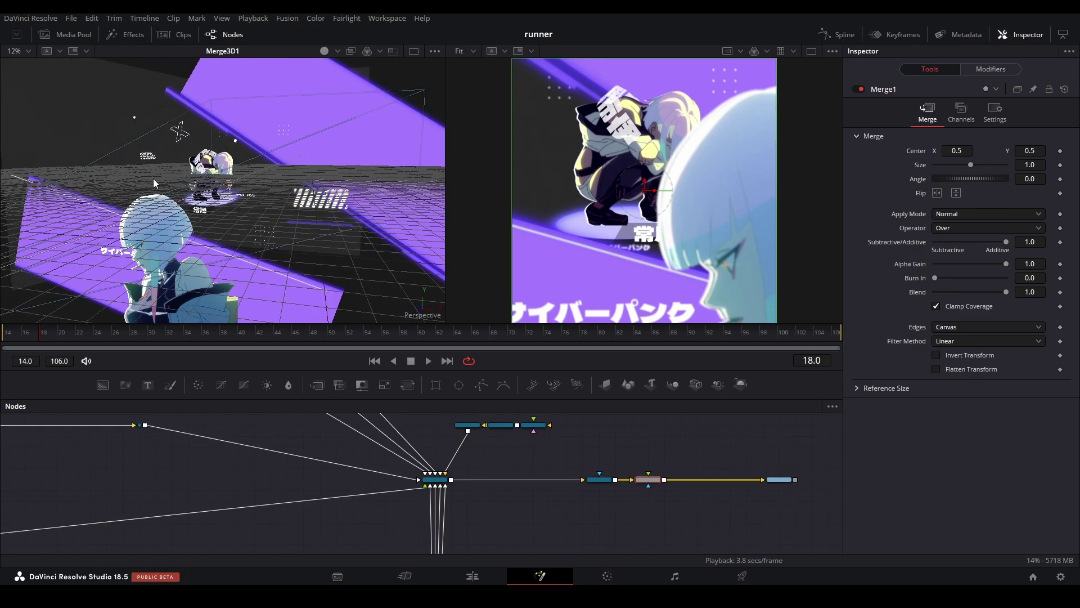
drag(153, 180, 249, 252)
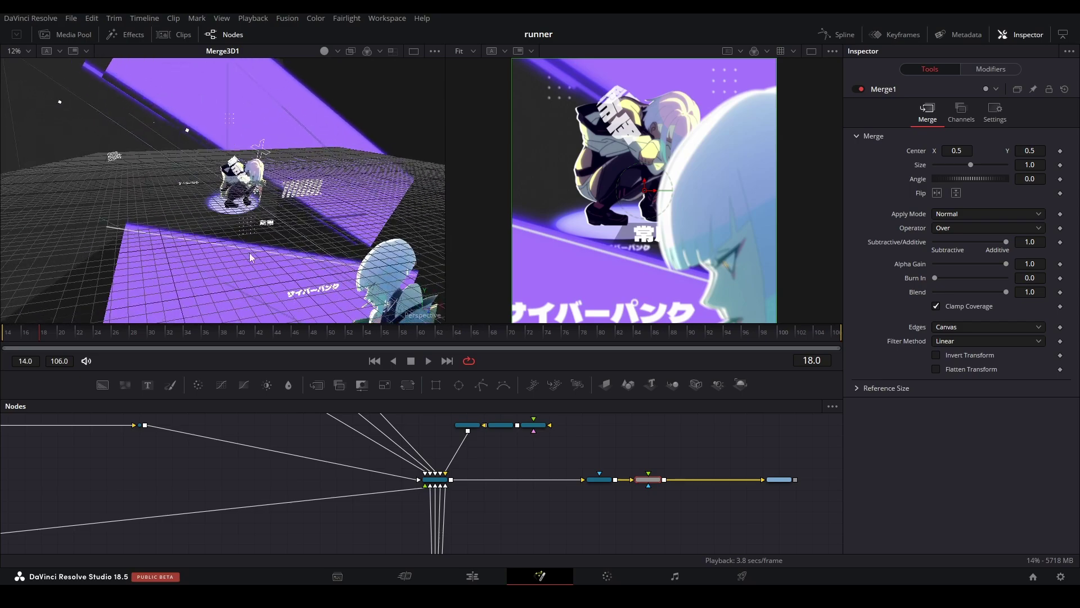
scroll(247, 225, up, 5)
drag(242, 169, 239, 131)
scroll(473, 483, down, 3)
drag(467, 479, 678, 501)
scroll(313, 518, up, 2)
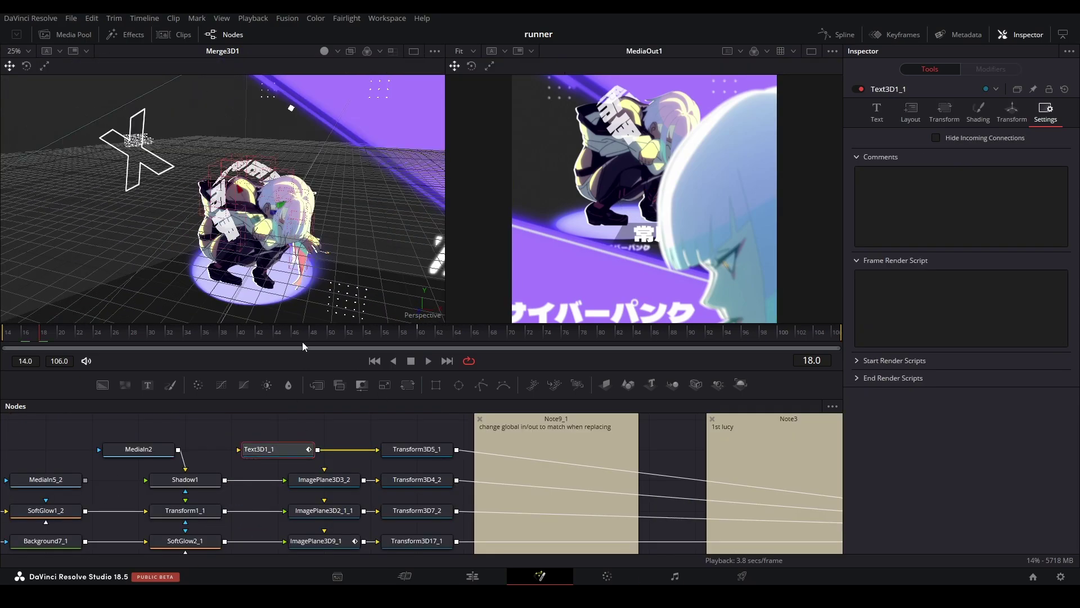
Examine Text3D1_1's text, layout and transform settings, comparing the Point layout type with Circle.
click(877, 111)
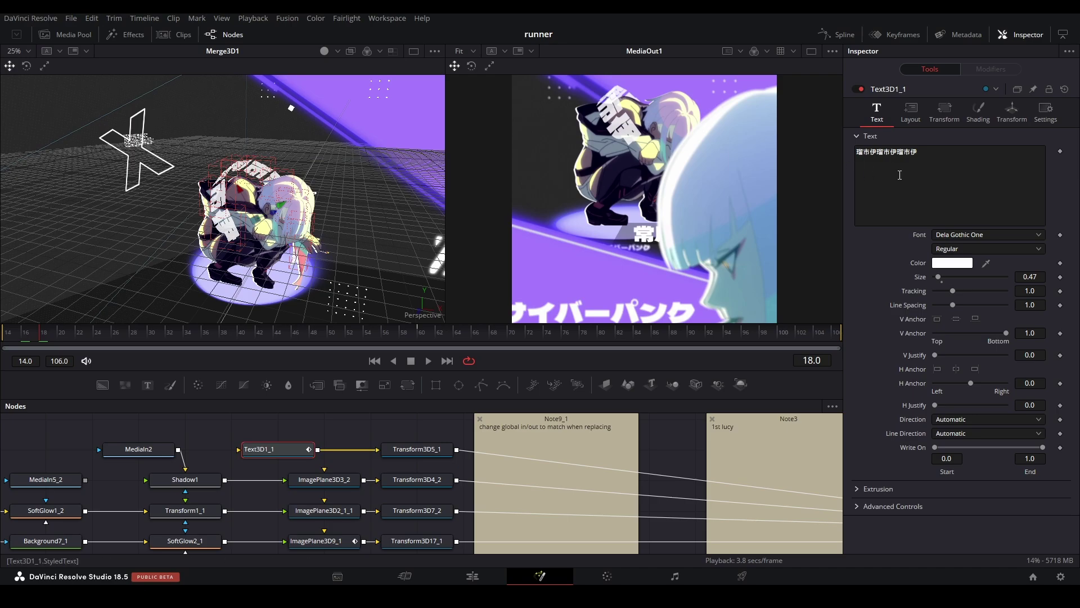
click(910, 111)
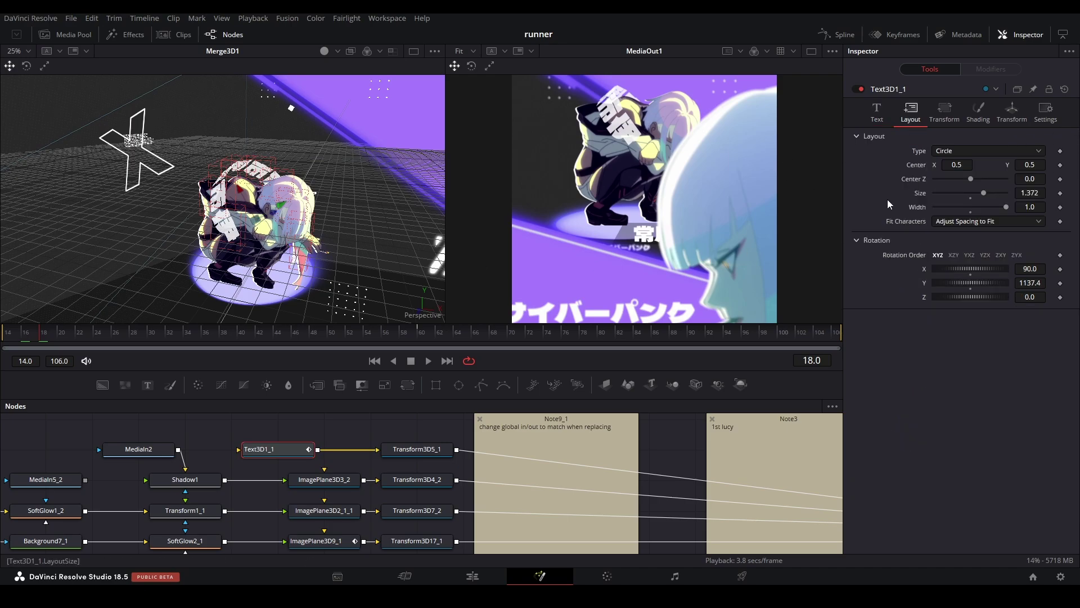
click(944, 155)
click(950, 166)
click(960, 160)
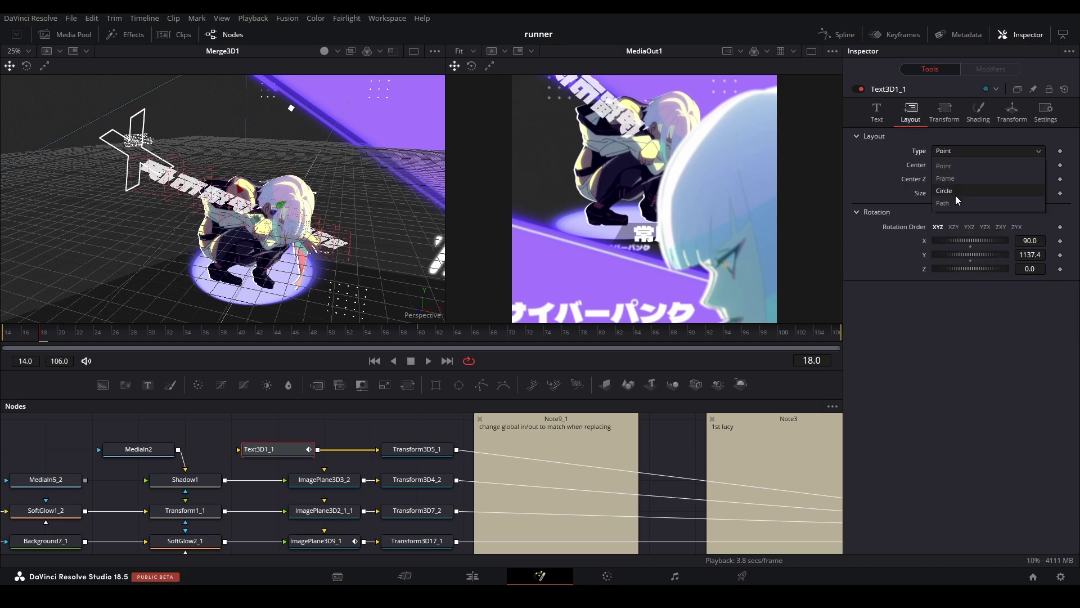
click(956, 193)
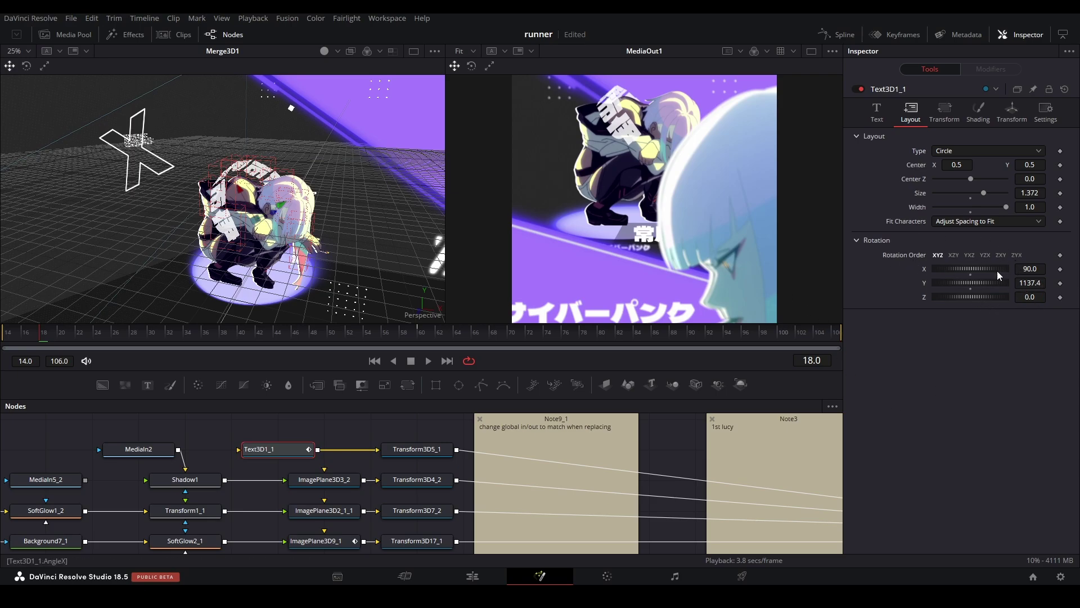
click(1012, 113)
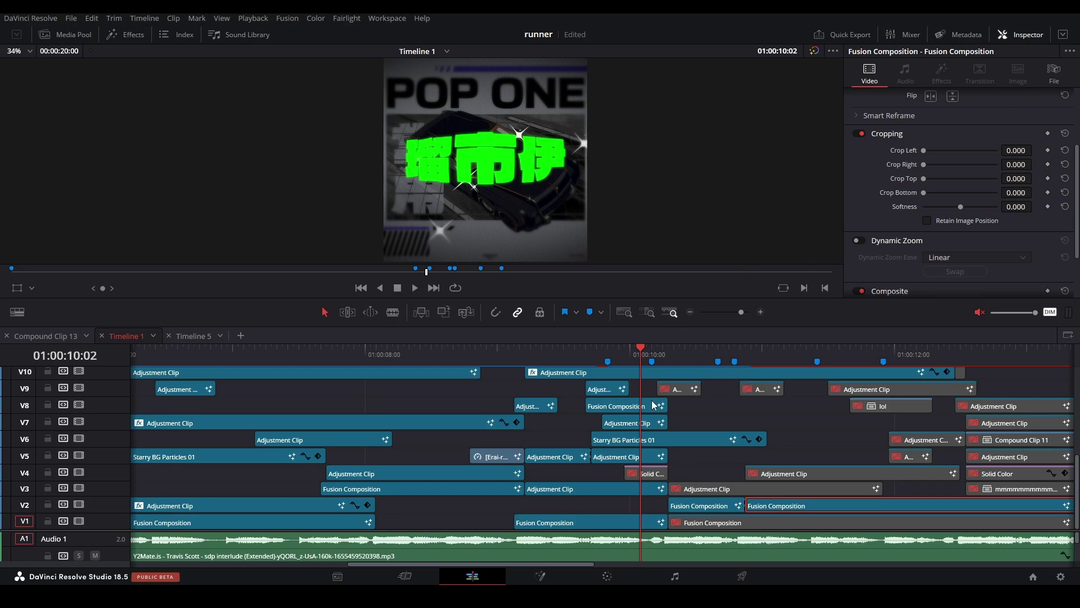
Enable the V4 Solid Color, the two short V9 adjustment clips after 01:00:10:00 and the V3 adjustment clip beneath them.
click(648, 475)
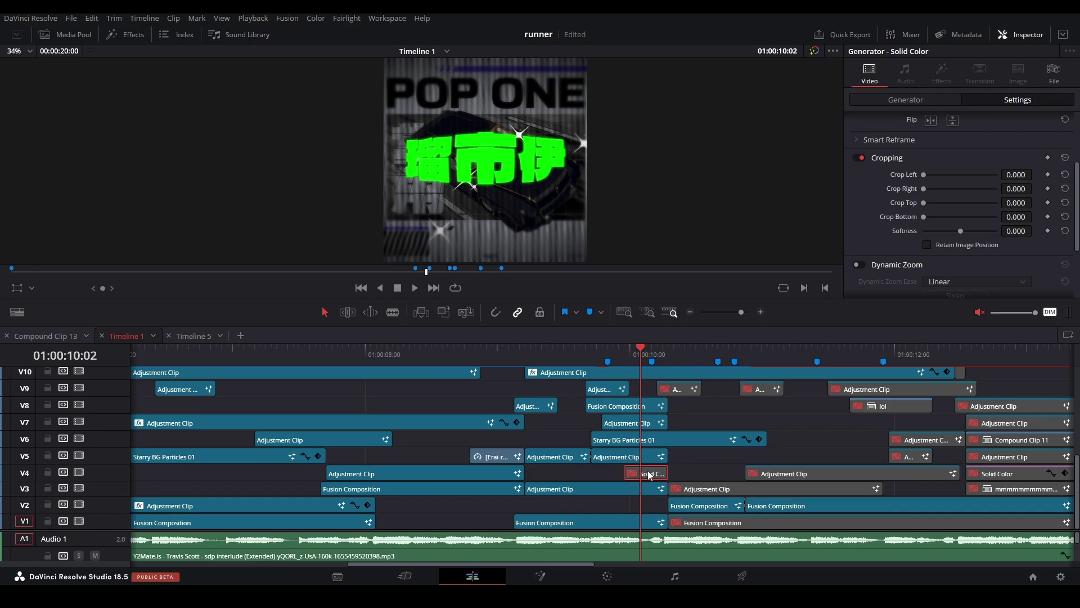
drag(628, 360, 668, 371)
click(681, 389)
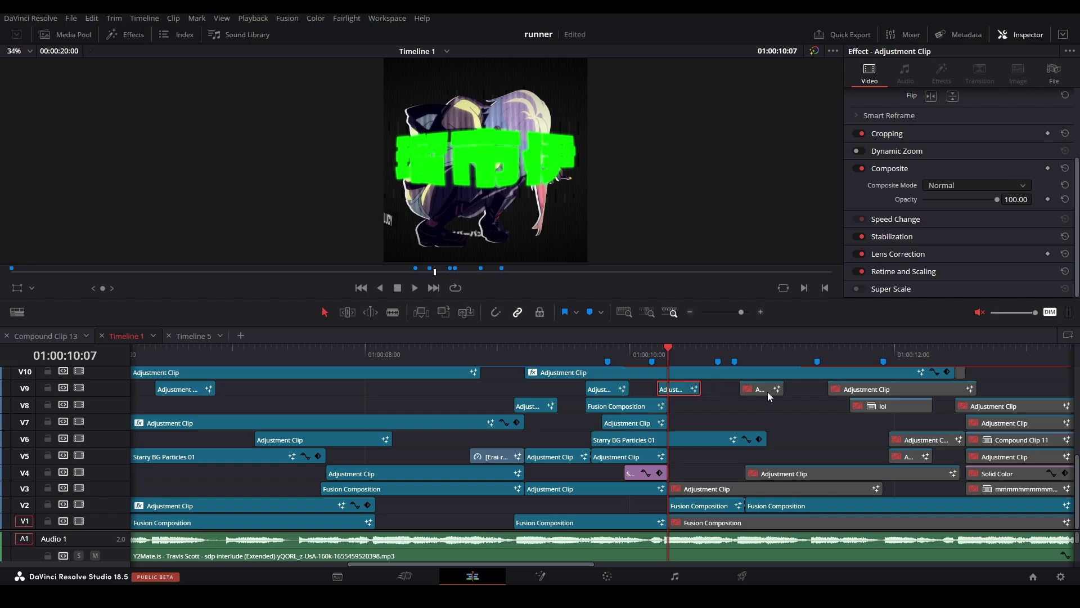
click(710, 492)
key(d)
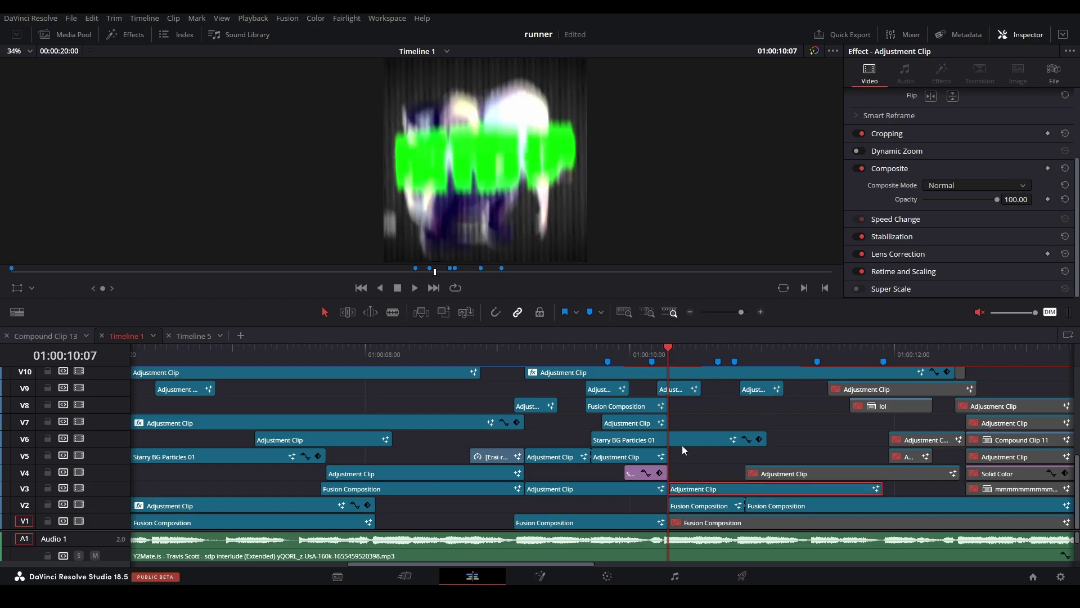
Enable the following adjustment clips on V4, V5, V6 and V9 up to 01:00:12:00, and play the edit through them.
click(606, 355)
scroll(683, 474, up, 3)
scroll(684, 476, down, 3)
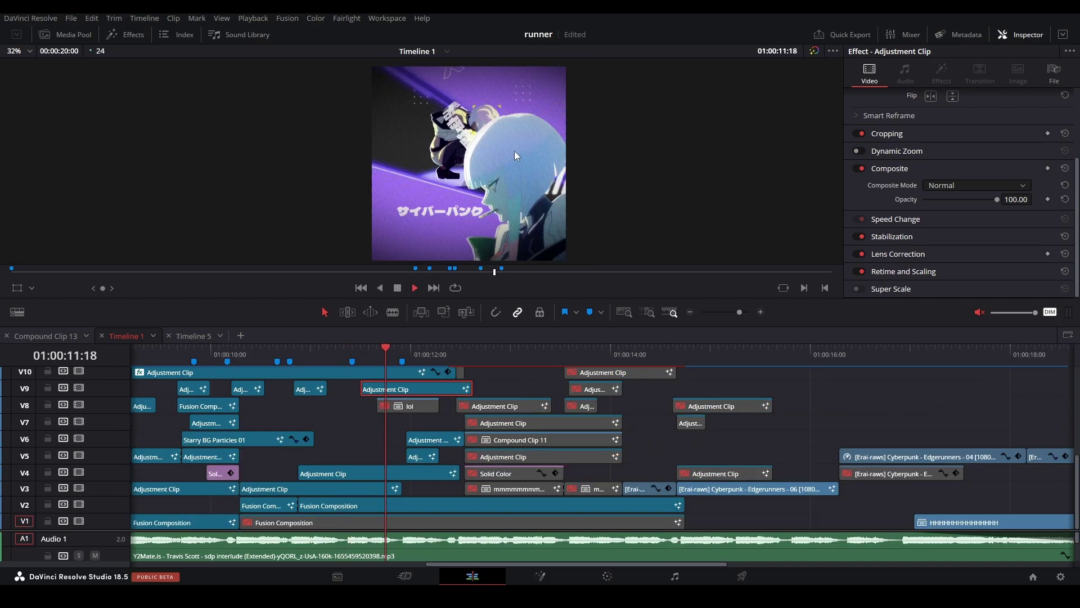
key(space)
Open the long V9 adjustment clip at 01:00:12:07 in Fusion and examine the Rectangle1 mask on Background1.
right_click(440, 390)
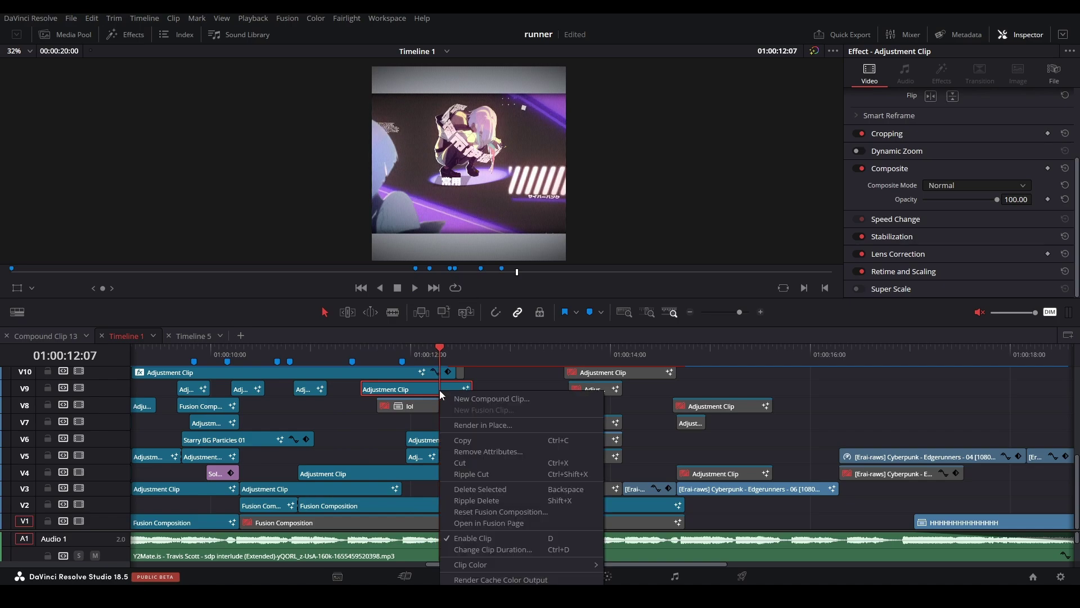
click(480, 523)
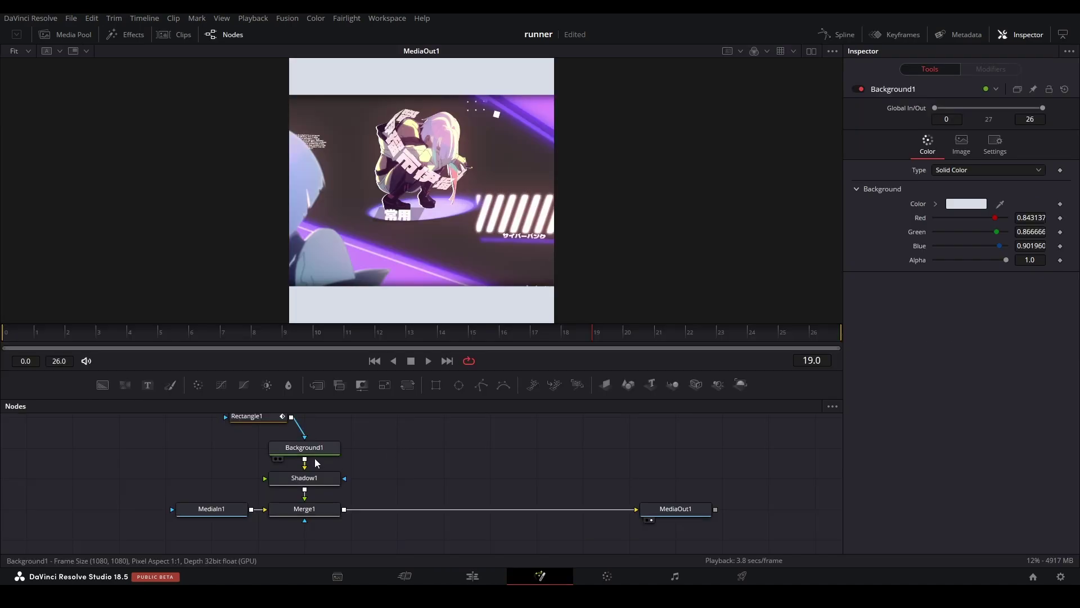
click(267, 417)
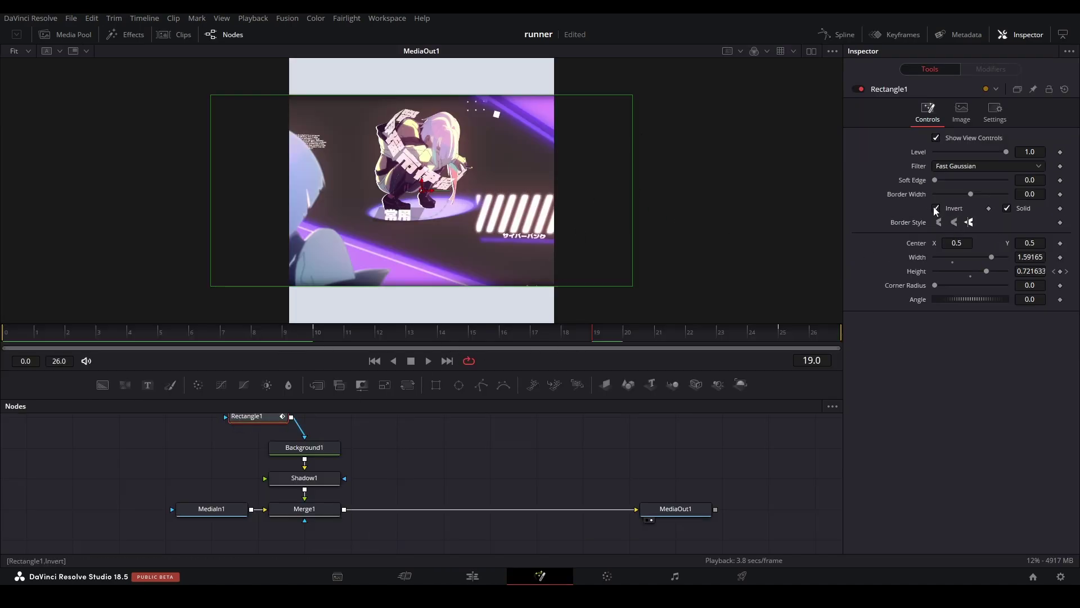